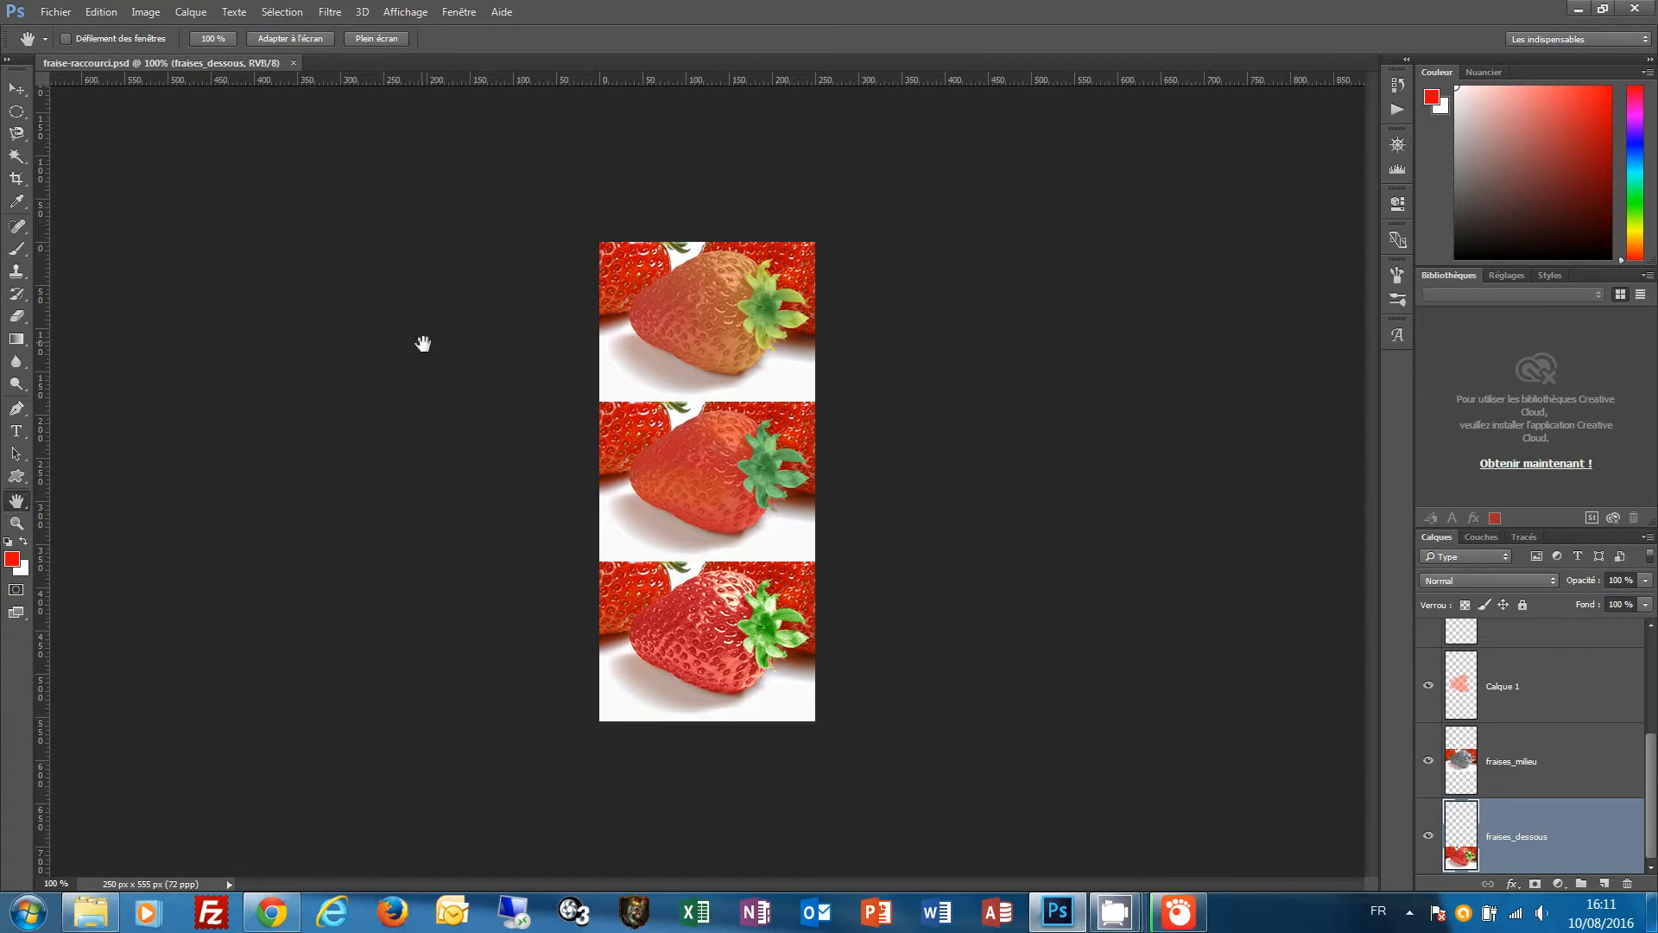
{"action": "left_click", "coordinate": [331, 18]}
{"action": "mouse_move", "coordinate": [360, 16]}
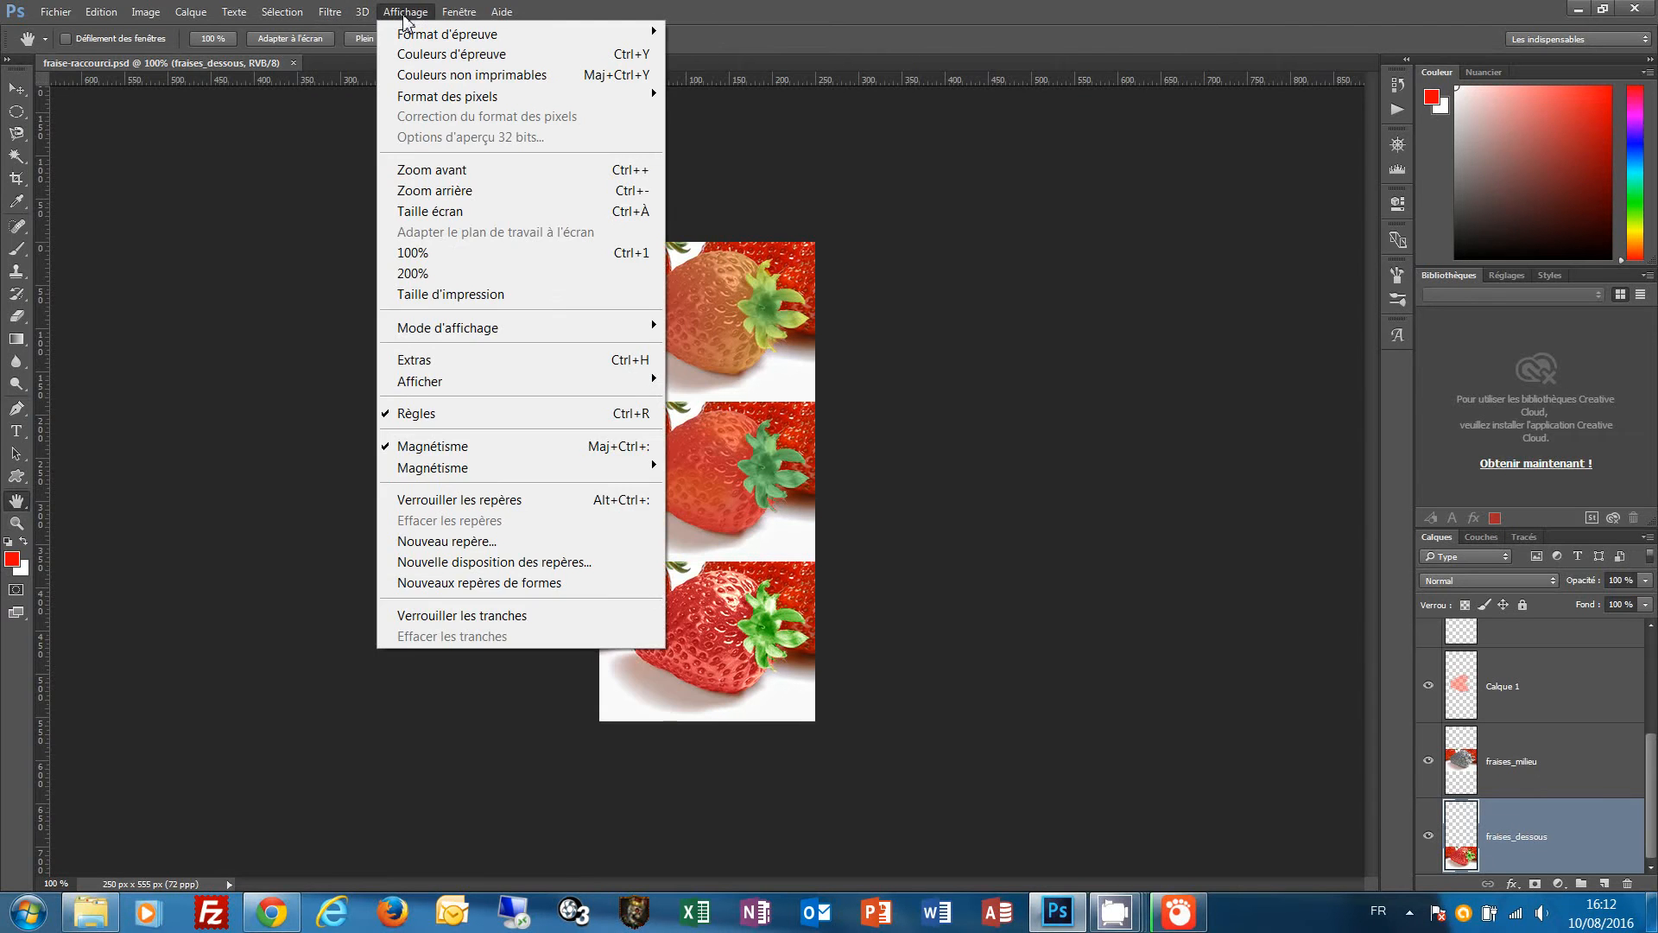
{"action": "mouse_move", "coordinate": [271, 13]}
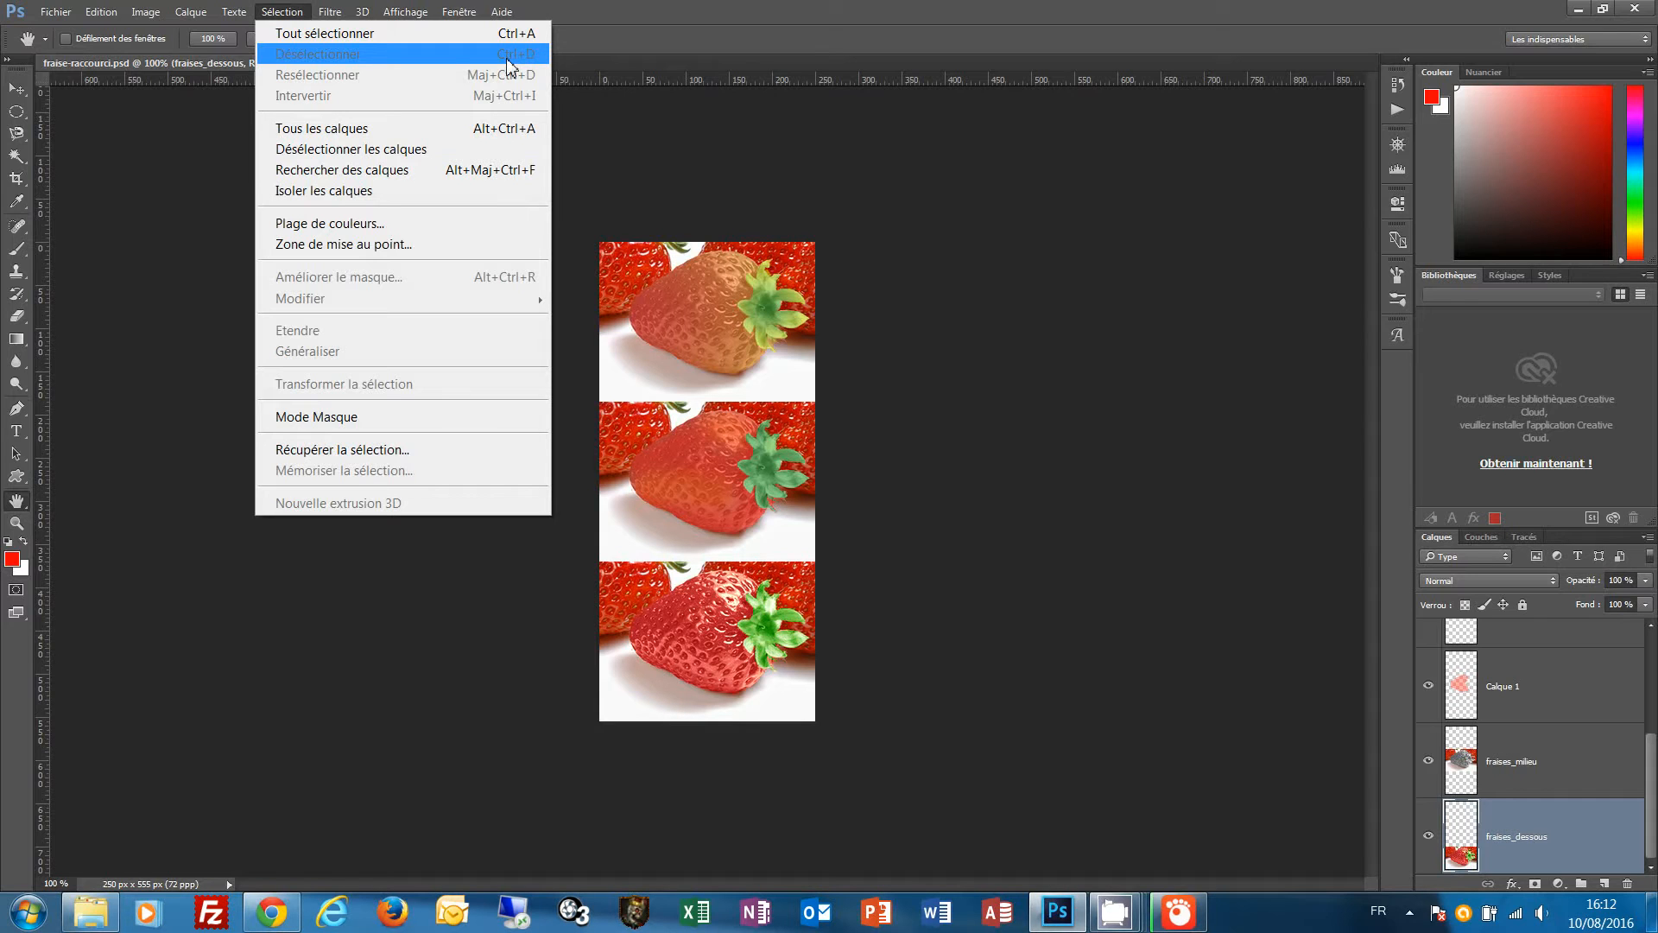
{"action": "left_click", "coordinate": [706, 5]}
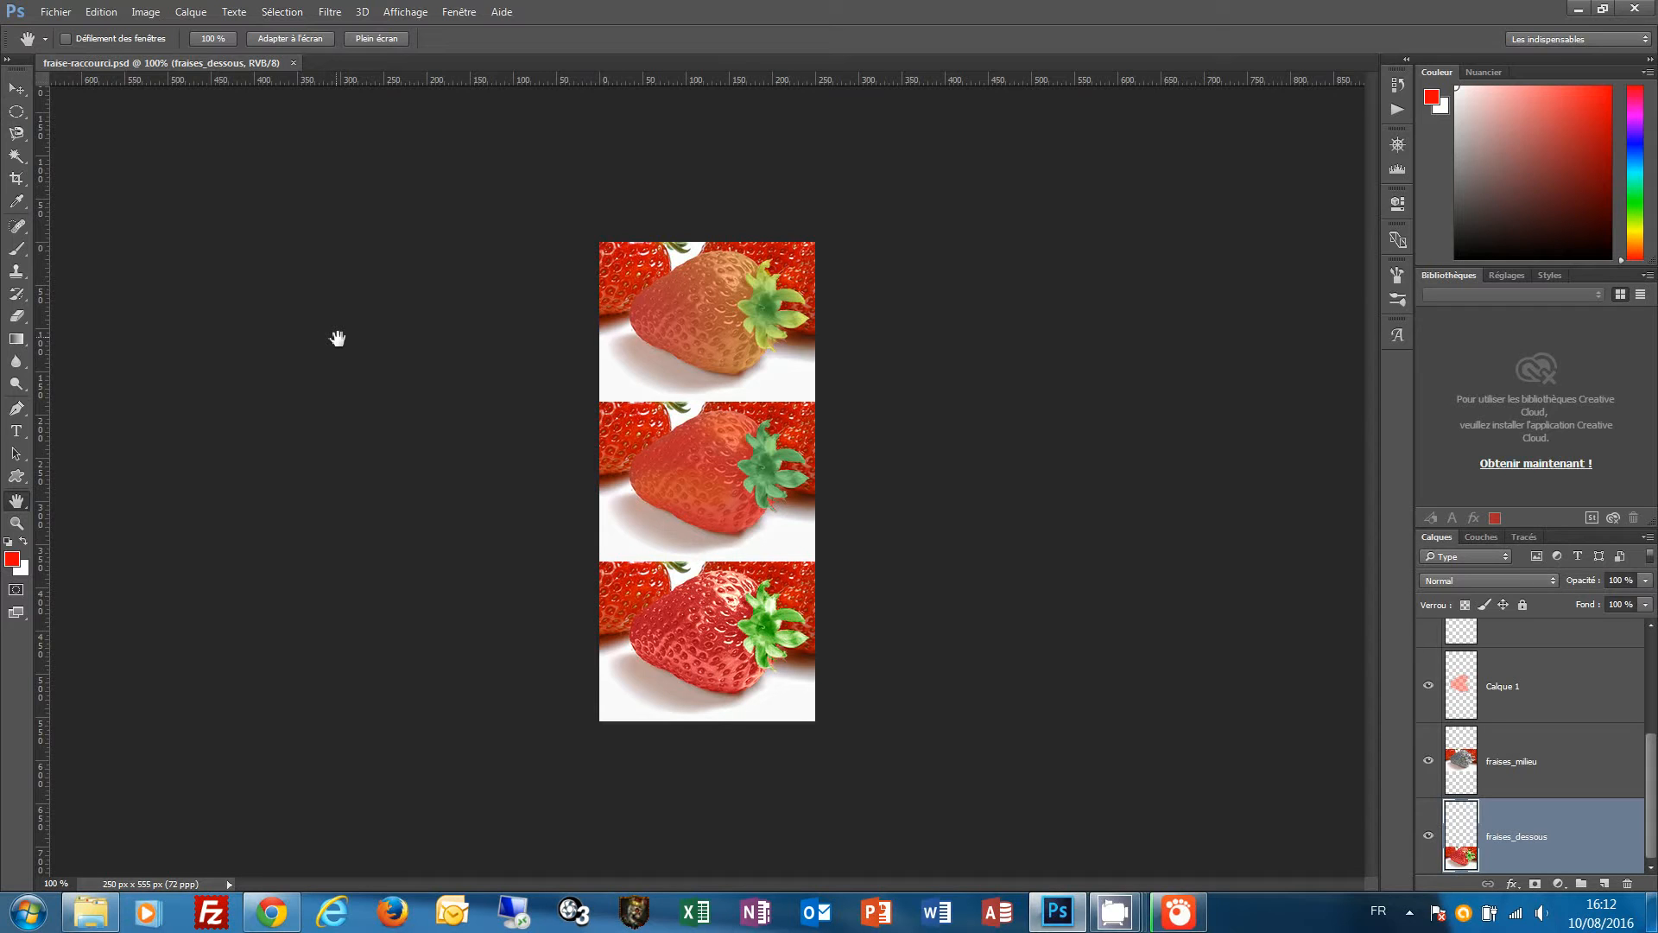
Zoom to 200% on the middle strawberry, then draw two trial elliptical selections around its upper edge, clearing each one
{"action": "key", "text": "v"}
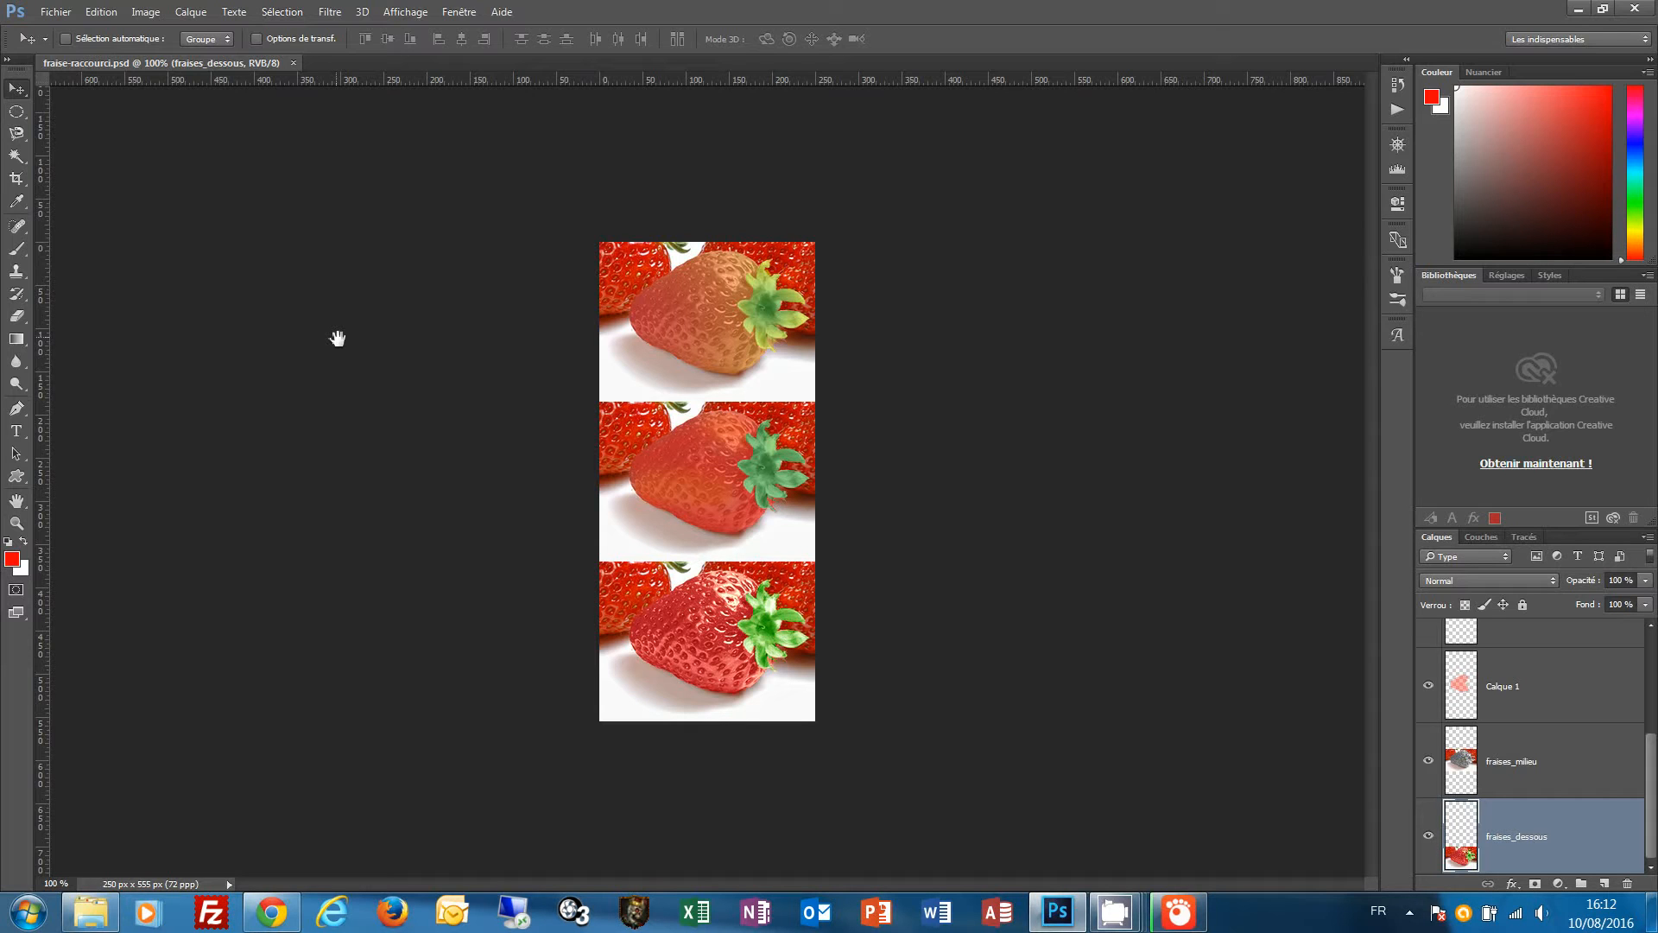
{"action": "left_click", "coordinate": [18, 525]}
{"action": "left_click", "coordinate": [733, 455]}
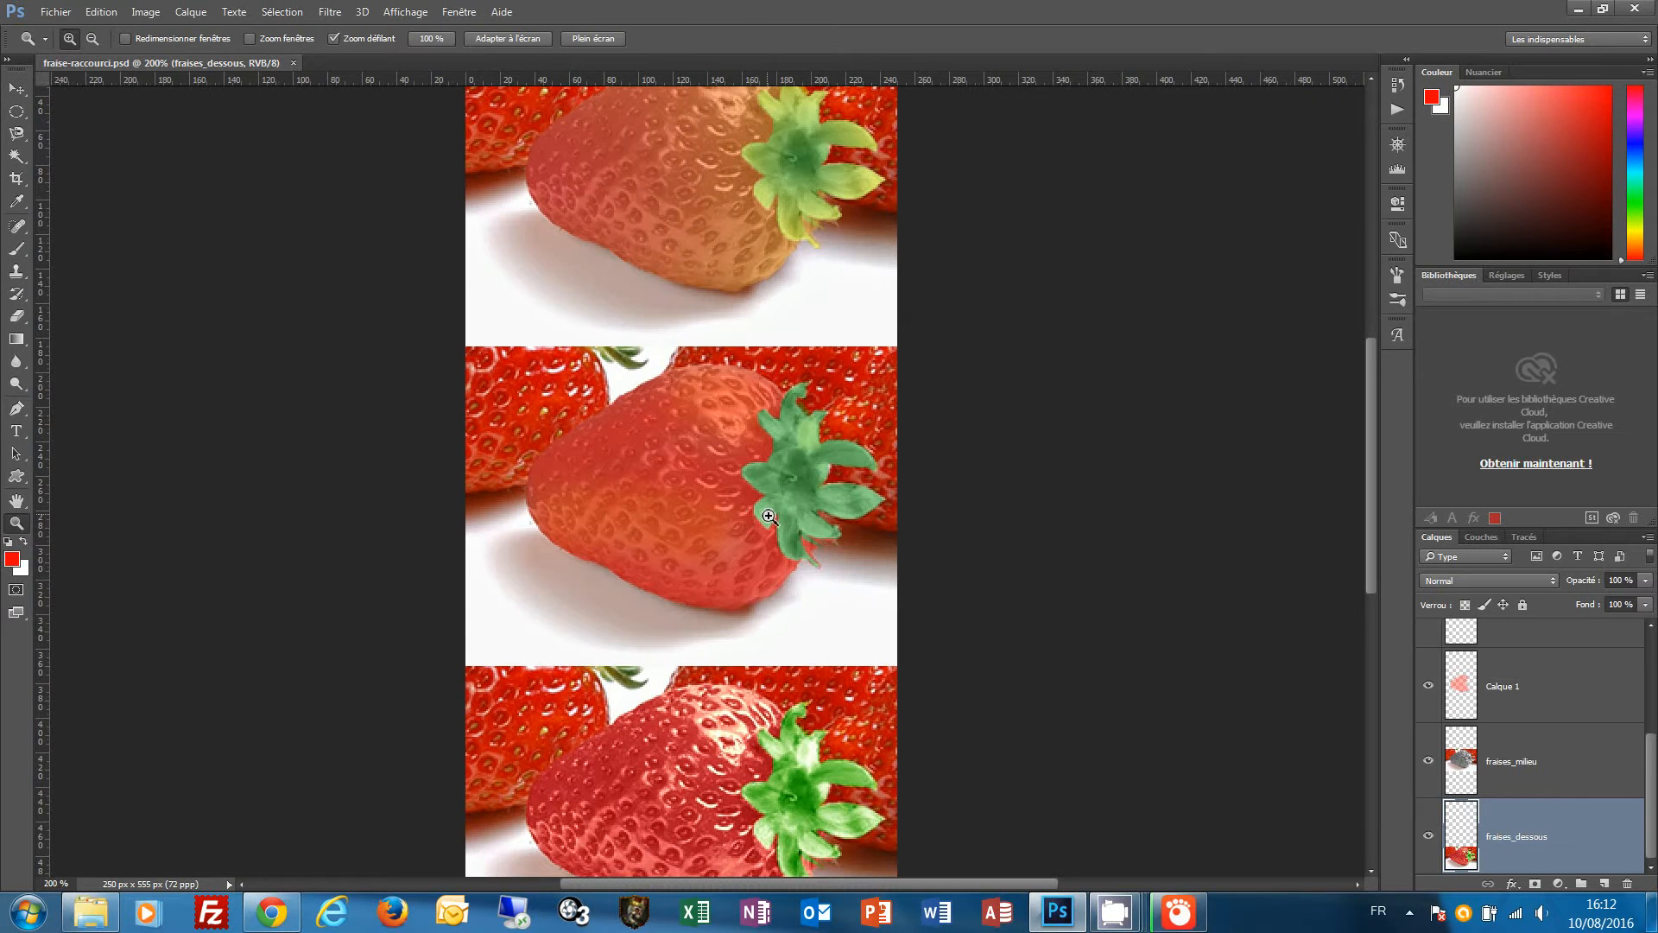
{"action": "left_click", "coordinate": [18, 114]}
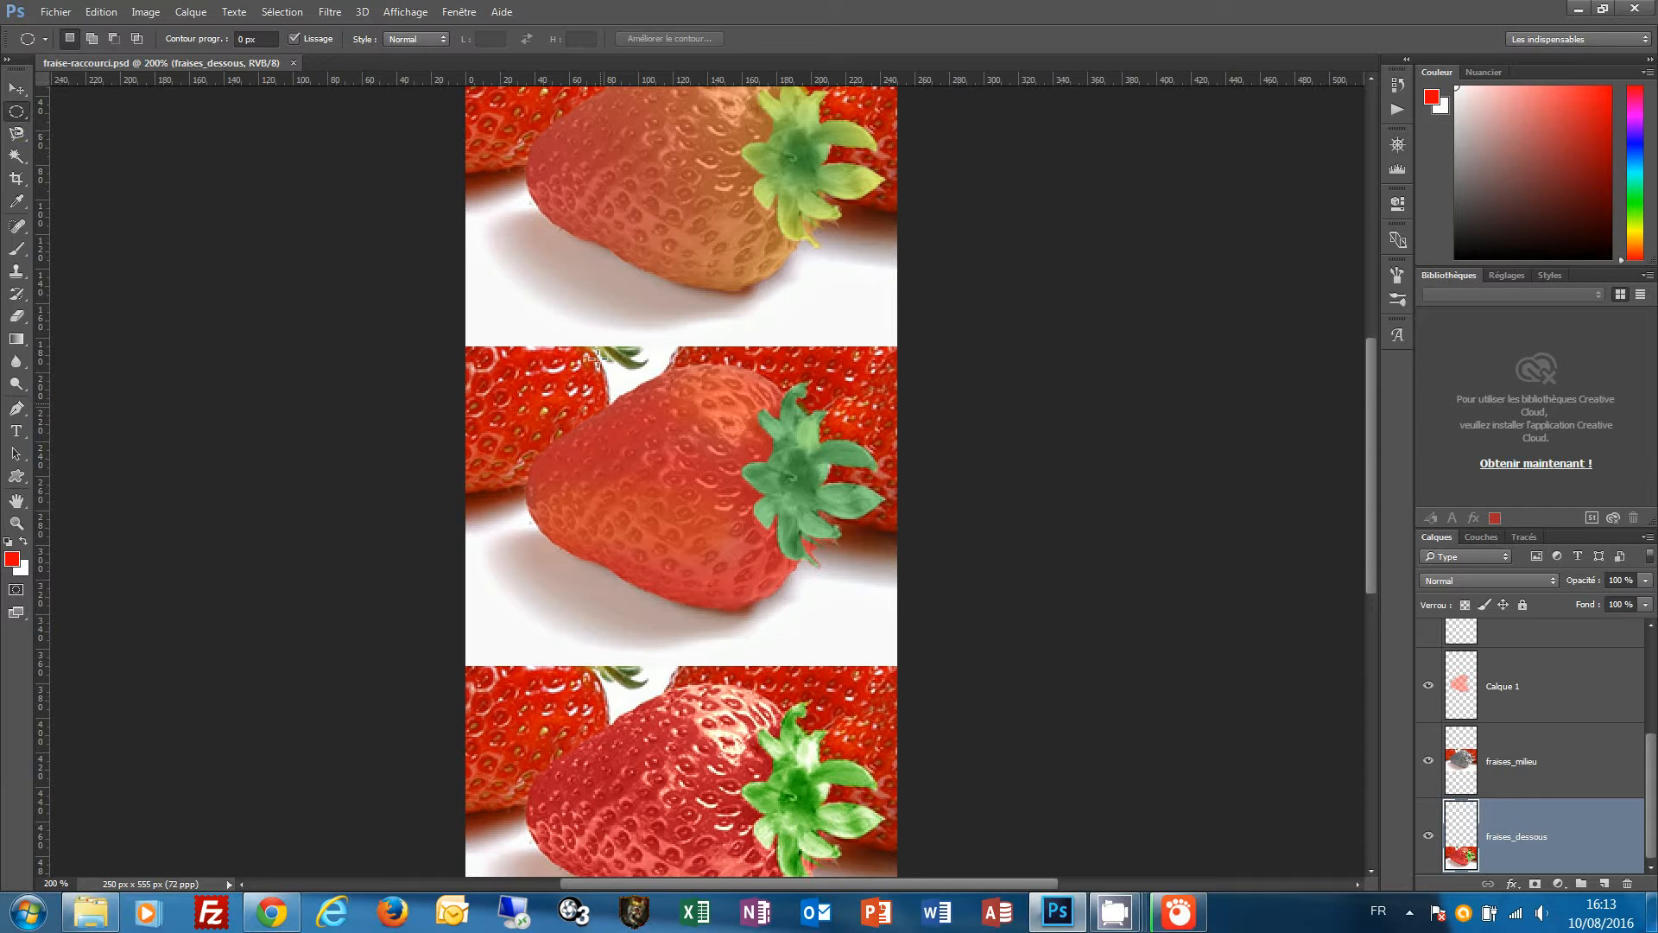
{"action": "left_click_drag", "start_coordinate": [529, 249], "coordinate": [783, 457]}
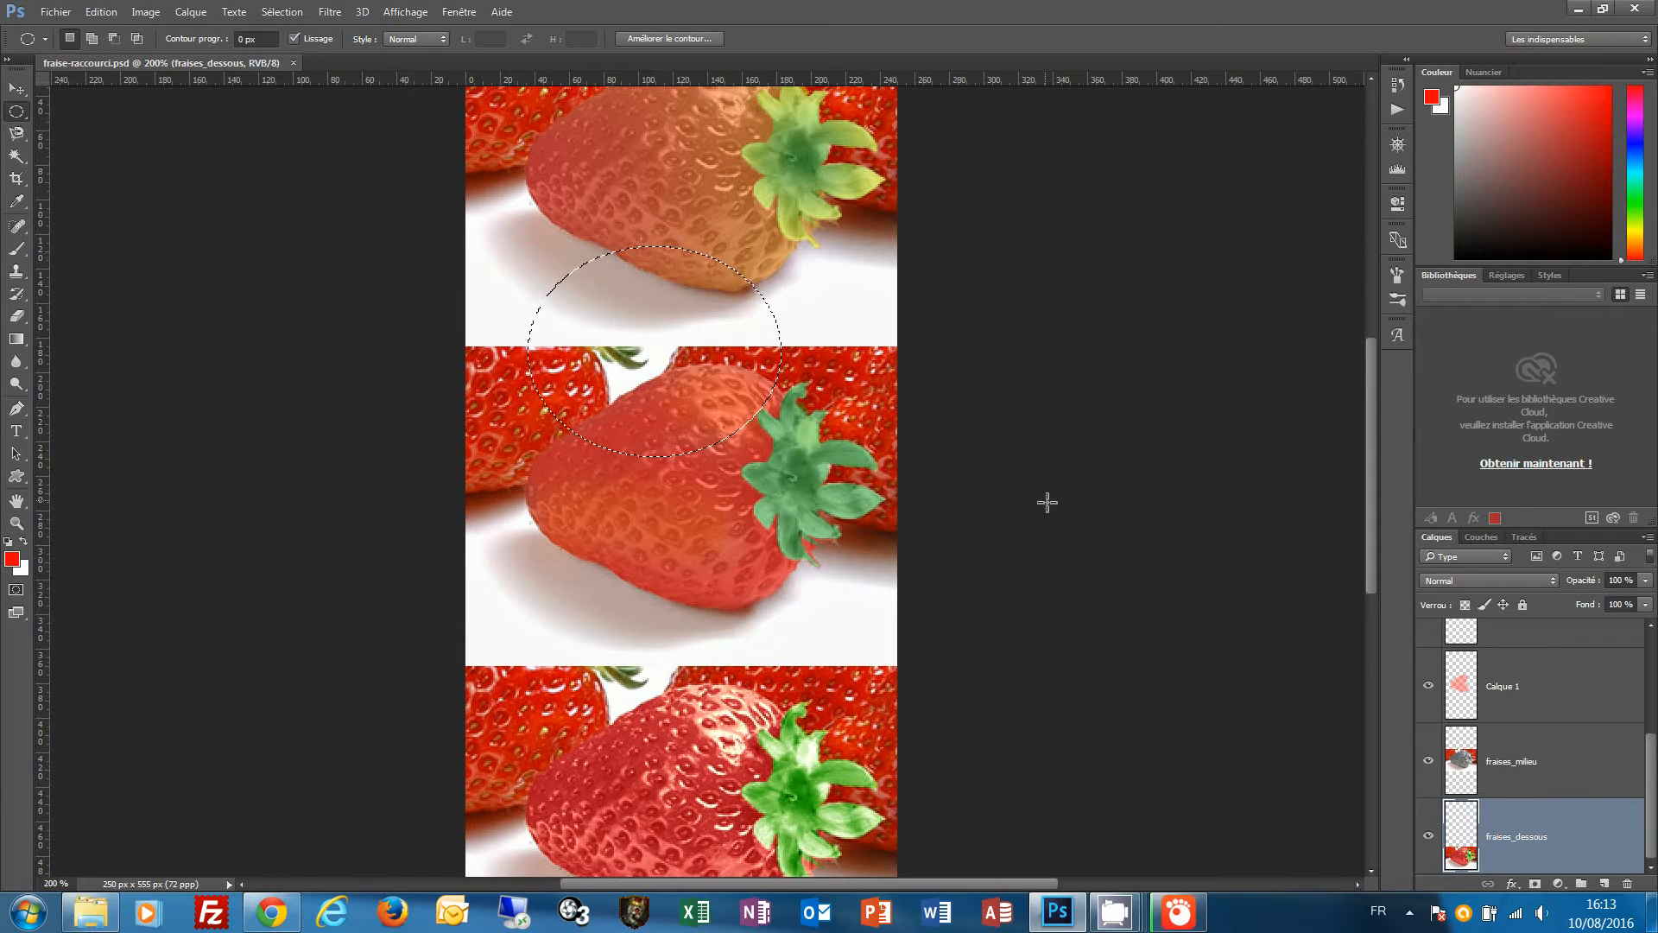
{"action": "left_click", "coordinate": [659, 337]}
{"action": "mouse_move", "coordinate": [583, 289]}
{"action": "left_mouse_down"}
{"action": "mouse_move", "coordinate": [629, 353]}
{"action": "mouse_move", "coordinate": [723, 411]}
{"action": "left_mouse_up"}
{"action": "left_click", "coordinate": [622, 266]}
Draw a rectangular selection outward from its centre above the middle strawberry, deselect it, then draw and clear a proportion-constrained one
{"action": "right_click", "coordinate": [19, 114]}
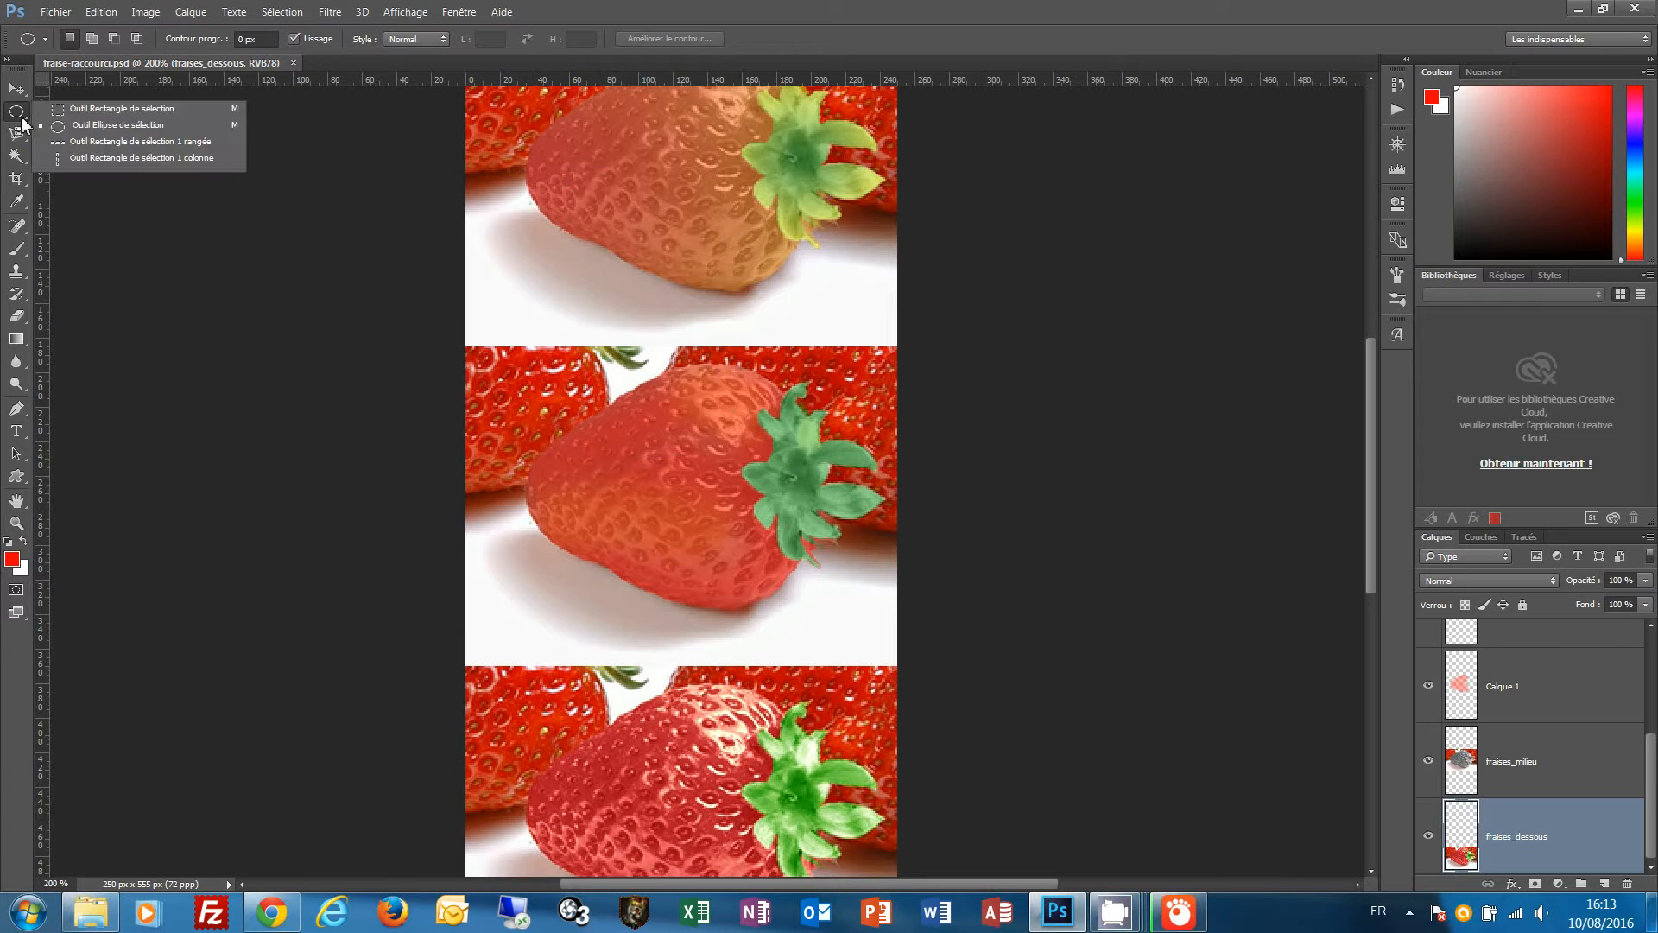
{"action": "left_click", "coordinate": [79, 107]}
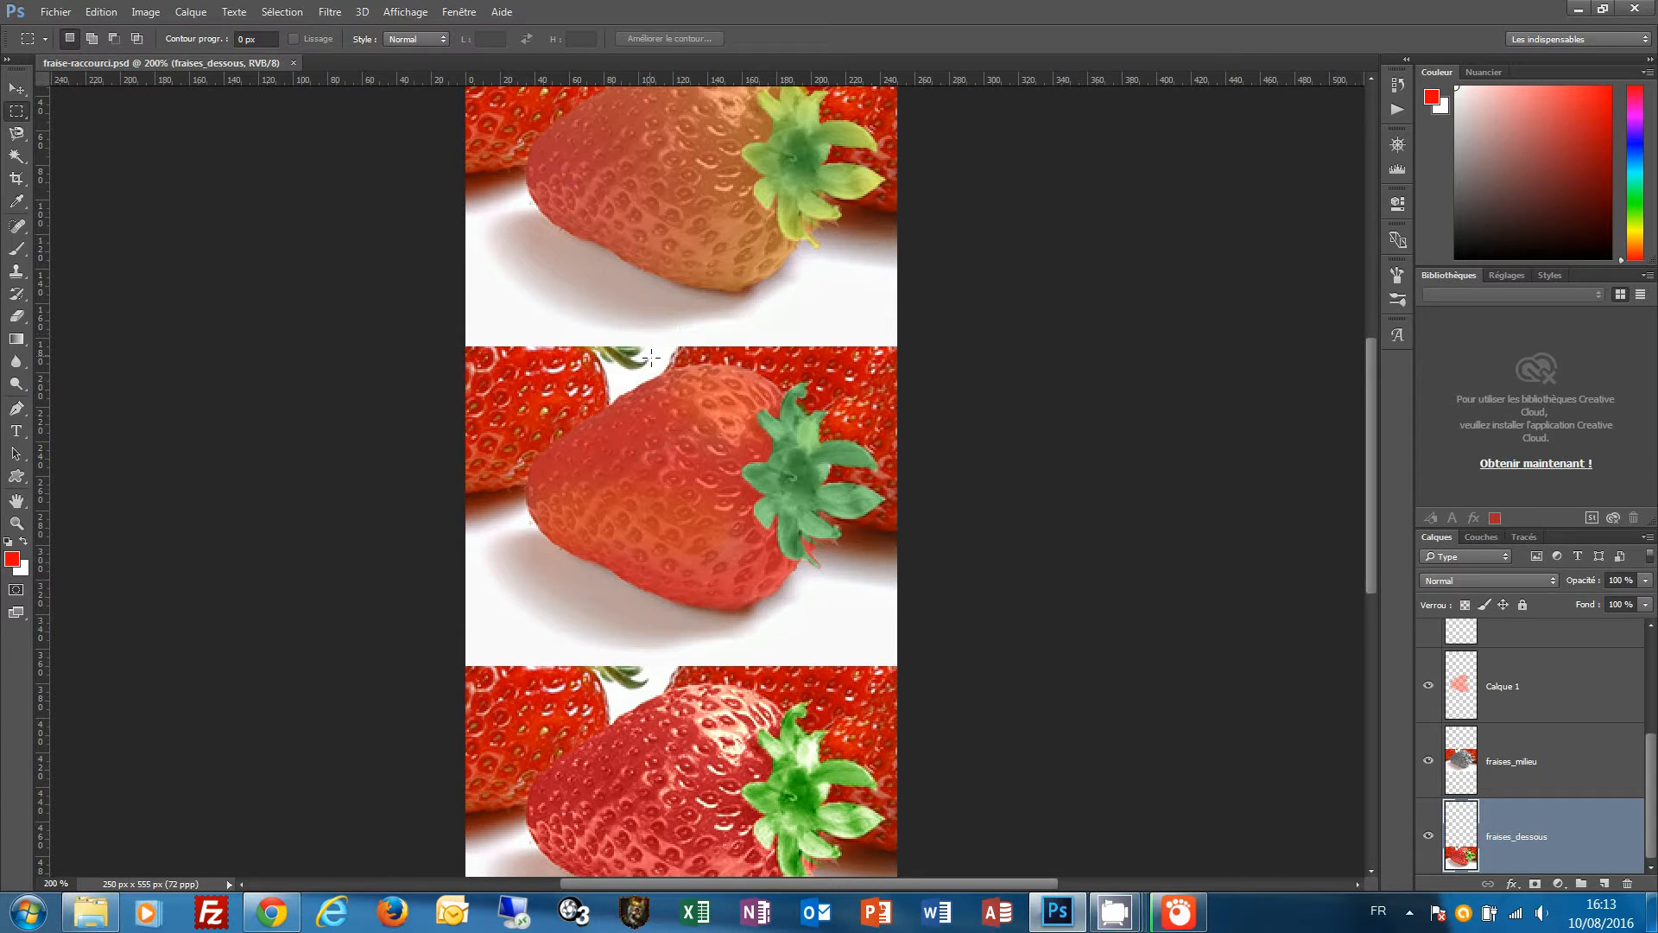
{"action": "left_click_drag", "start_coordinate": [652, 356], "coordinate": [803, 463]}
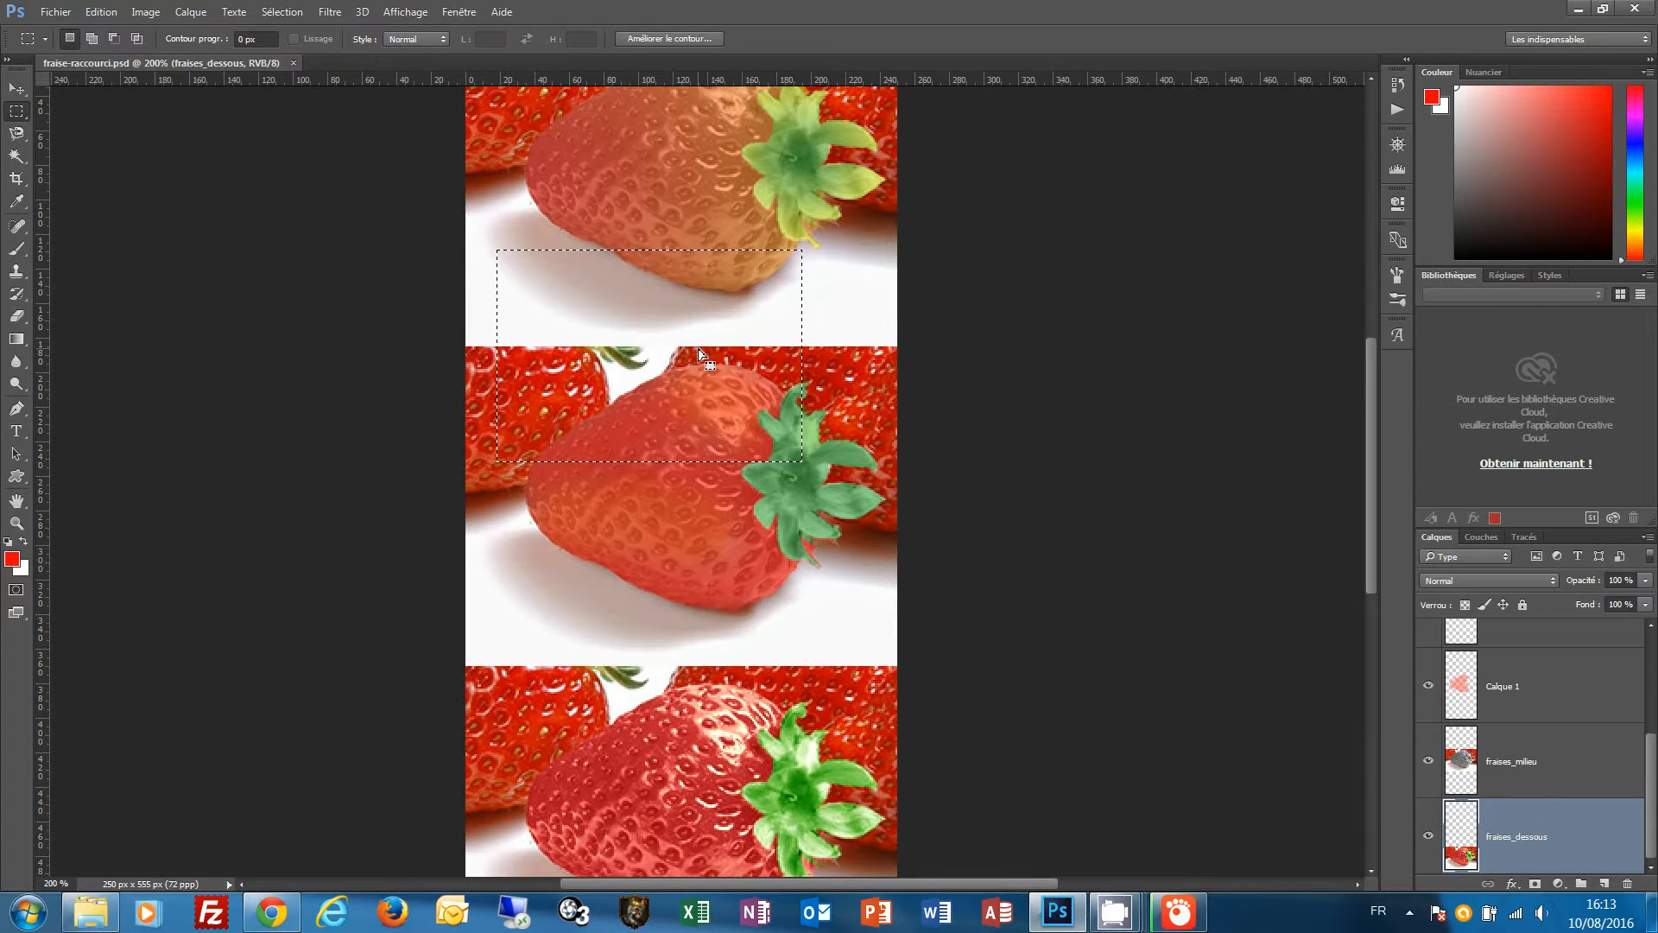
{"action": "key", "text": "ctrl+d"}
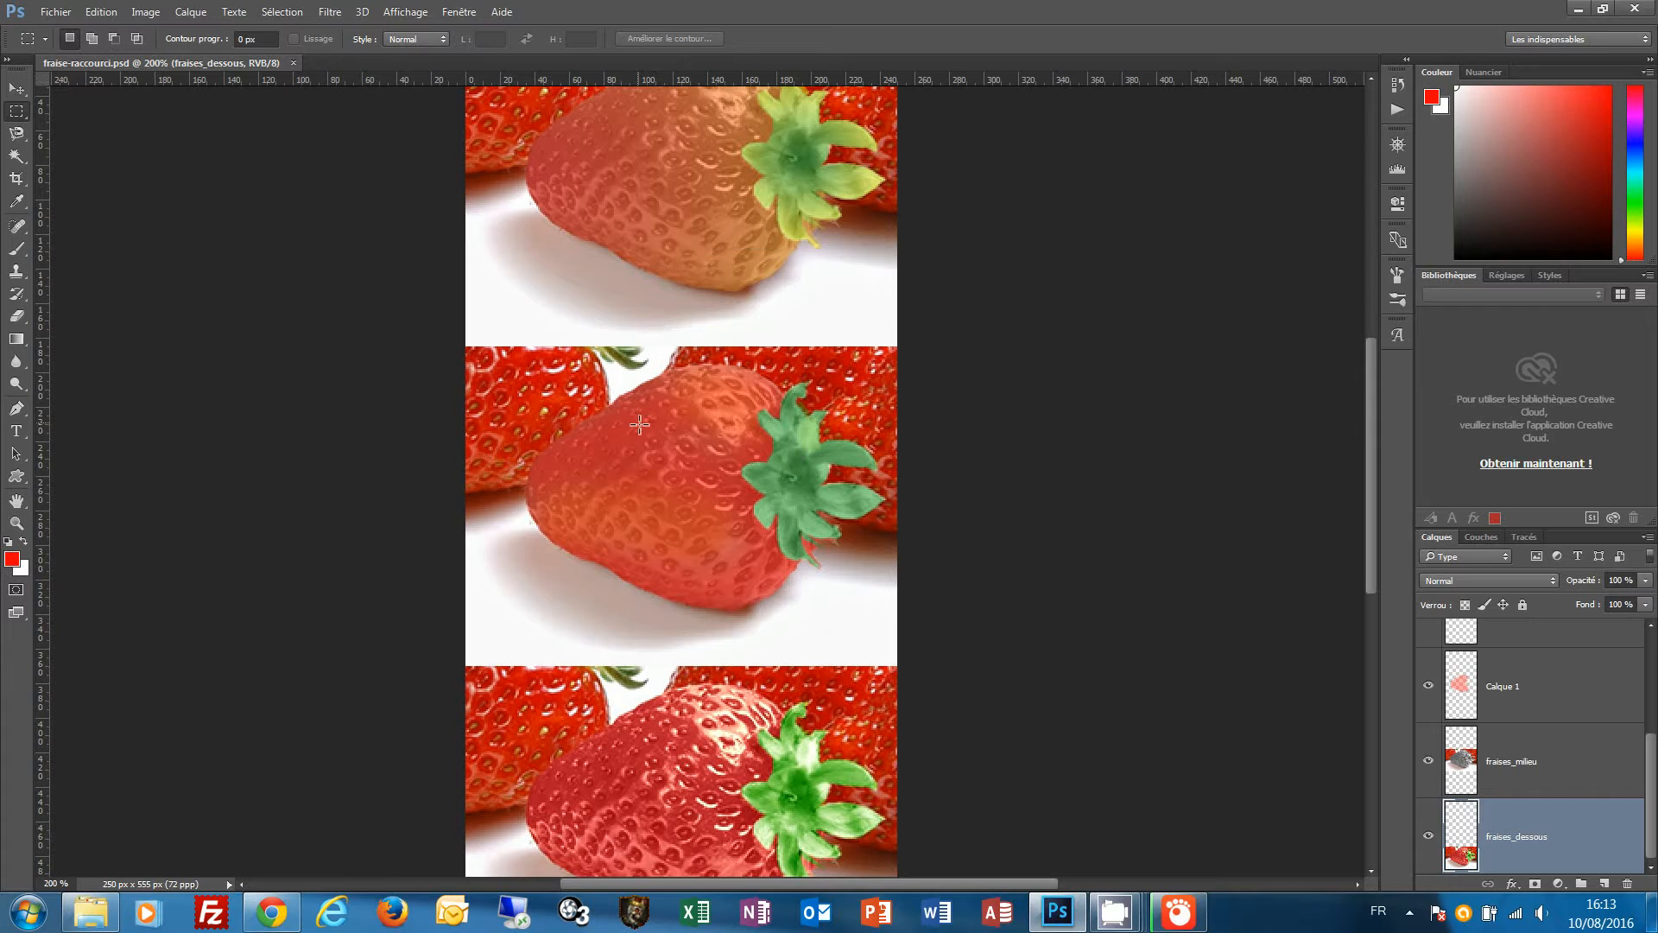
{"action": "left_click_drag", "start_coordinate": [544, 240], "coordinate": [843, 475]}
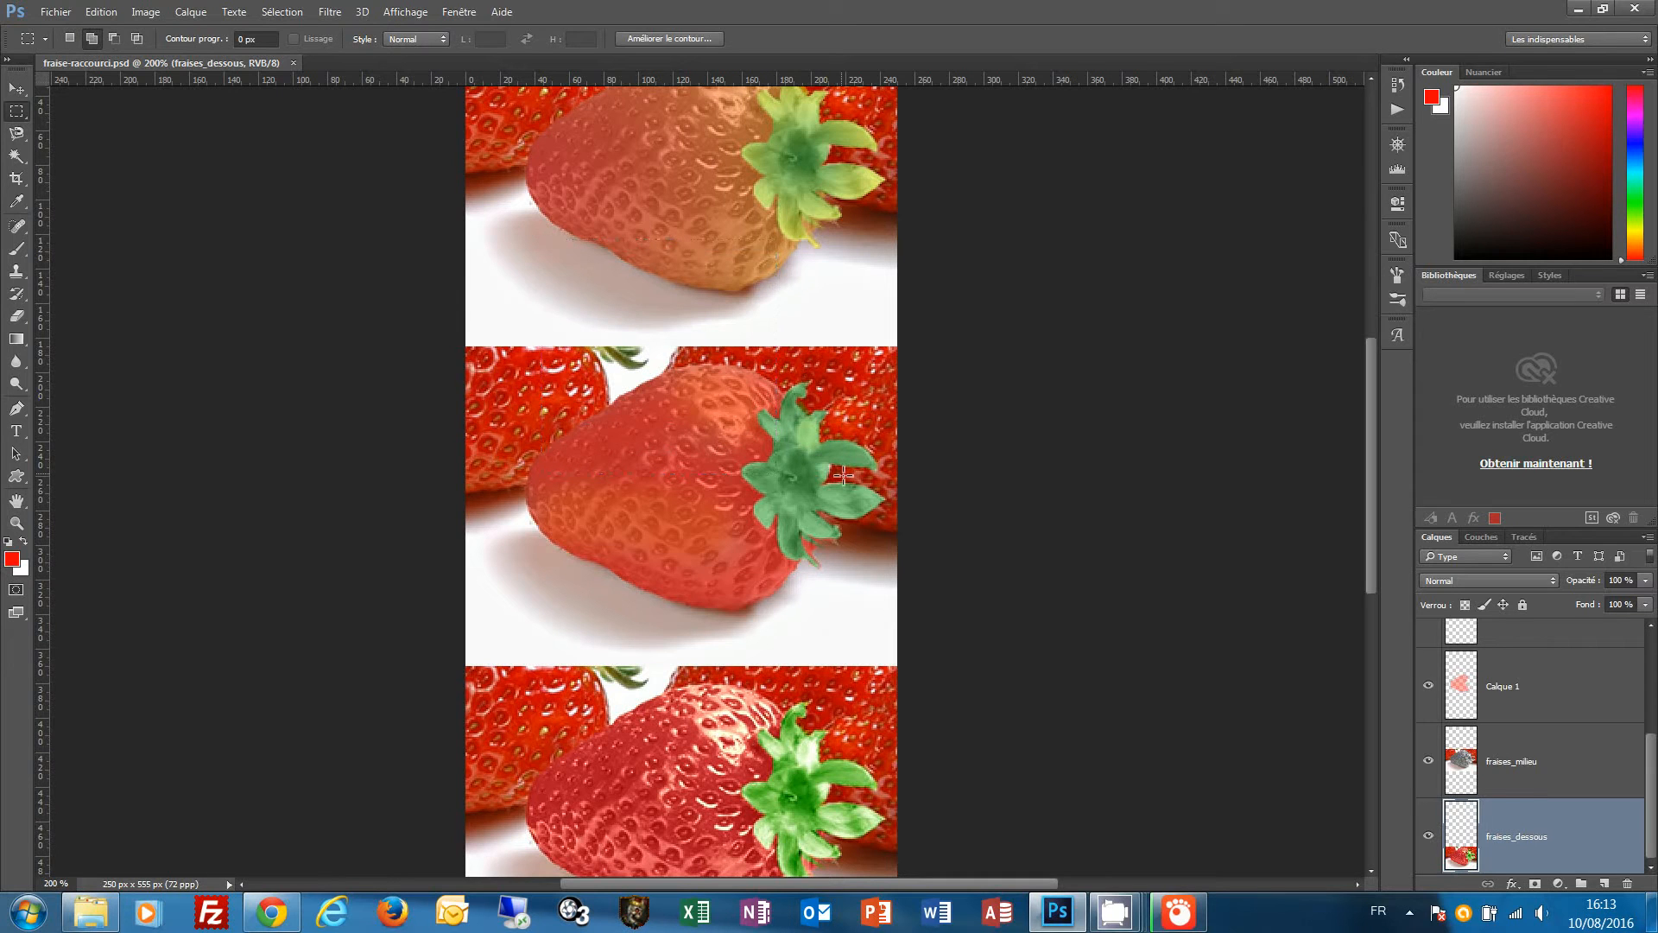
{"action": "left_click", "coordinate": [694, 370]}
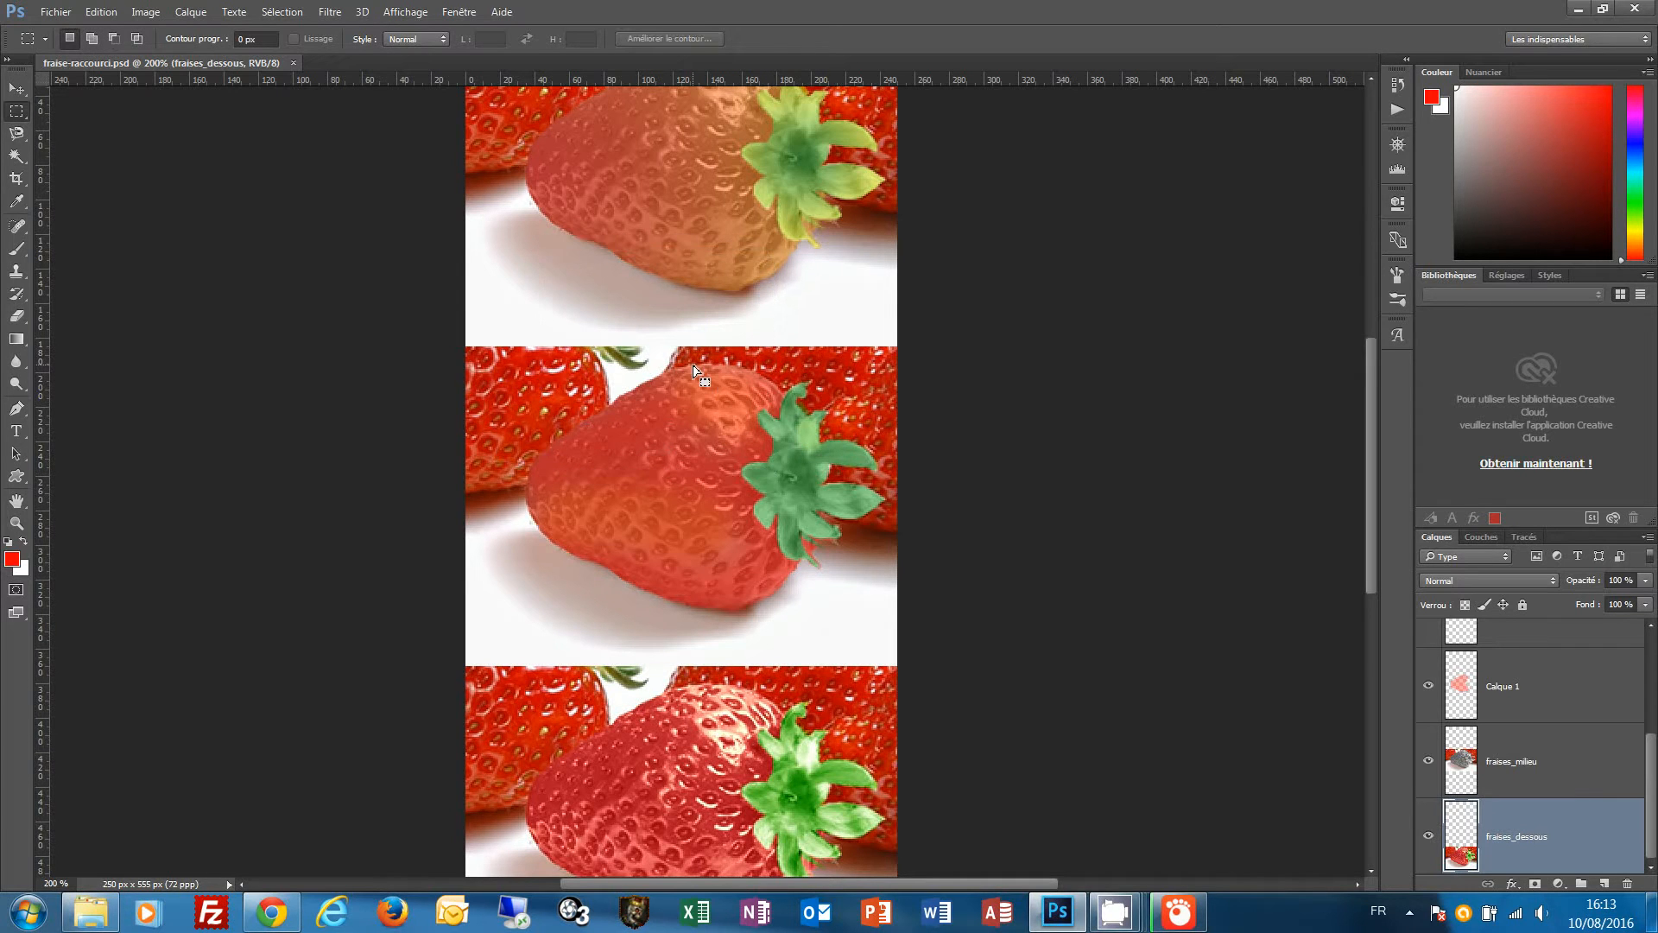
Draw a circular selection over the middle strawberry and clear it, then draw and clear one about 144 px wide from its centre
{"action": "right_click", "coordinate": [14, 118]}
{"action": "left_click", "coordinate": [76, 125]}
{"action": "left_click_drag", "start_coordinate": [563, 293], "coordinate": [830, 516]}
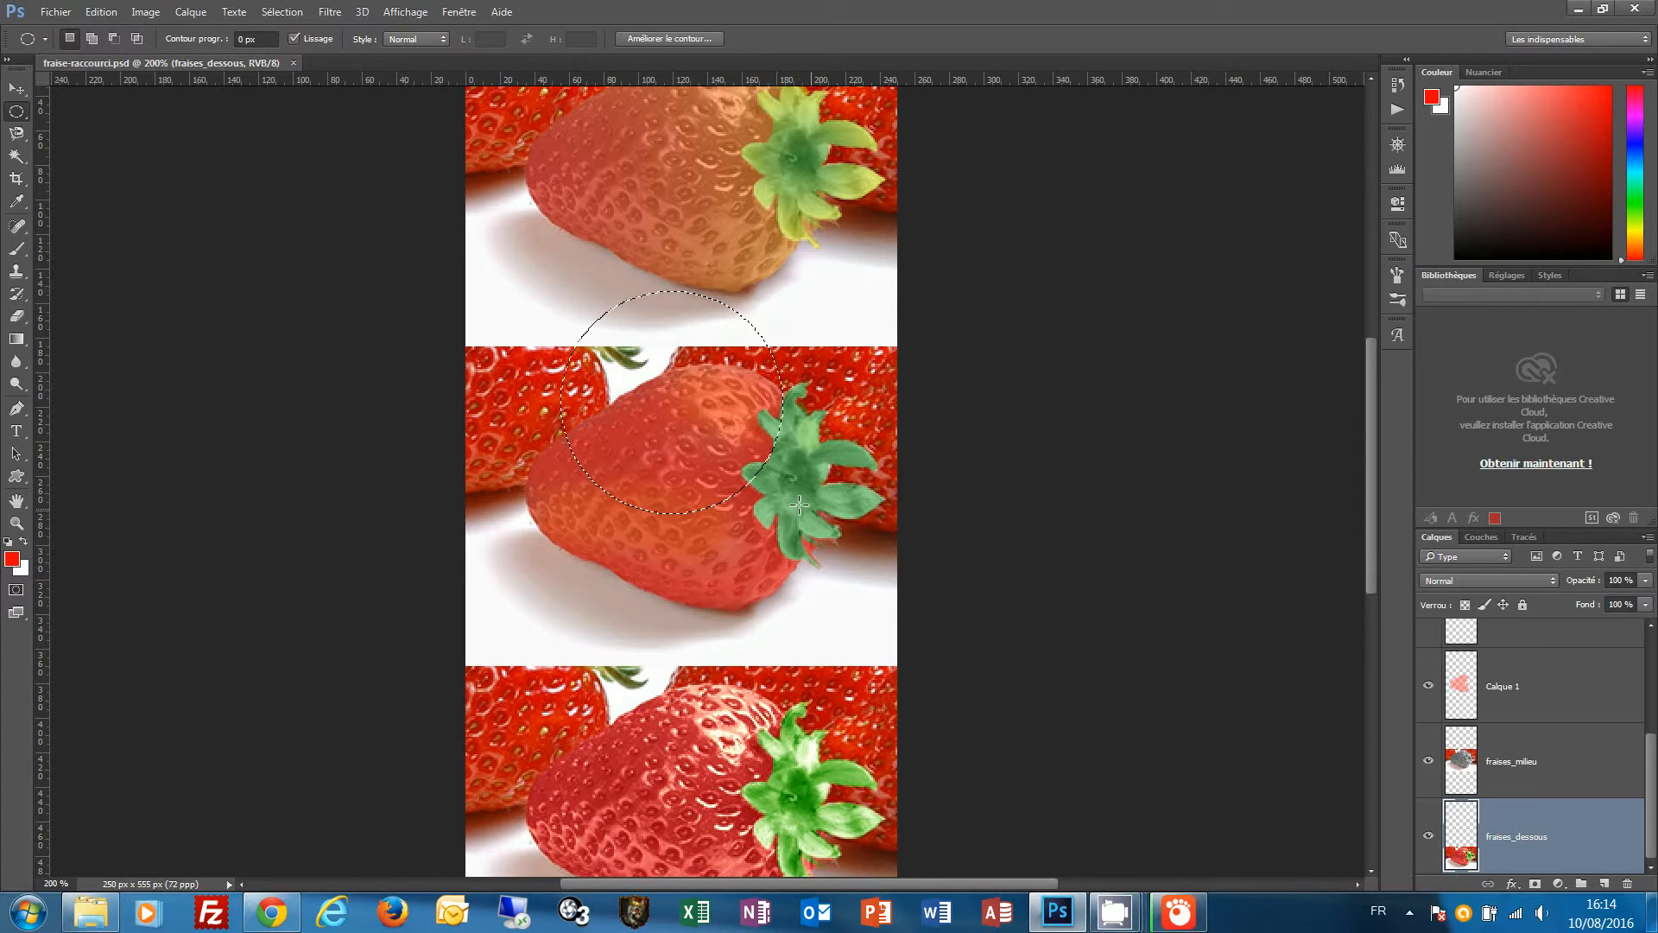
{"action": "key", "text": "ctrl+d"}
{"action": "left_click_drag", "start_coordinate": [591, 299], "coordinate": [715, 444]}
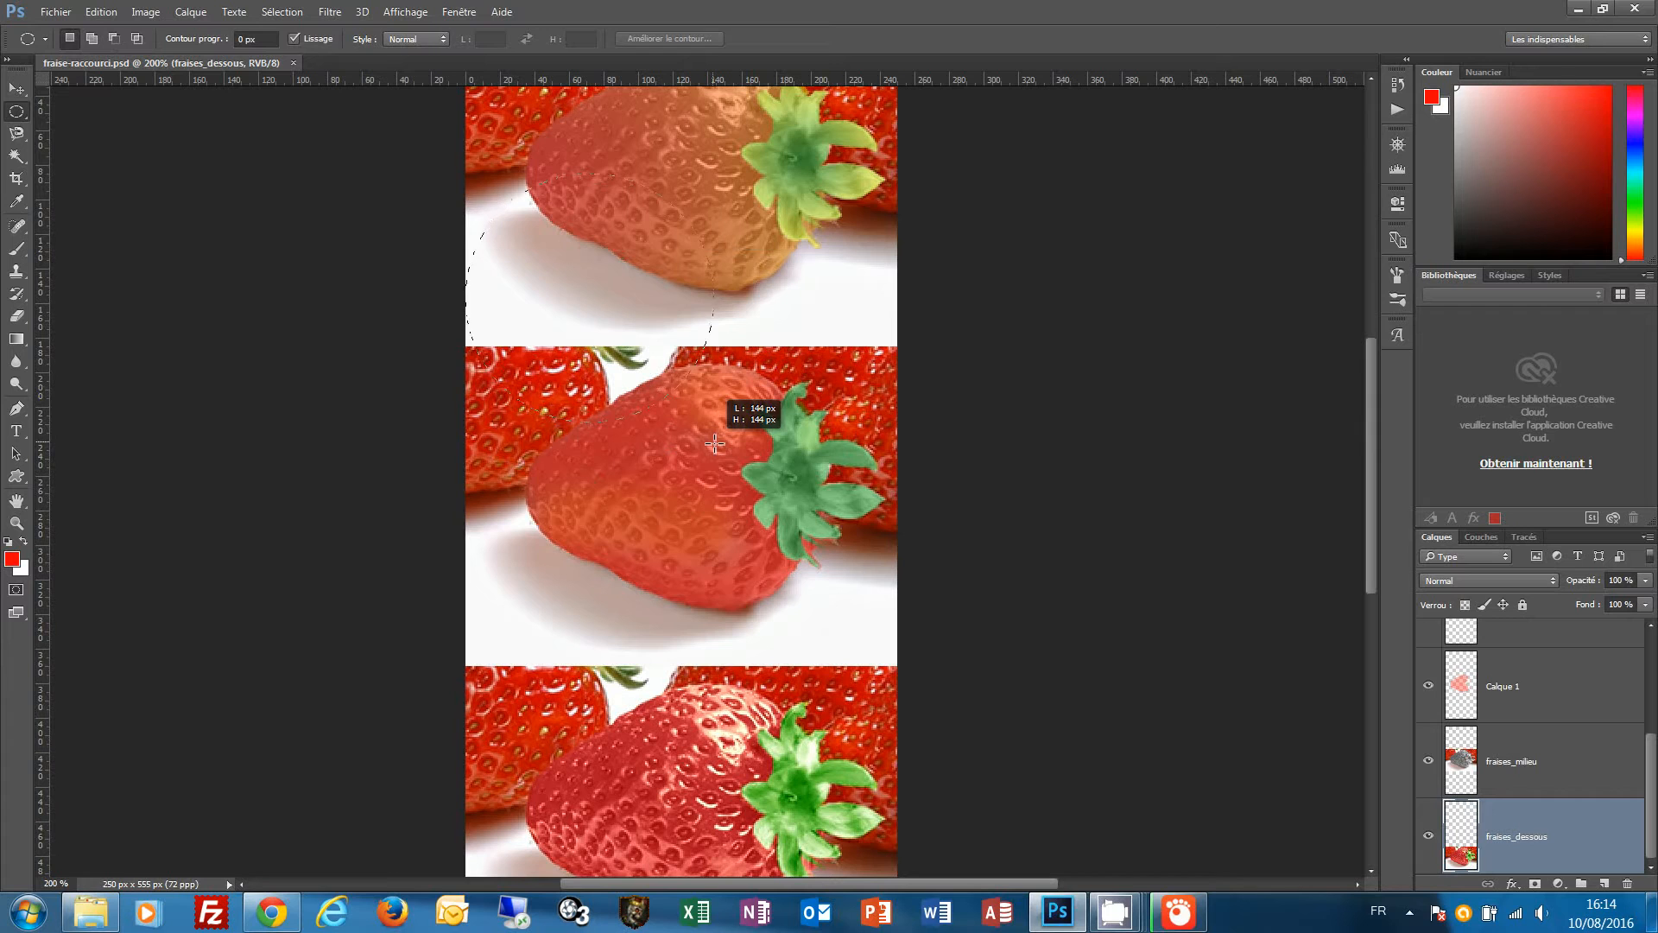
{"action": "left_click_drag", "start_coordinate": [715, 444], "coordinate": [715, 444]}
{"action": "left_click", "coordinate": [670, 376]}
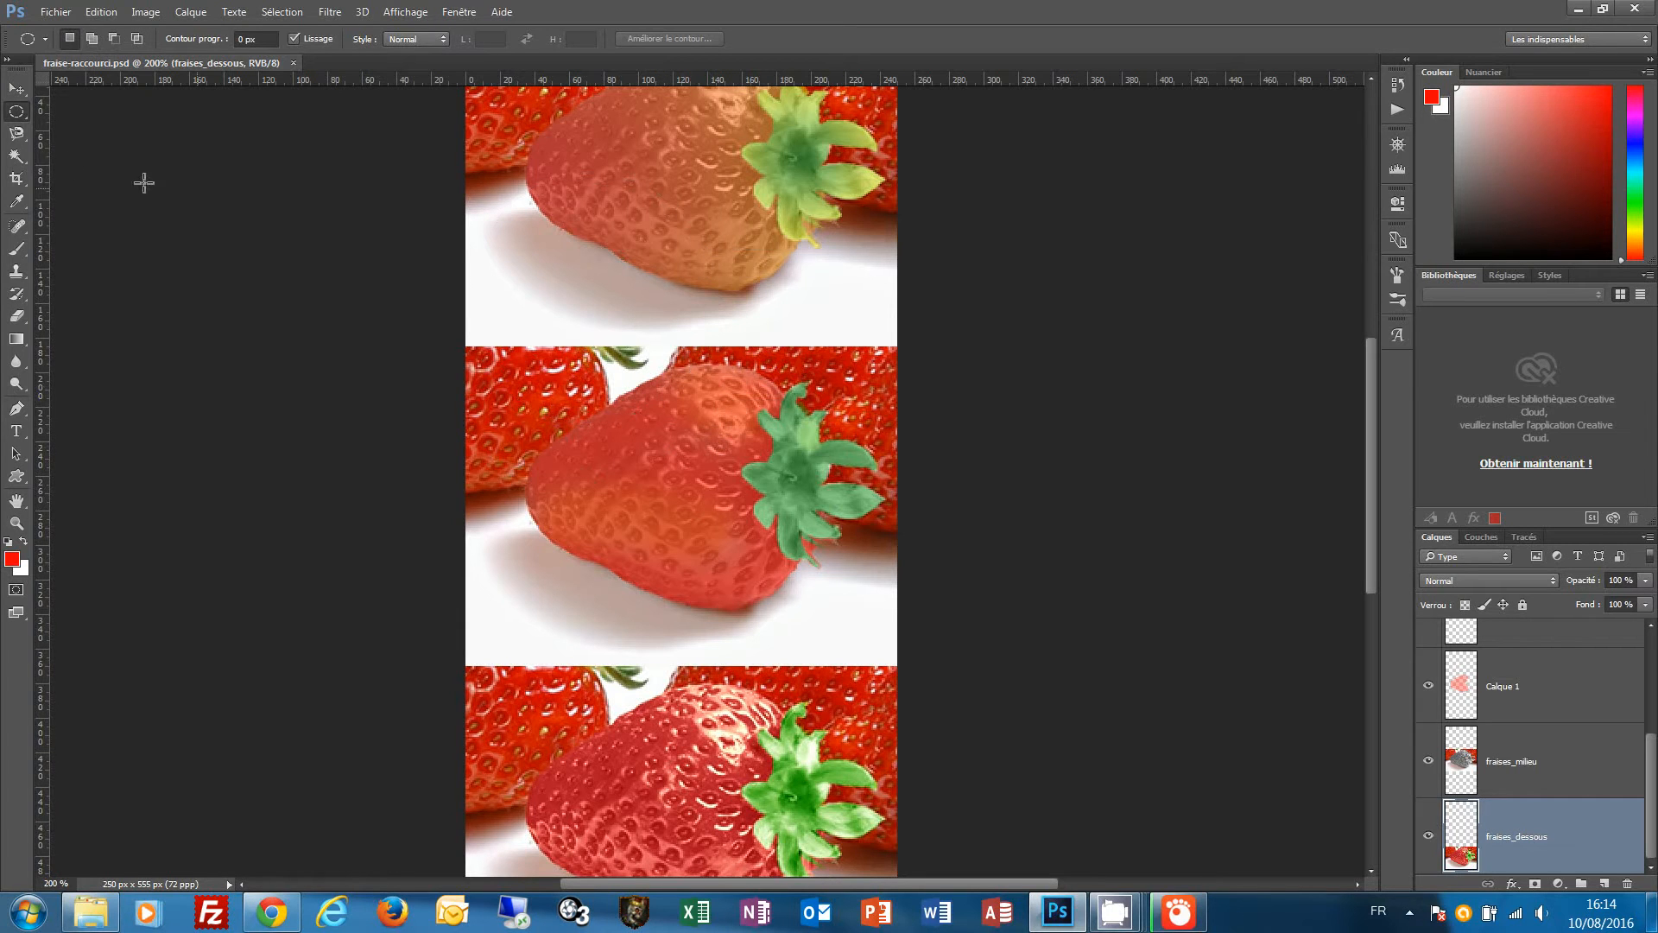
Draw a rectangular selection around the upper part of the middle strawberry and clear it
{"action": "left_click", "coordinate": [17, 113]}
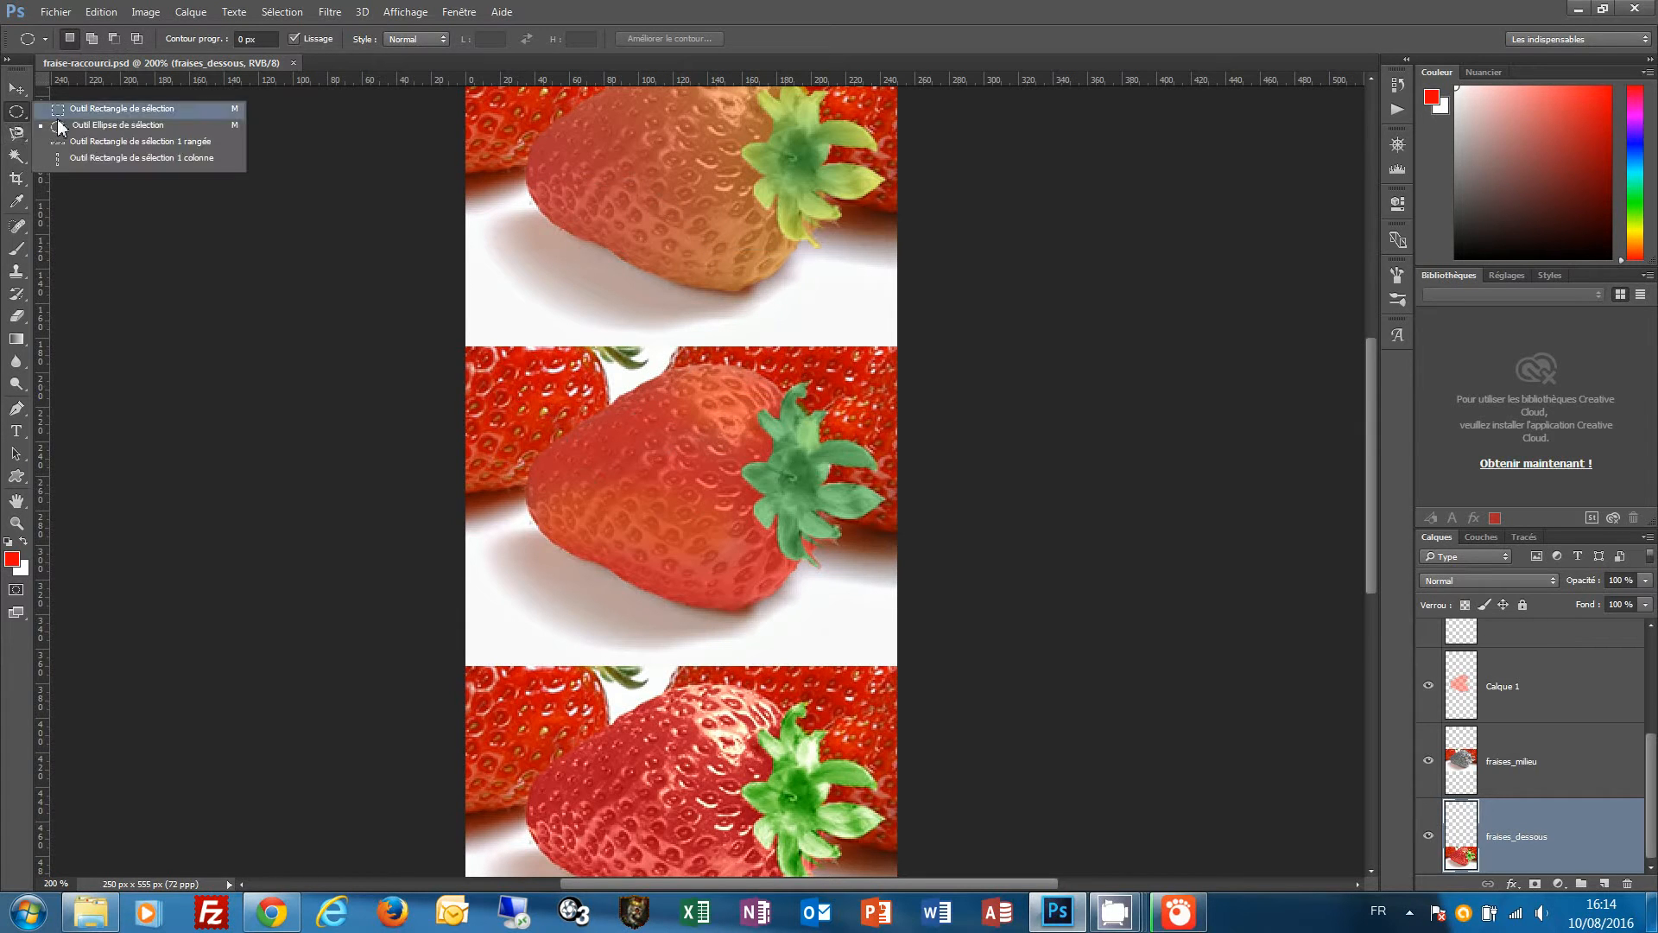
{"action": "left_click", "coordinate": [78, 108]}
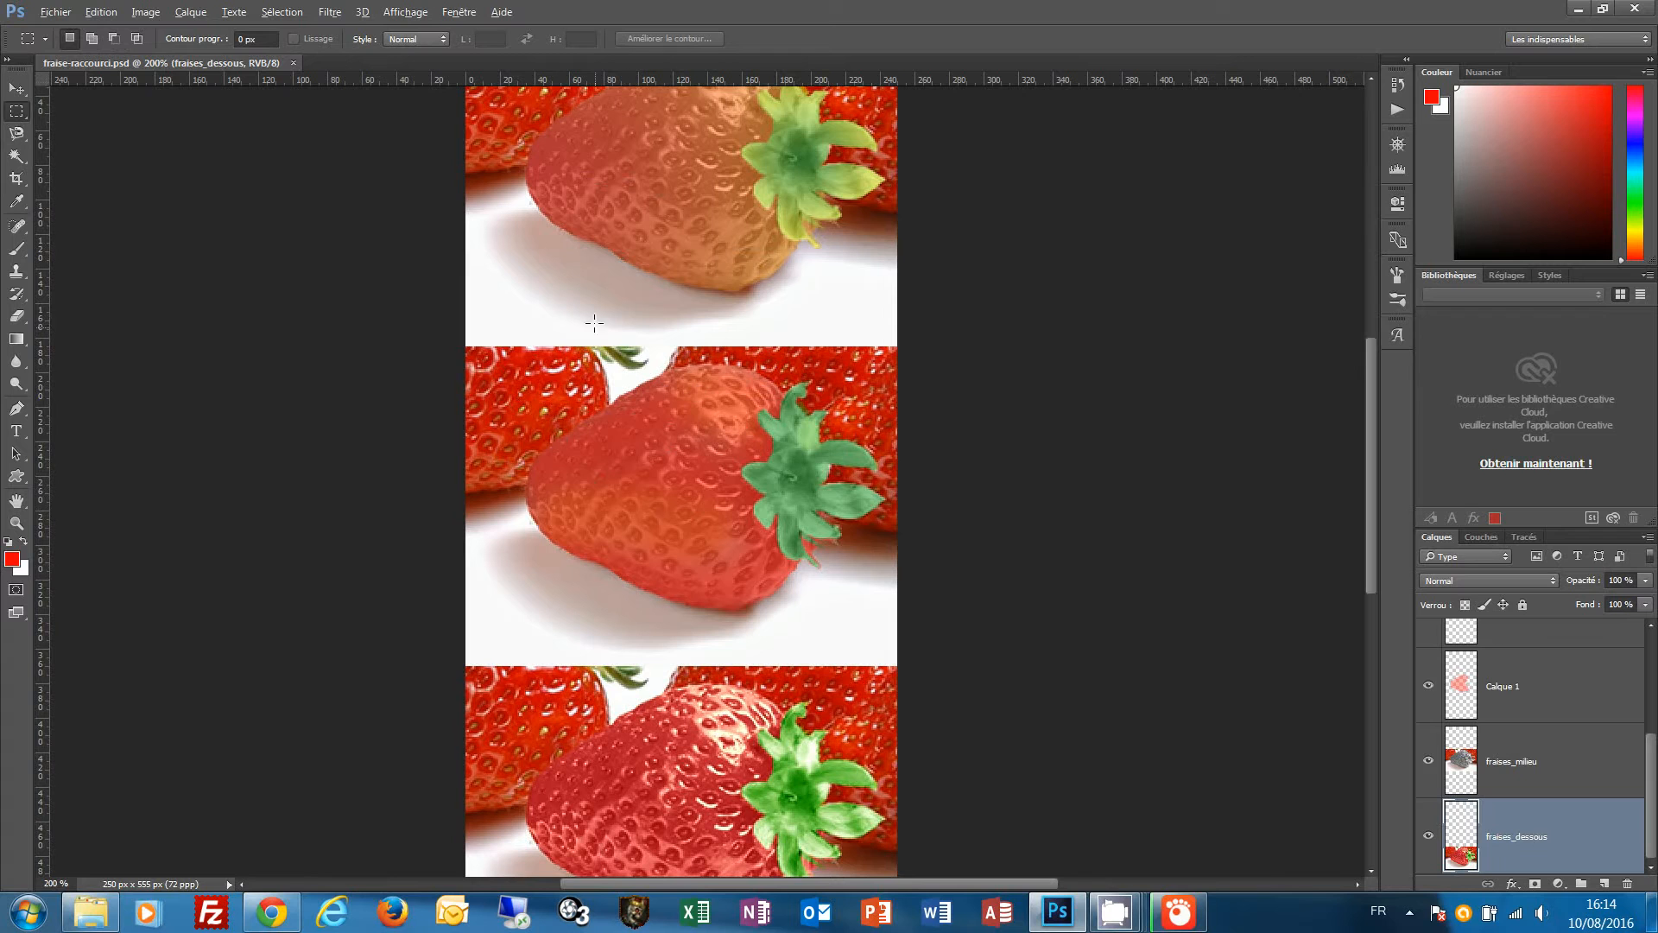
{"action": "left_click_drag", "start_coordinate": [584, 309], "coordinate": [729, 467]}
{"action": "left_click", "coordinate": [628, 340]}
Draw two trial rectangular selections across the top and middle strawberries, repositioning each while drawing, and clear them
{"action": "left_click_drag", "start_coordinate": [522, 218], "coordinate": [823, 576]}
{"action": "key", "text": "space"}
{"action": "left_click", "coordinate": [698, 479]}
{"action": "left_click_drag", "start_coordinate": [516, 251], "coordinate": [873, 499]}
{"action": "key", "text": "space"}
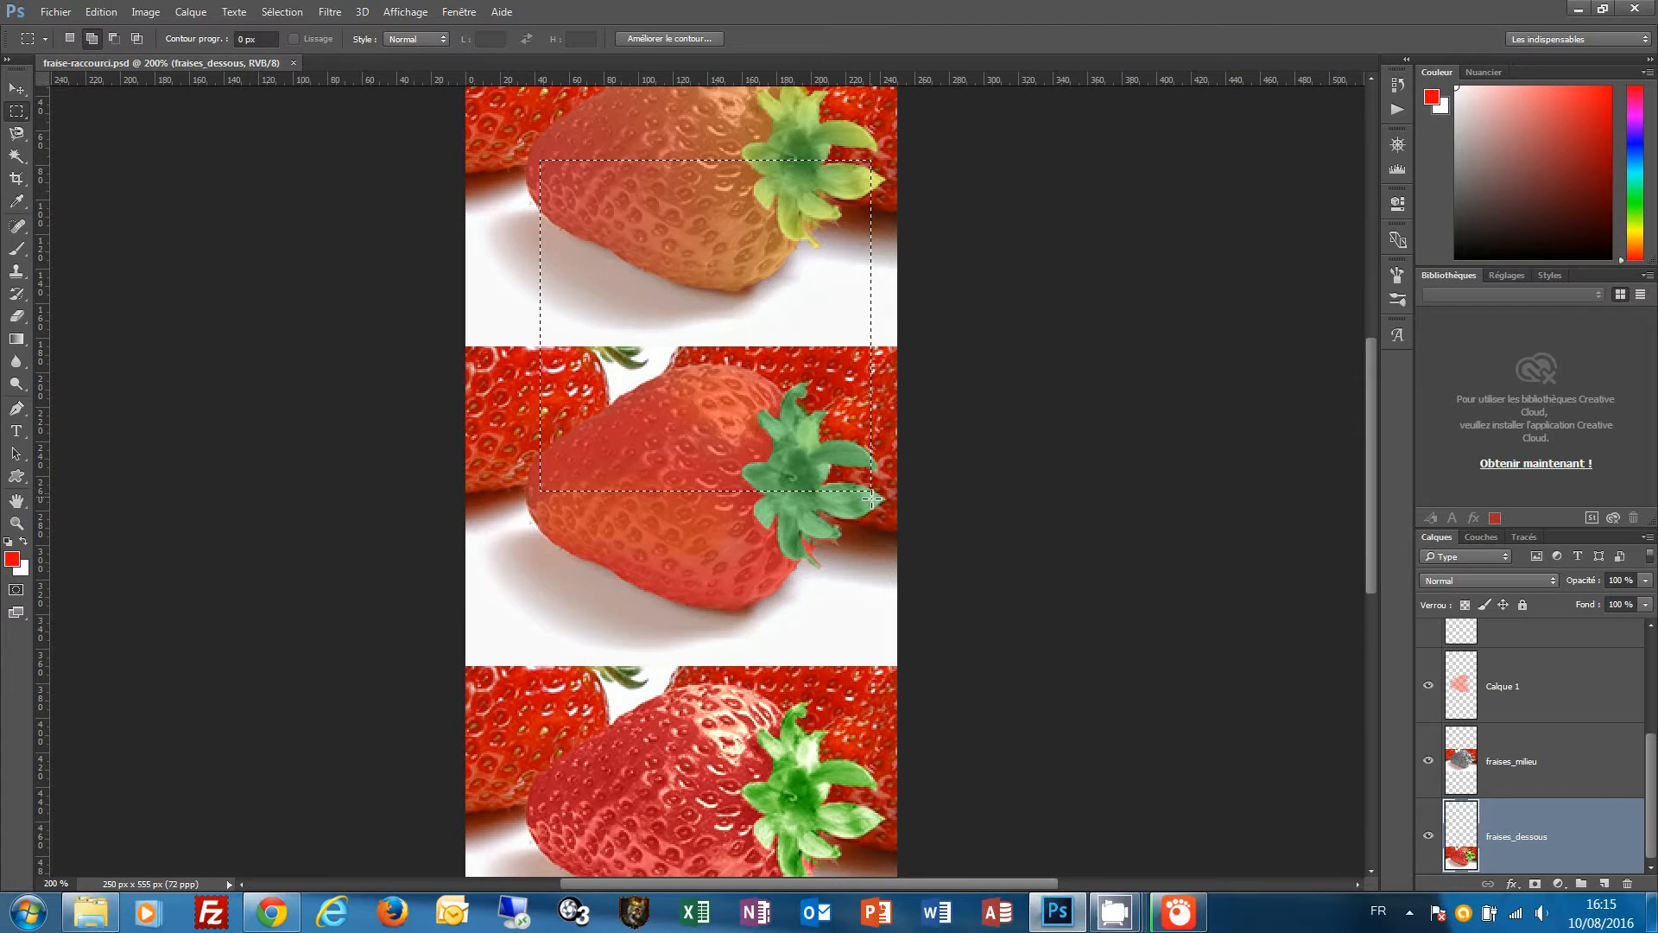
{"action": "left_click", "coordinate": [733, 356]}
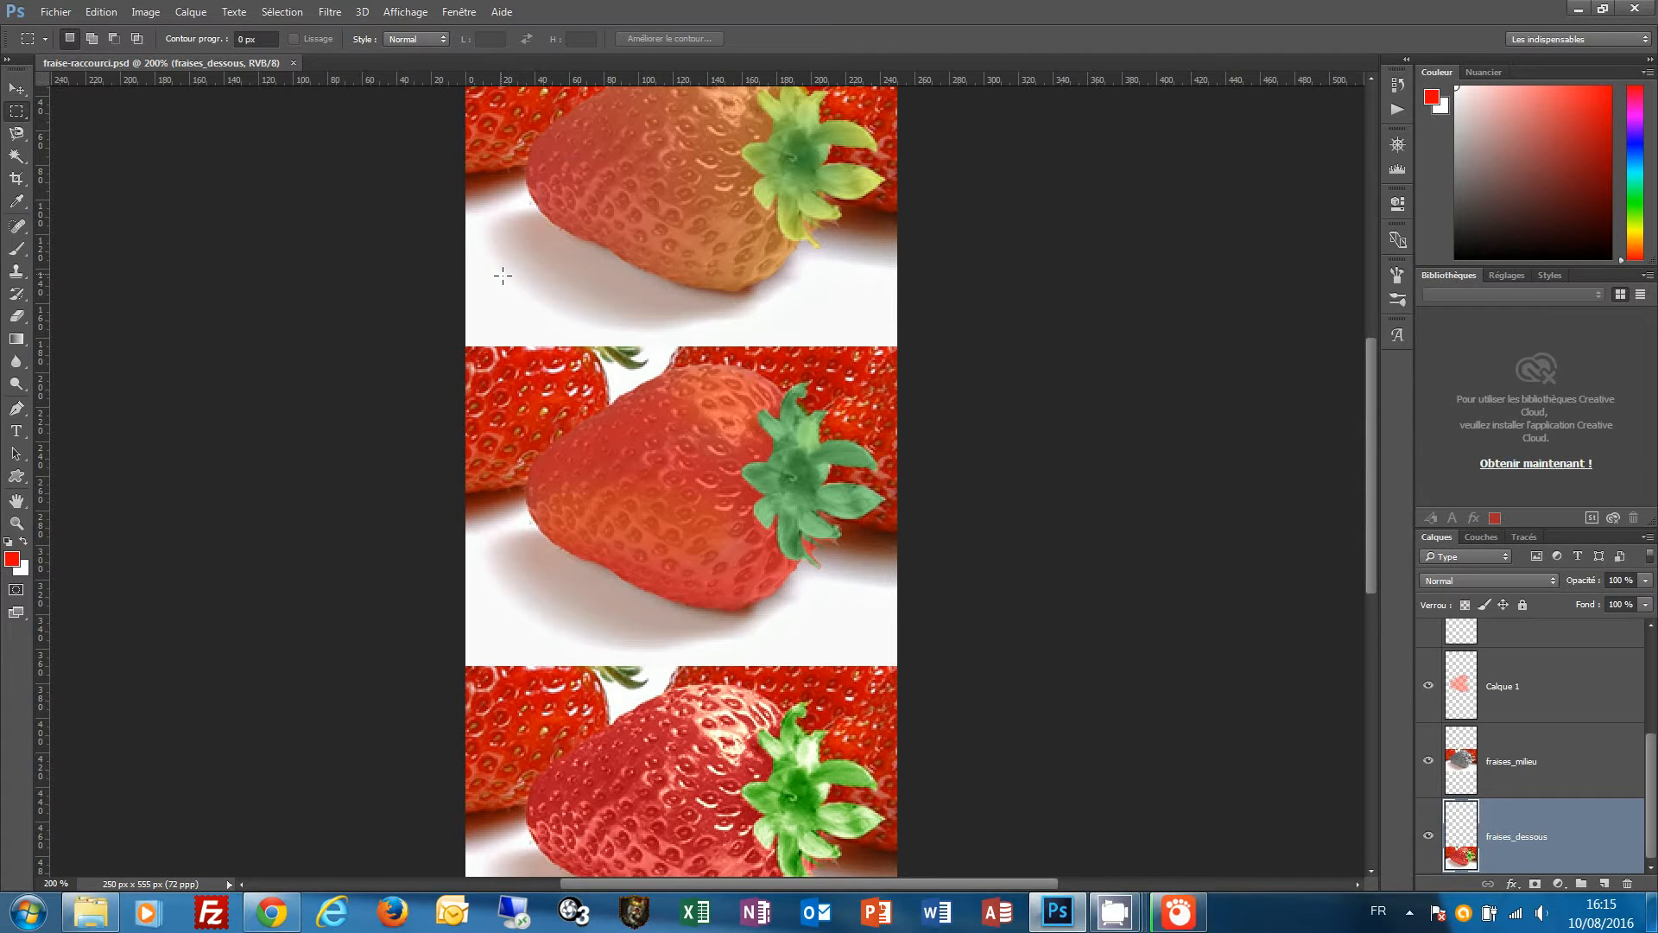
Select a square over the middle strawberry and add a circle about 113 px wide at its upper edge and another at its lower-right corner
{"action": "left_click_drag", "start_coordinate": [494, 266], "coordinate": [755, 562]}
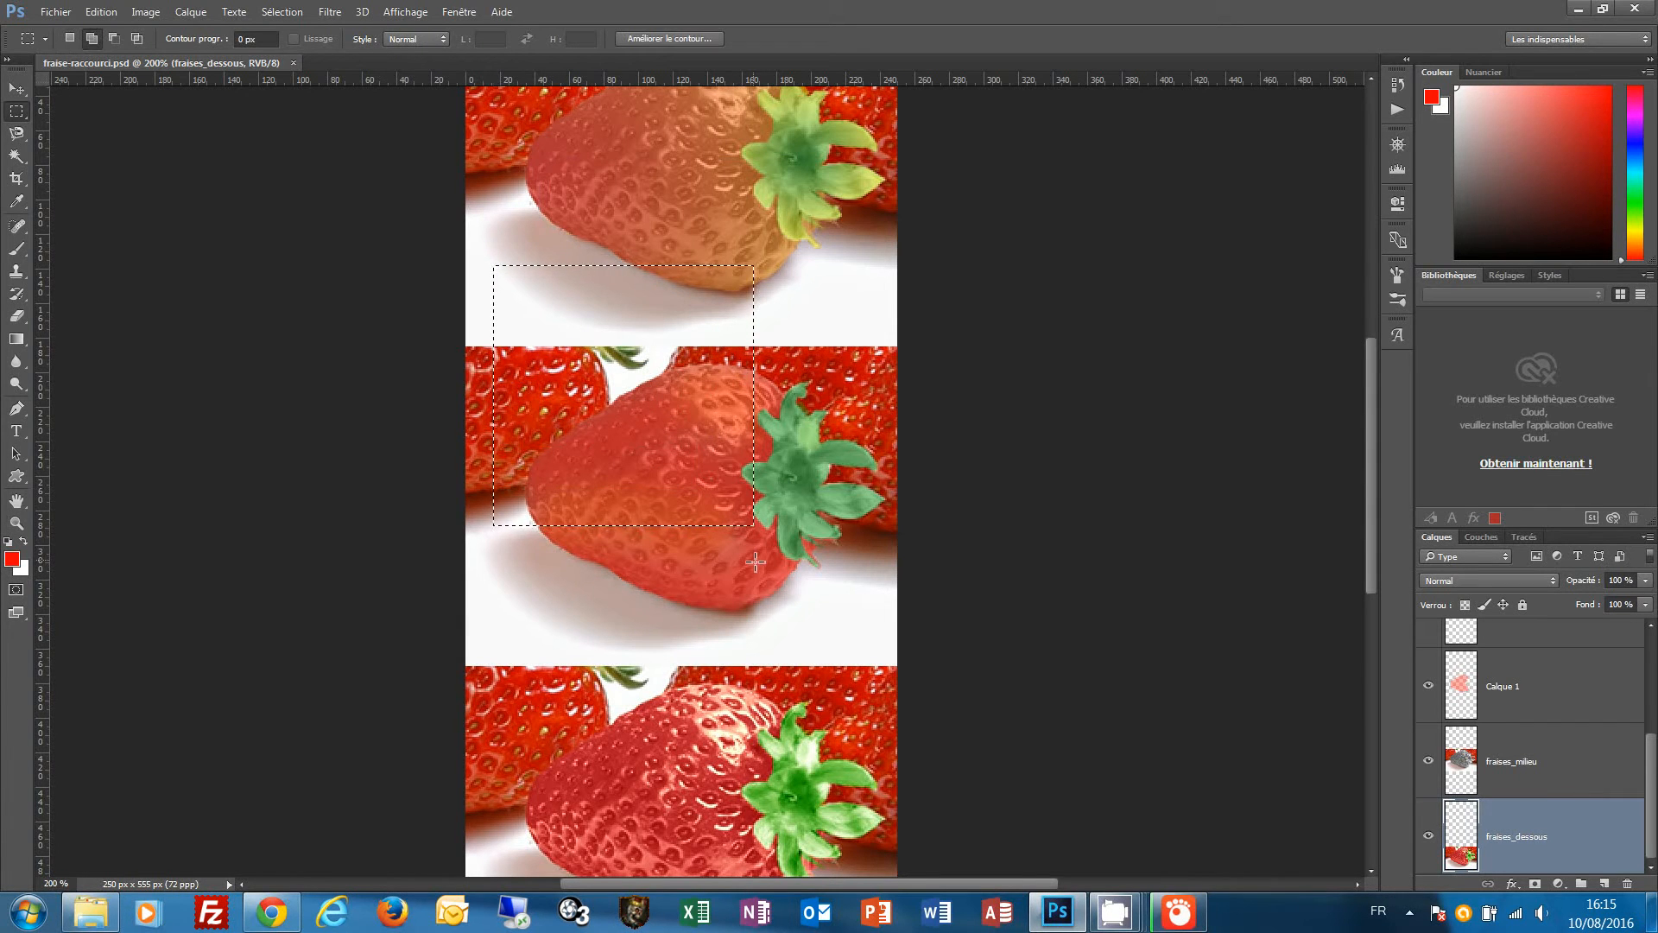
{"action": "right_click", "coordinate": [16, 112]}
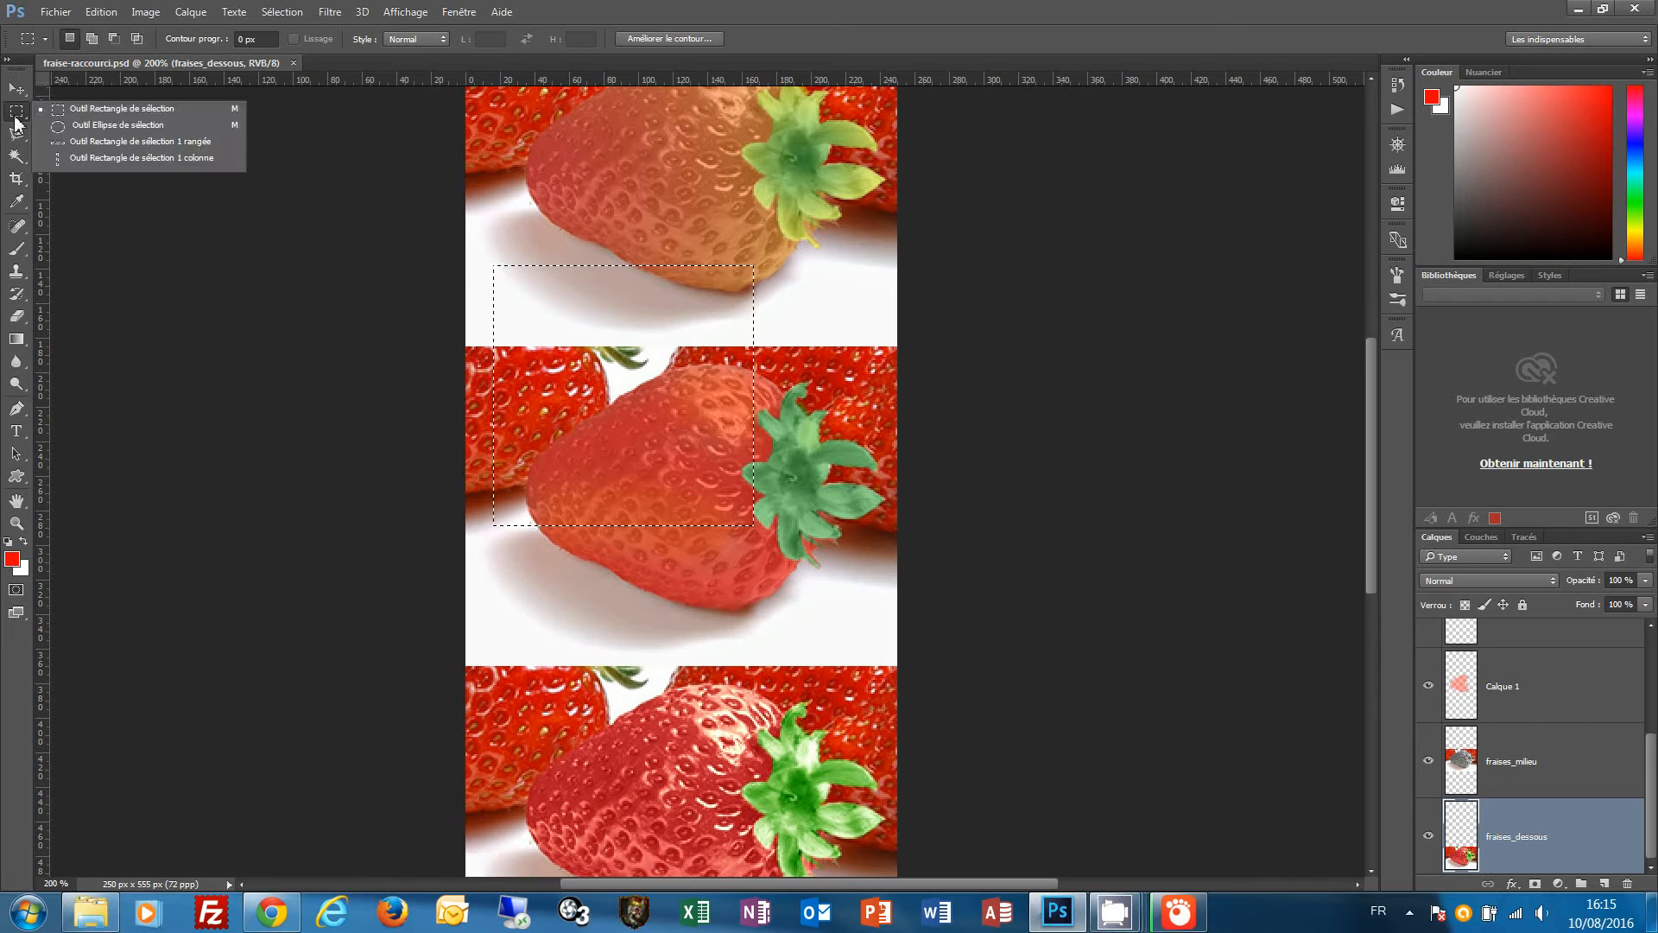
{"action": "left_click", "coordinate": [81, 126]}
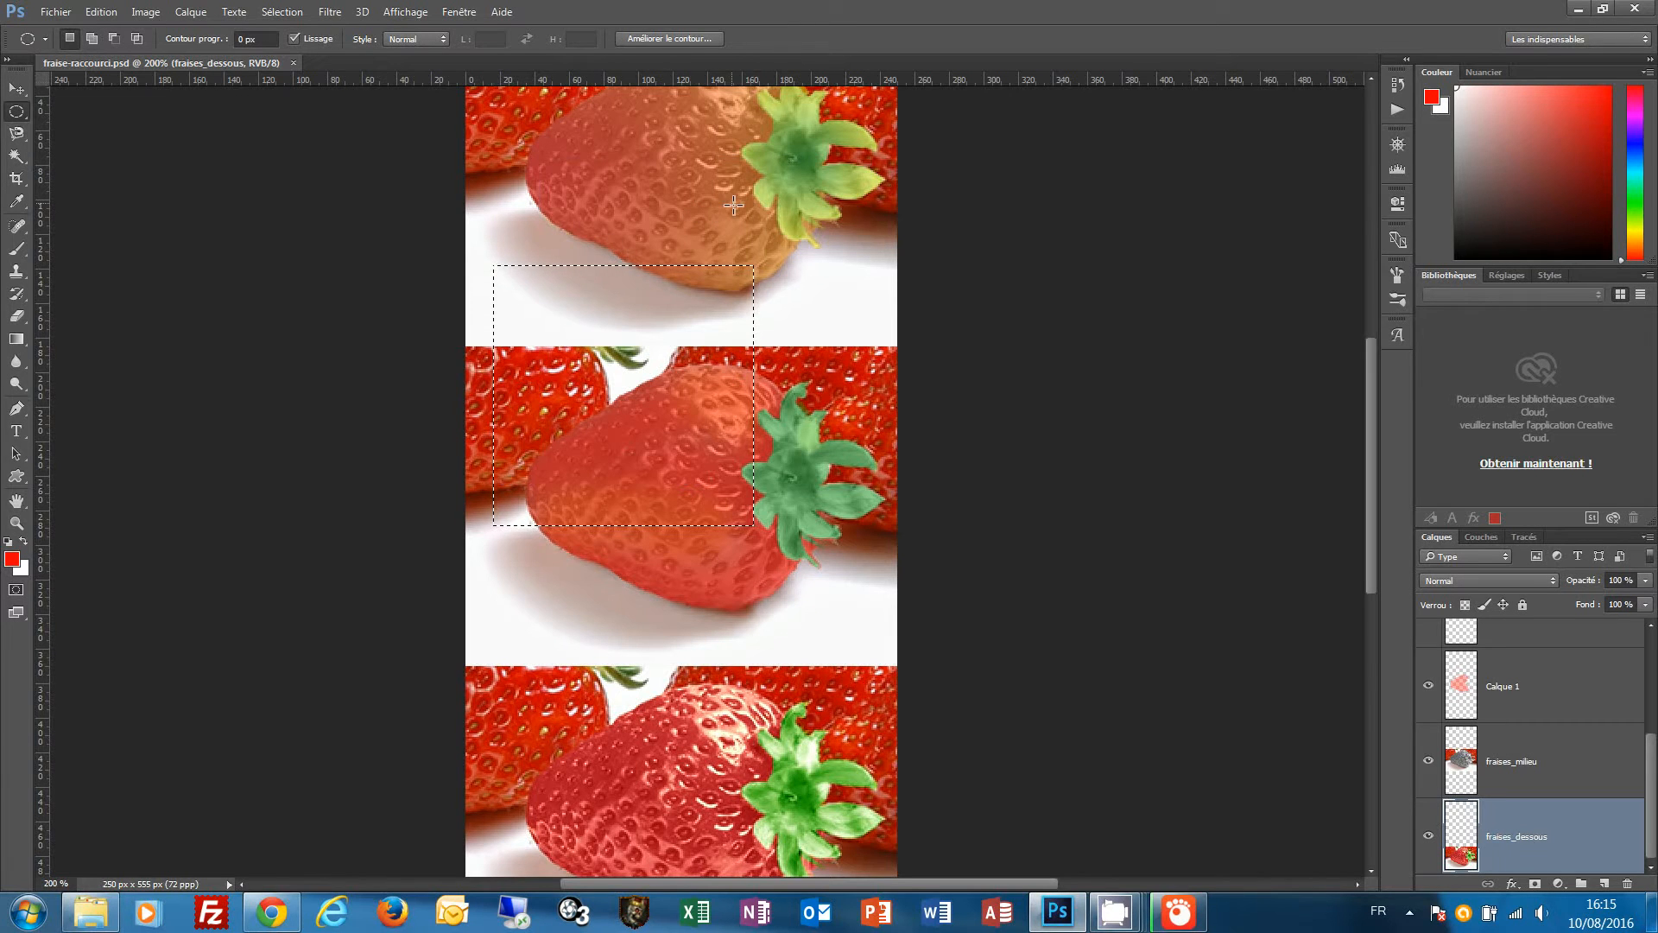
{"action": "key", "text": "shift"}
{"action": "left_click_drag", "start_coordinate": [730, 192], "coordinate": [534, 393]}
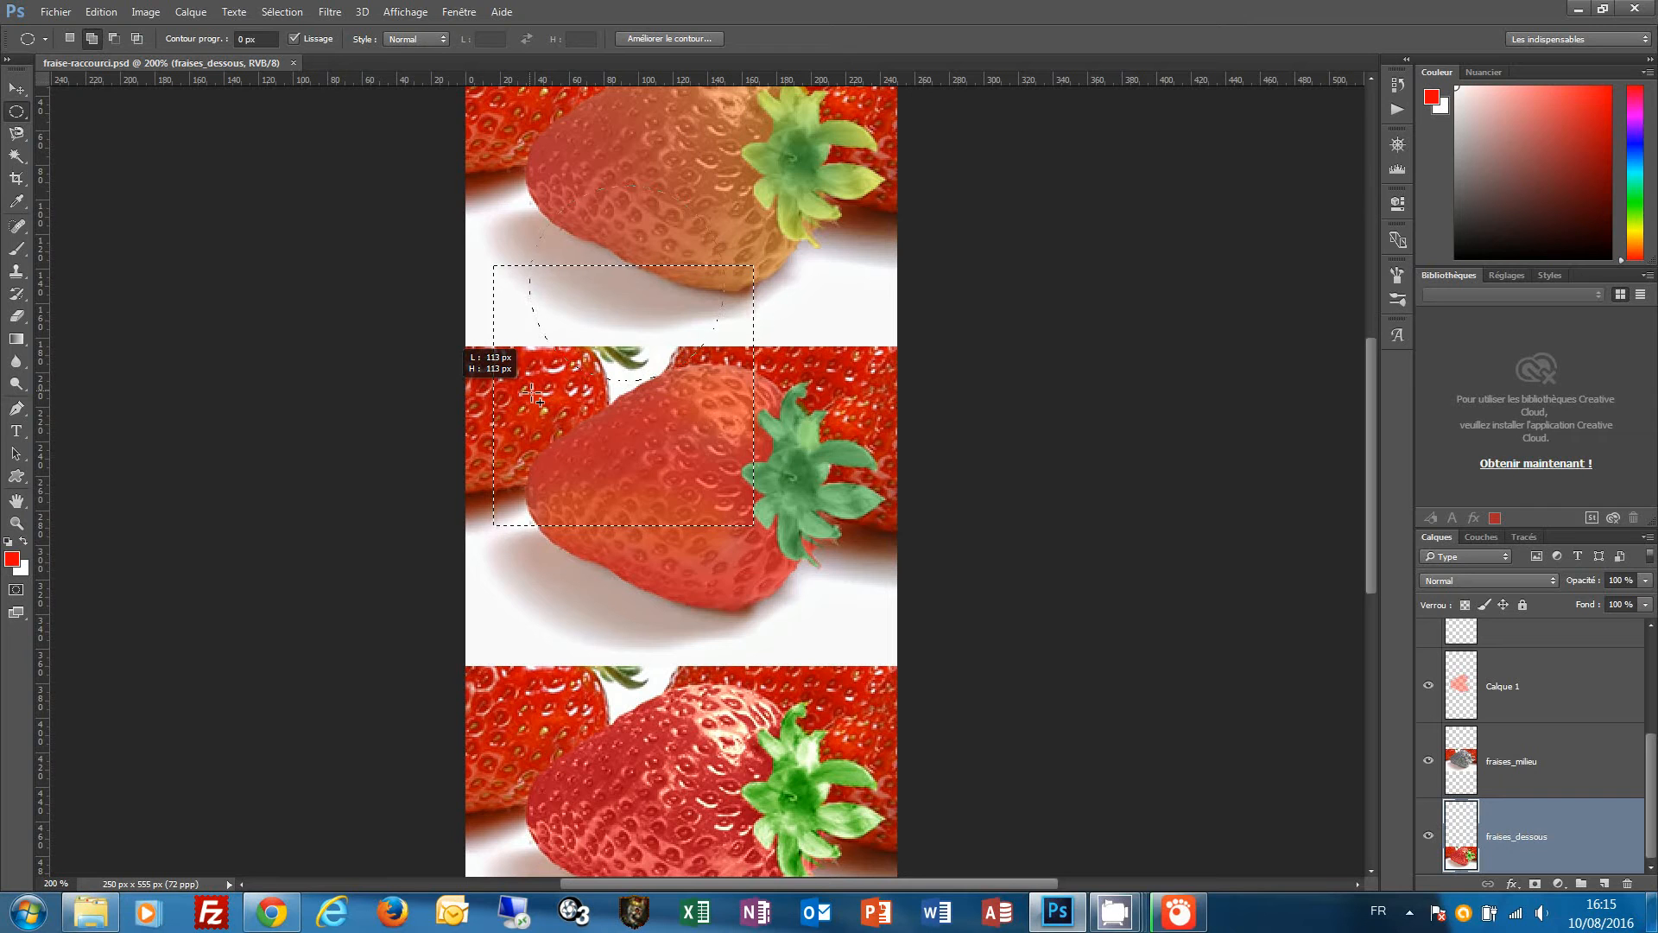
{"action": "left_click_drag", "start_coordinate": [533, 394], "coordinate": [533, 394]}
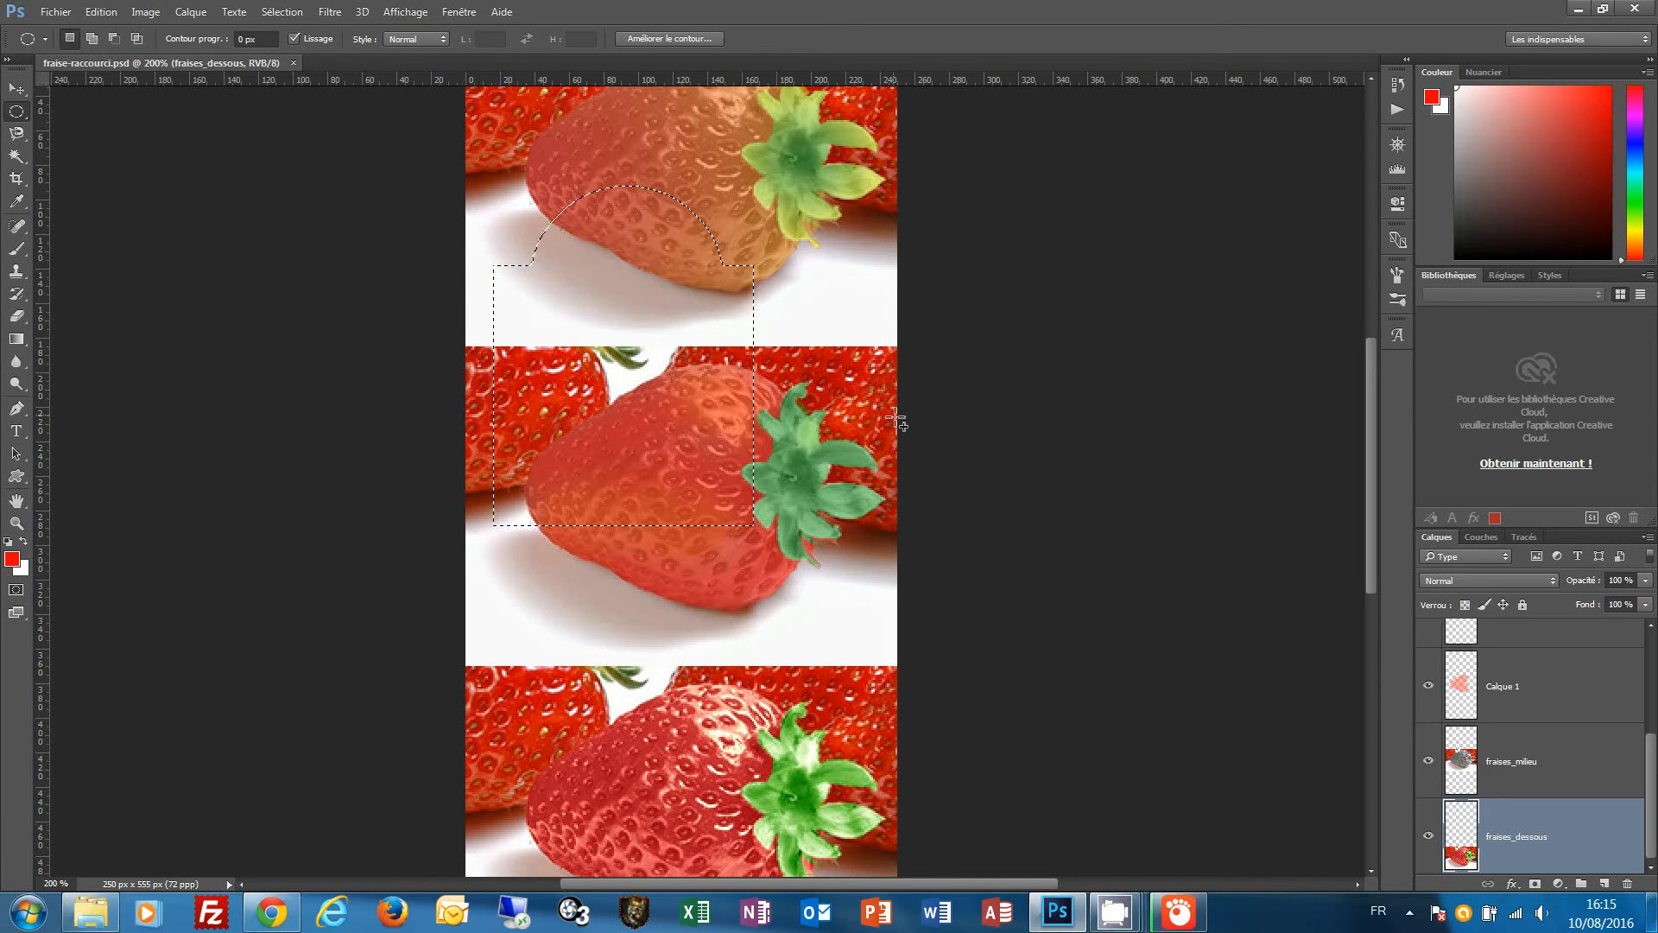
{"action": "left_click_drag", "start_coordinate": [865, 522], "coordinate": [316, 602]}
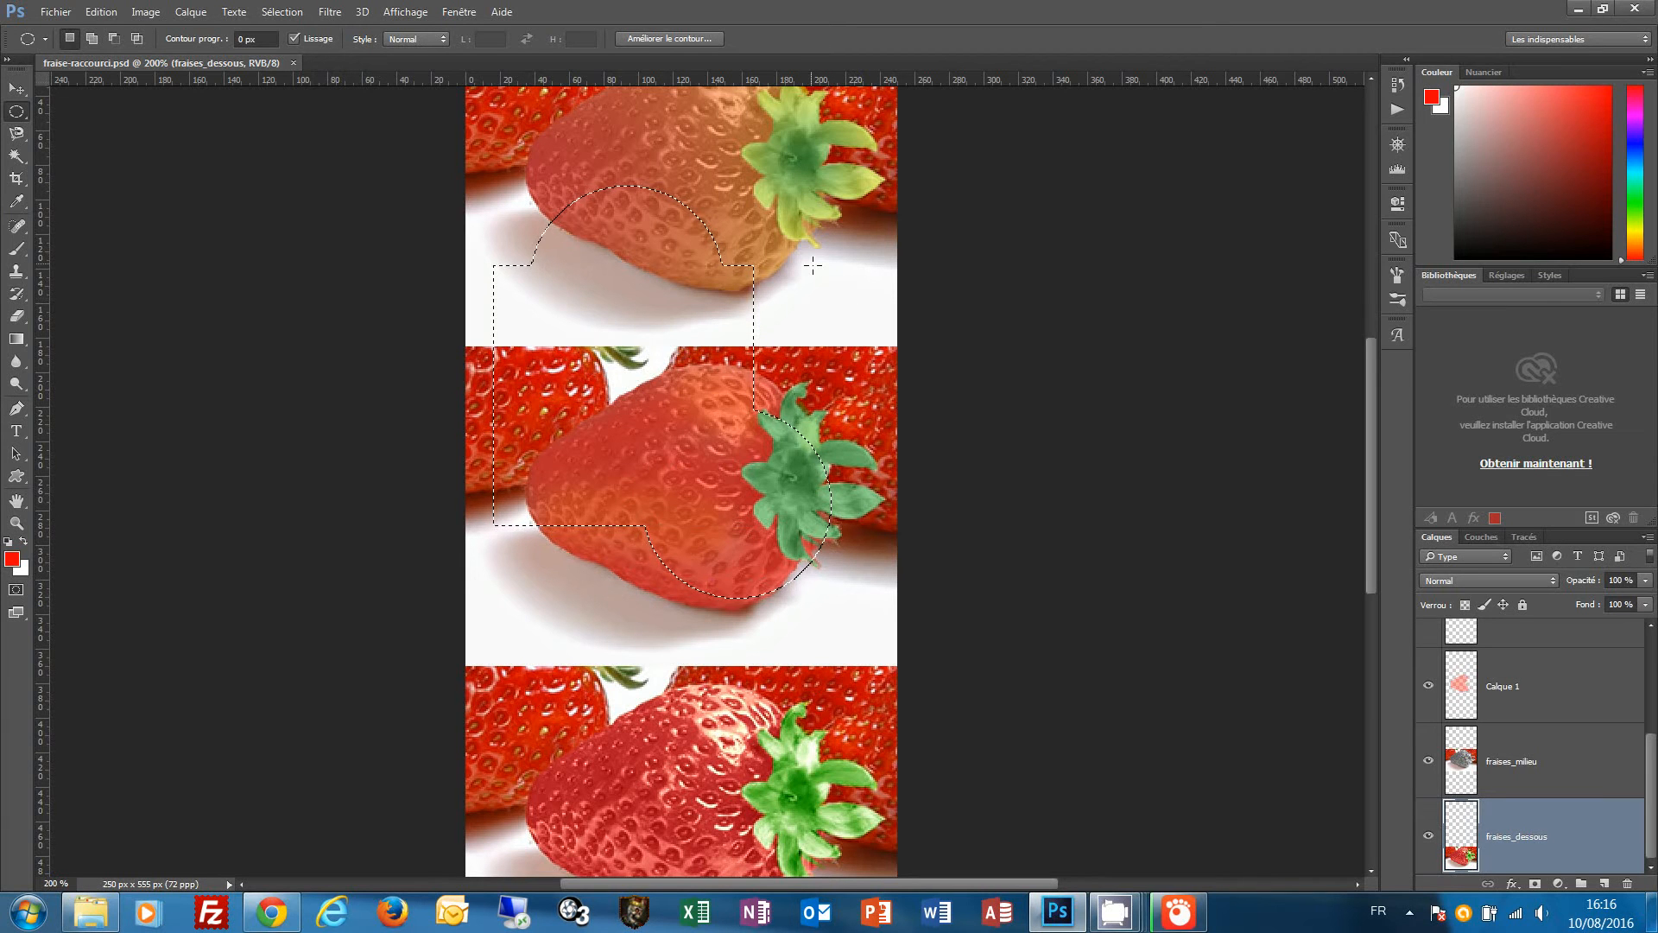
Subtract a circle about 70 px wide from the selection's right side and one about 45 px wide from its lower edge, then deselect
{"action": "key", "text": "alt"}
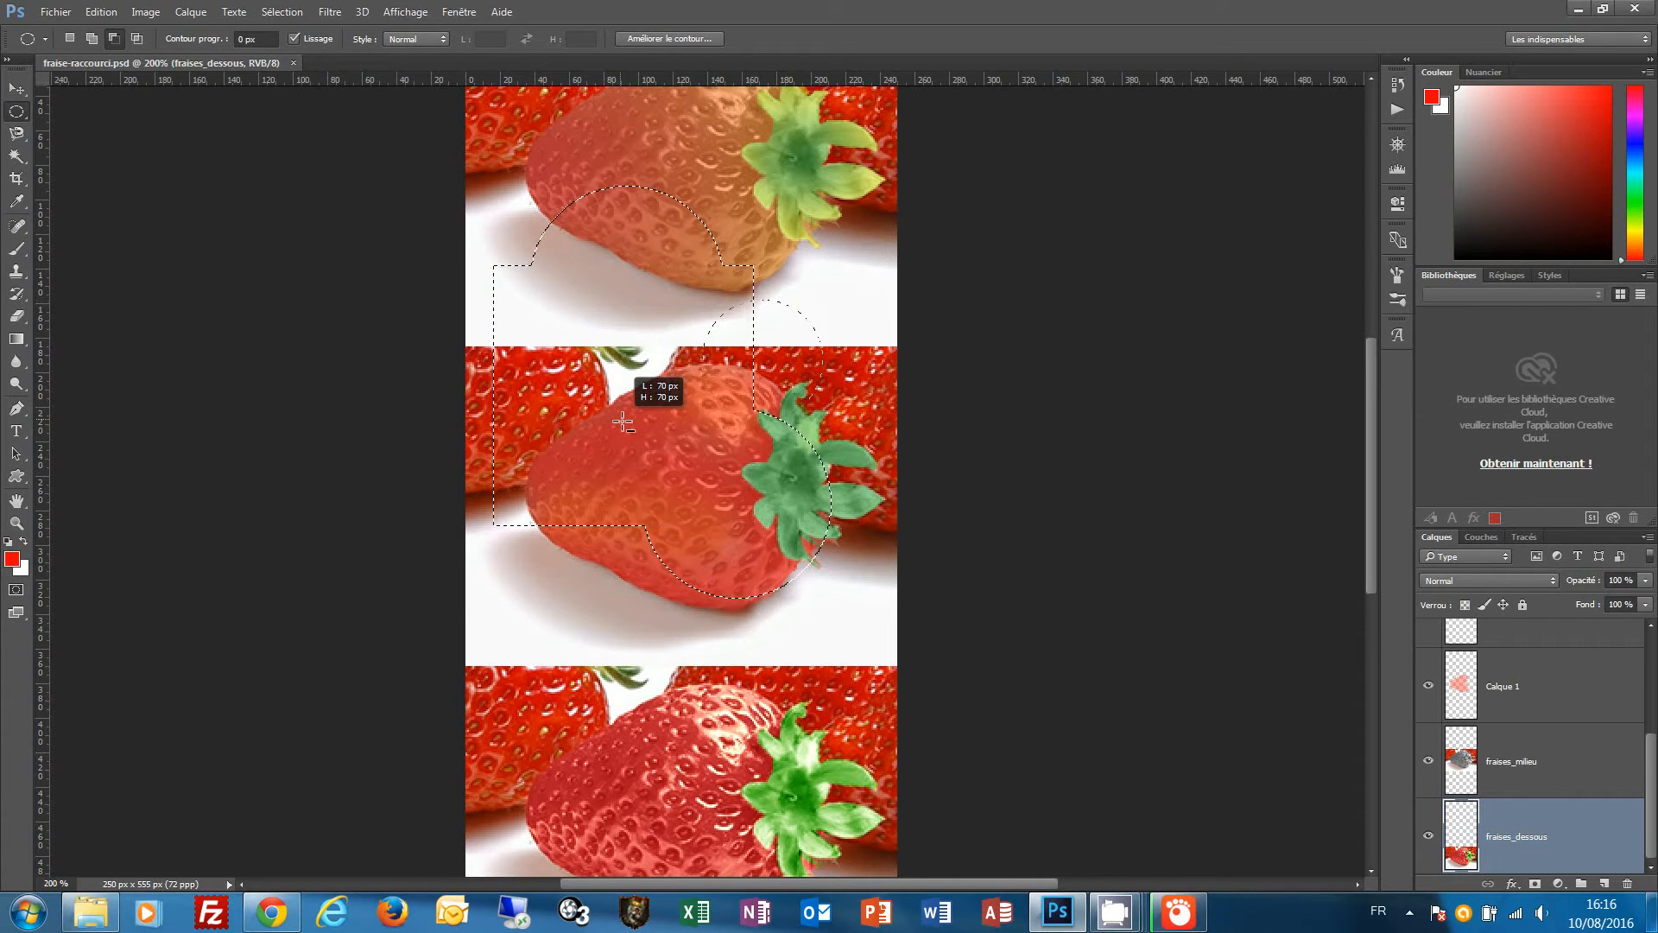
{"action": "key", "text": "ctrl+z"}
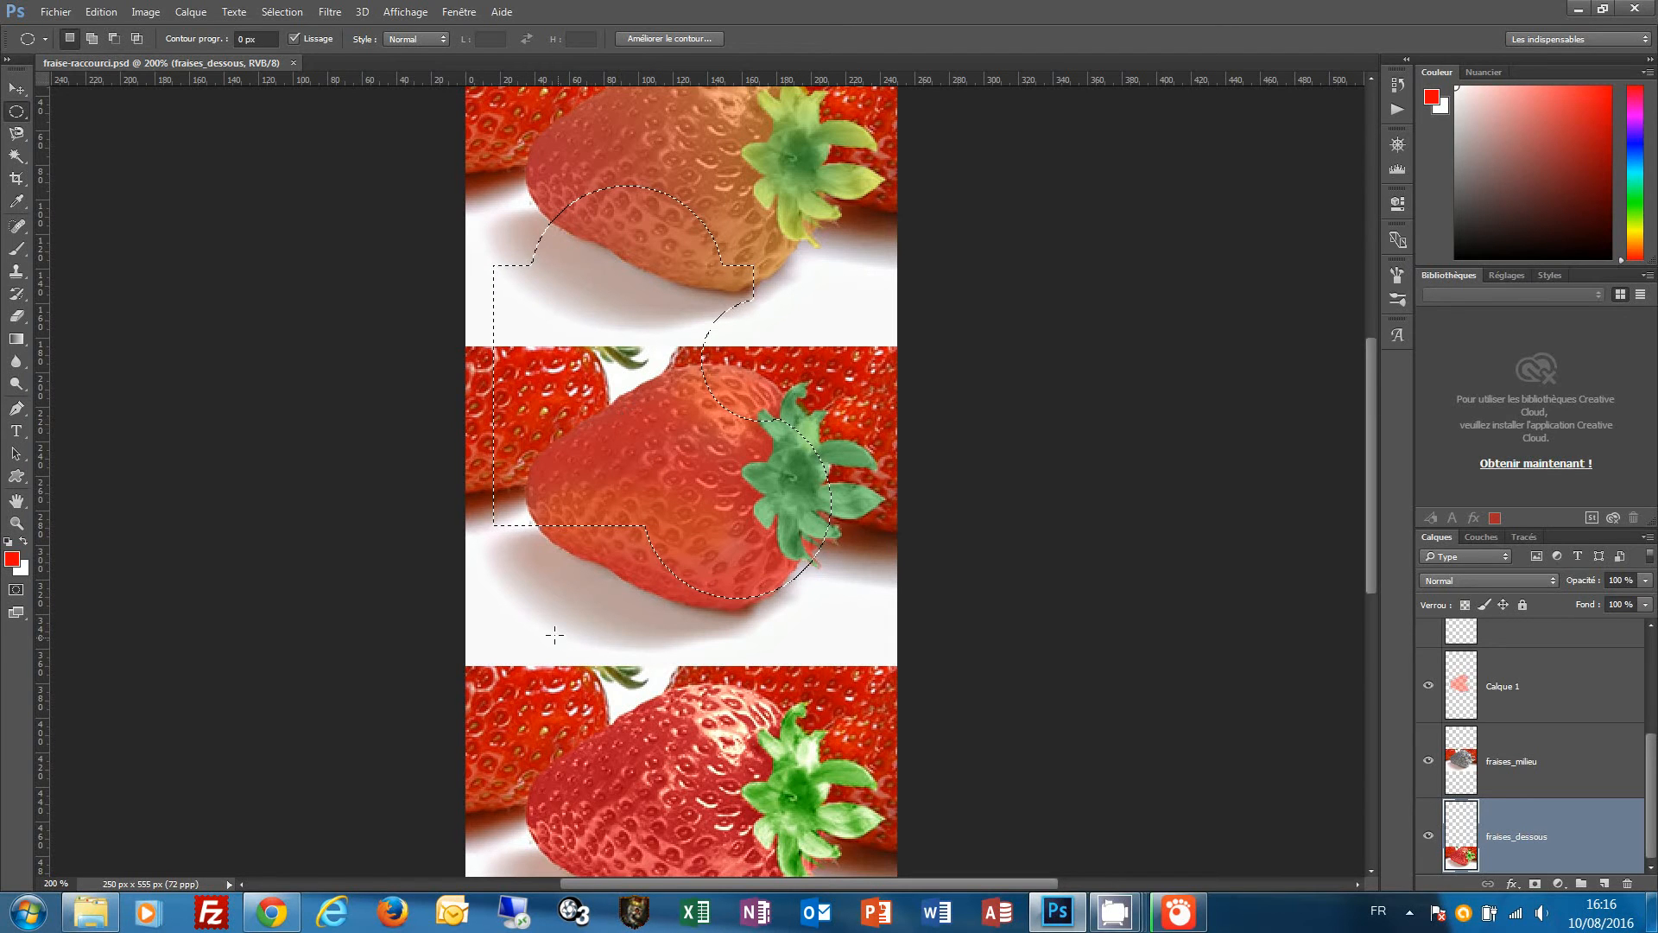
{"action": "key", "text": "alt"}
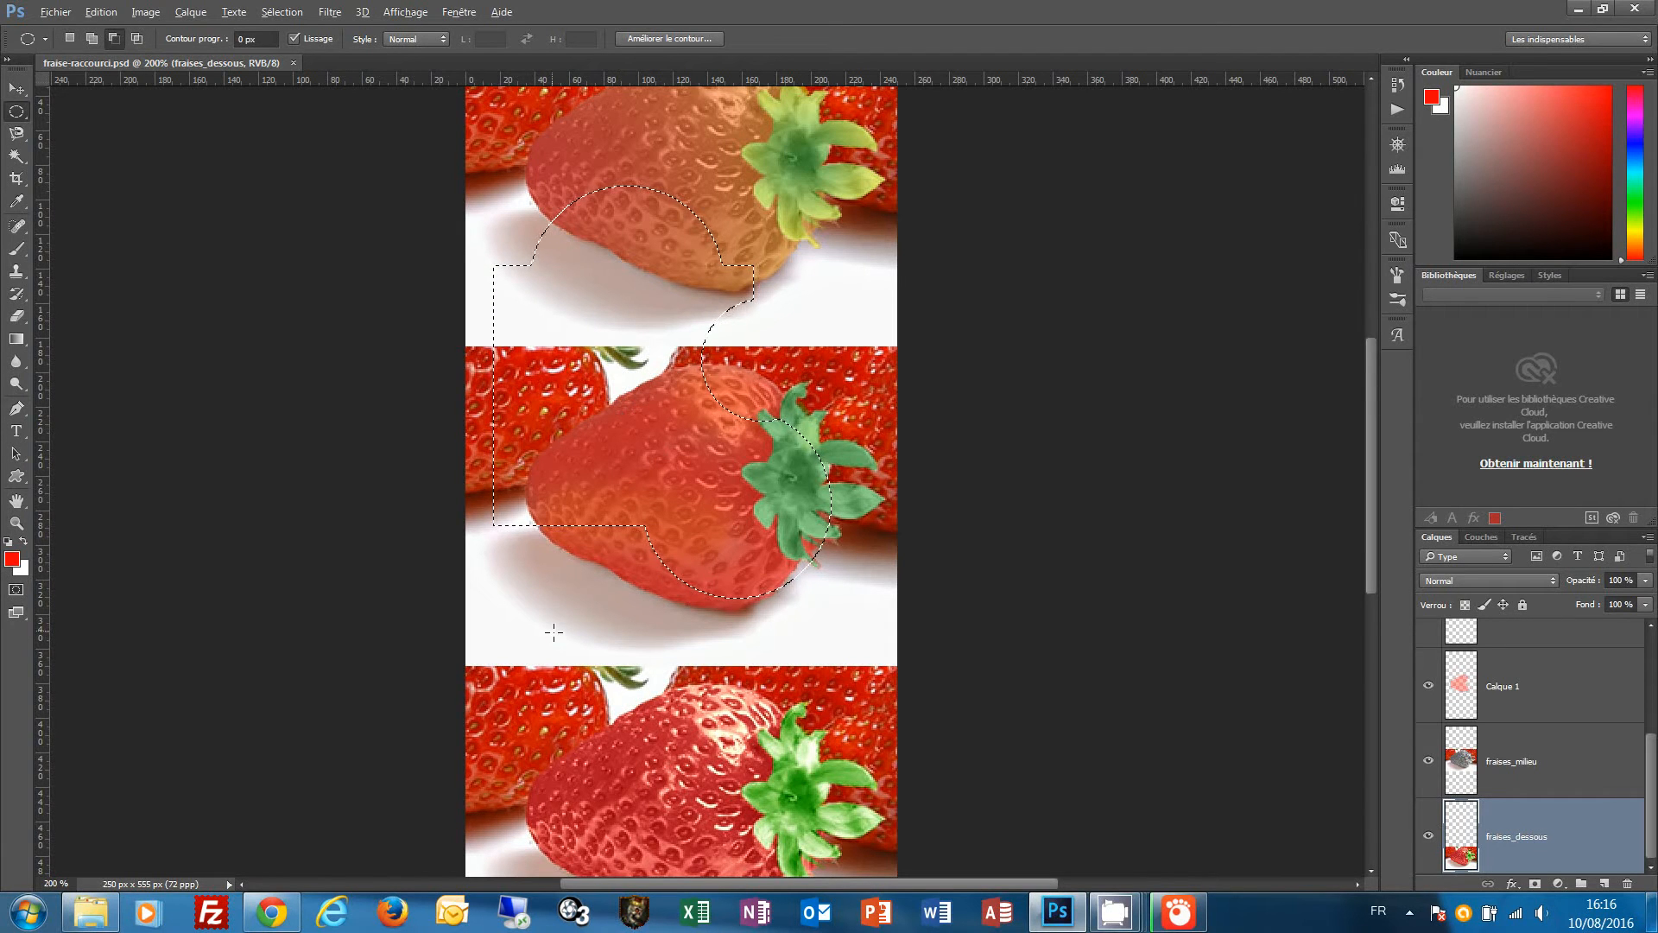
{"action": "left_click_drag", "start_coordinate": [554, 633], "coordinate": [506, 547]}
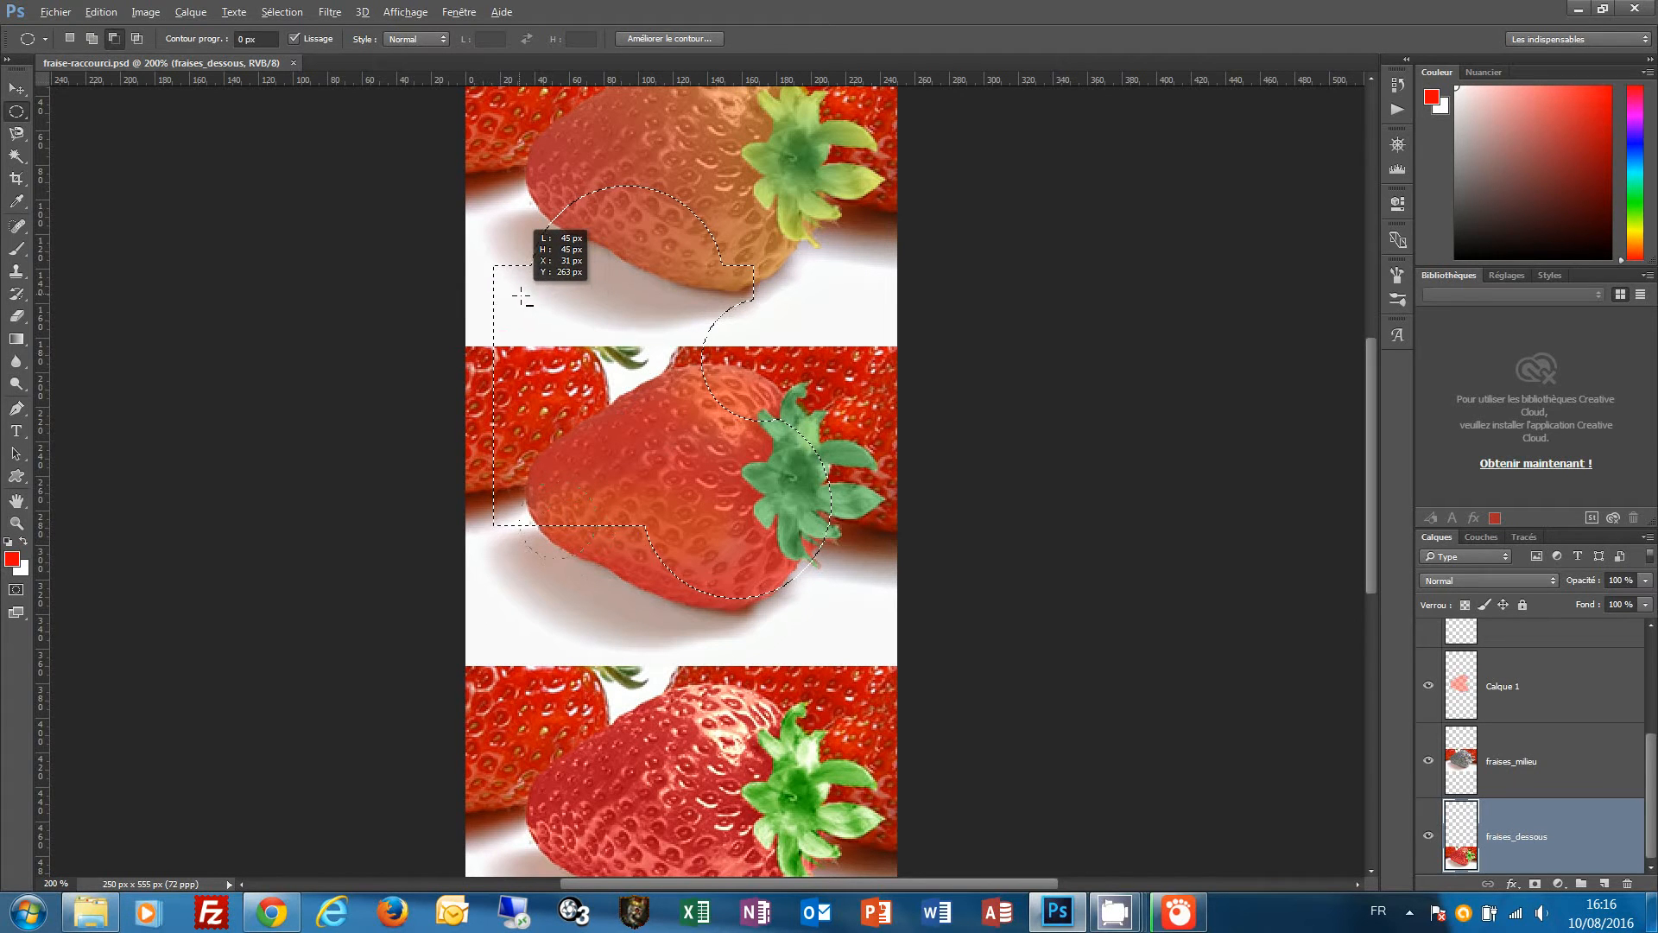
{"action": "key", "text": "alt+space"}
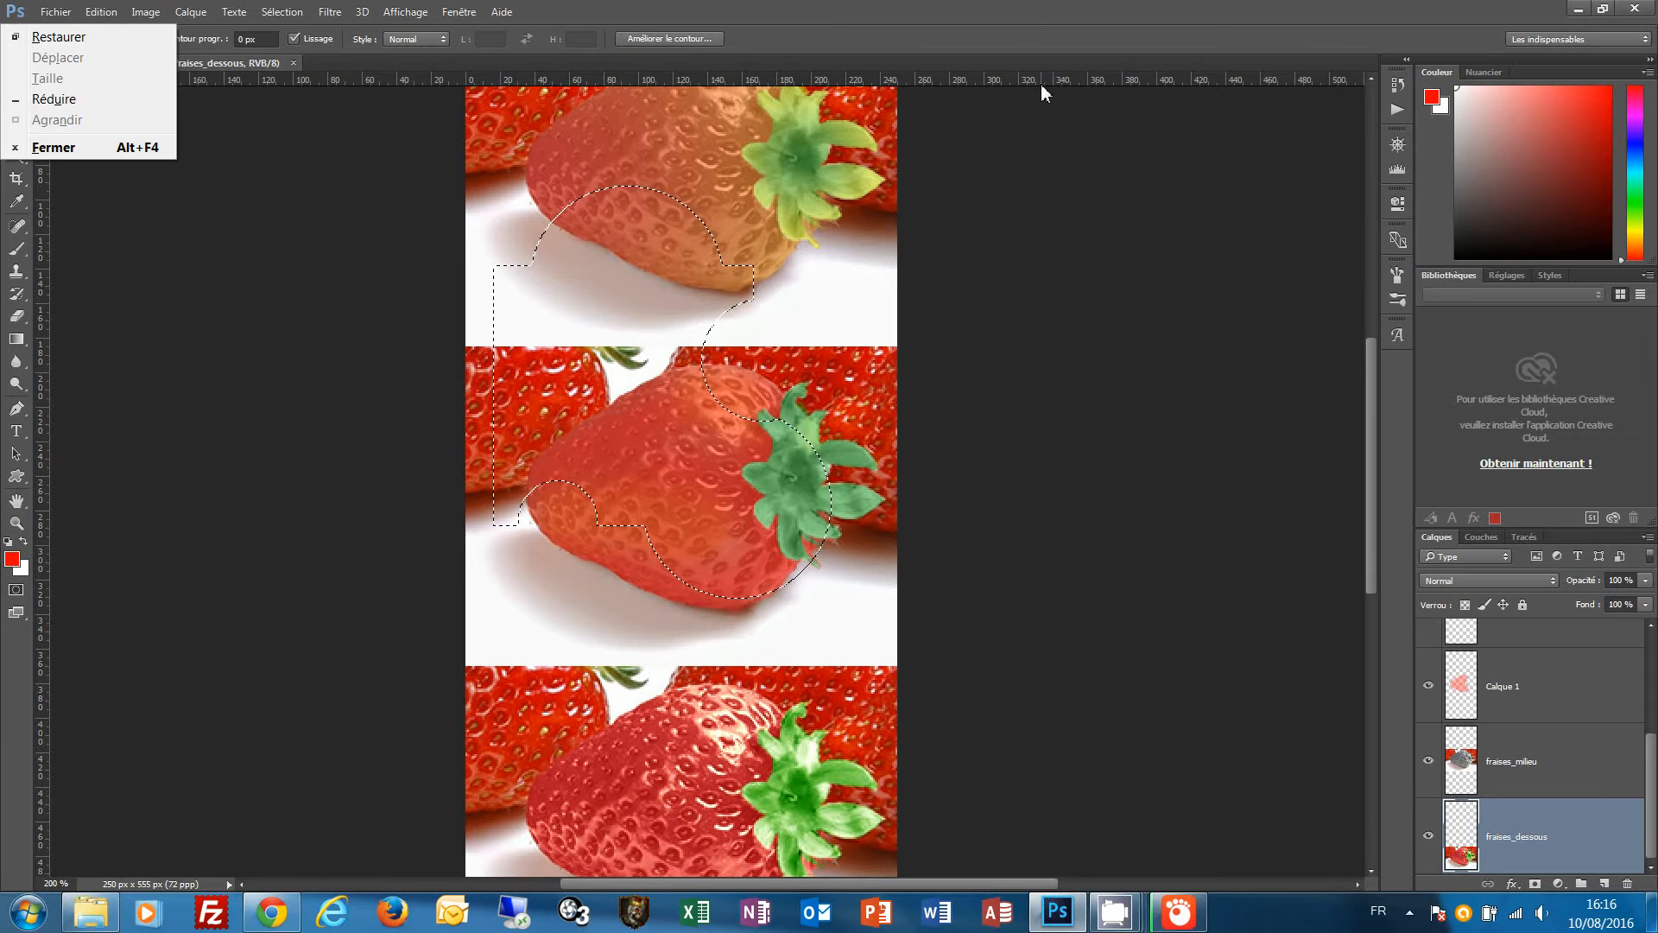
{"action": "key", "text": "Escape"}
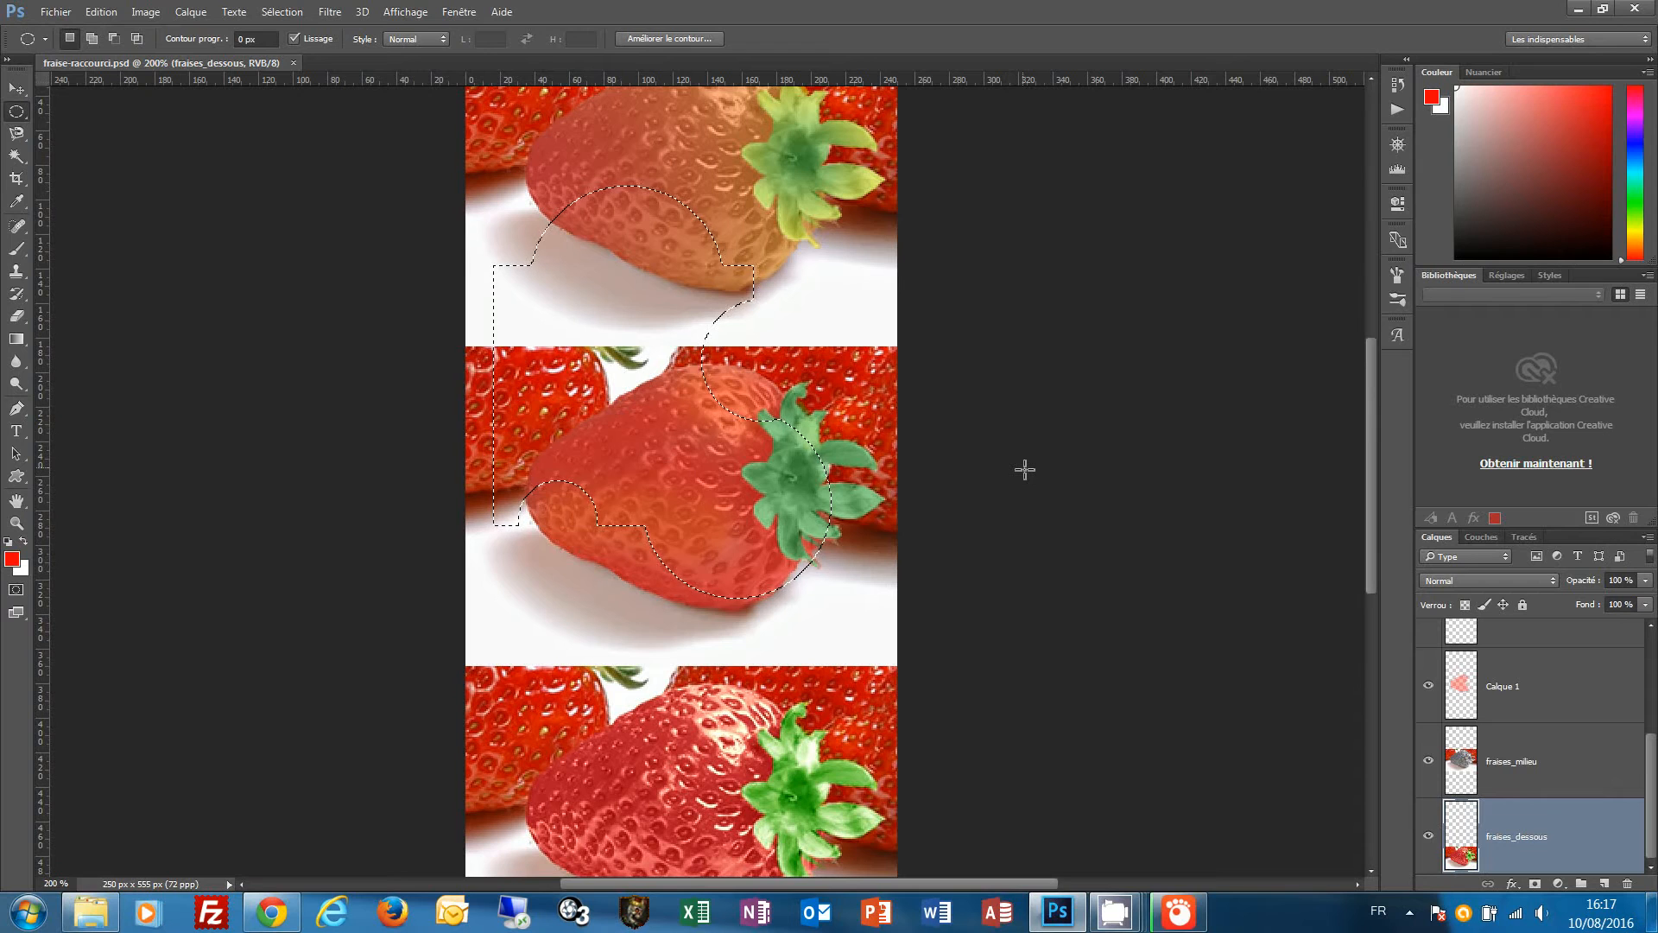
{"action": "key", "text": "ctrl+d"}
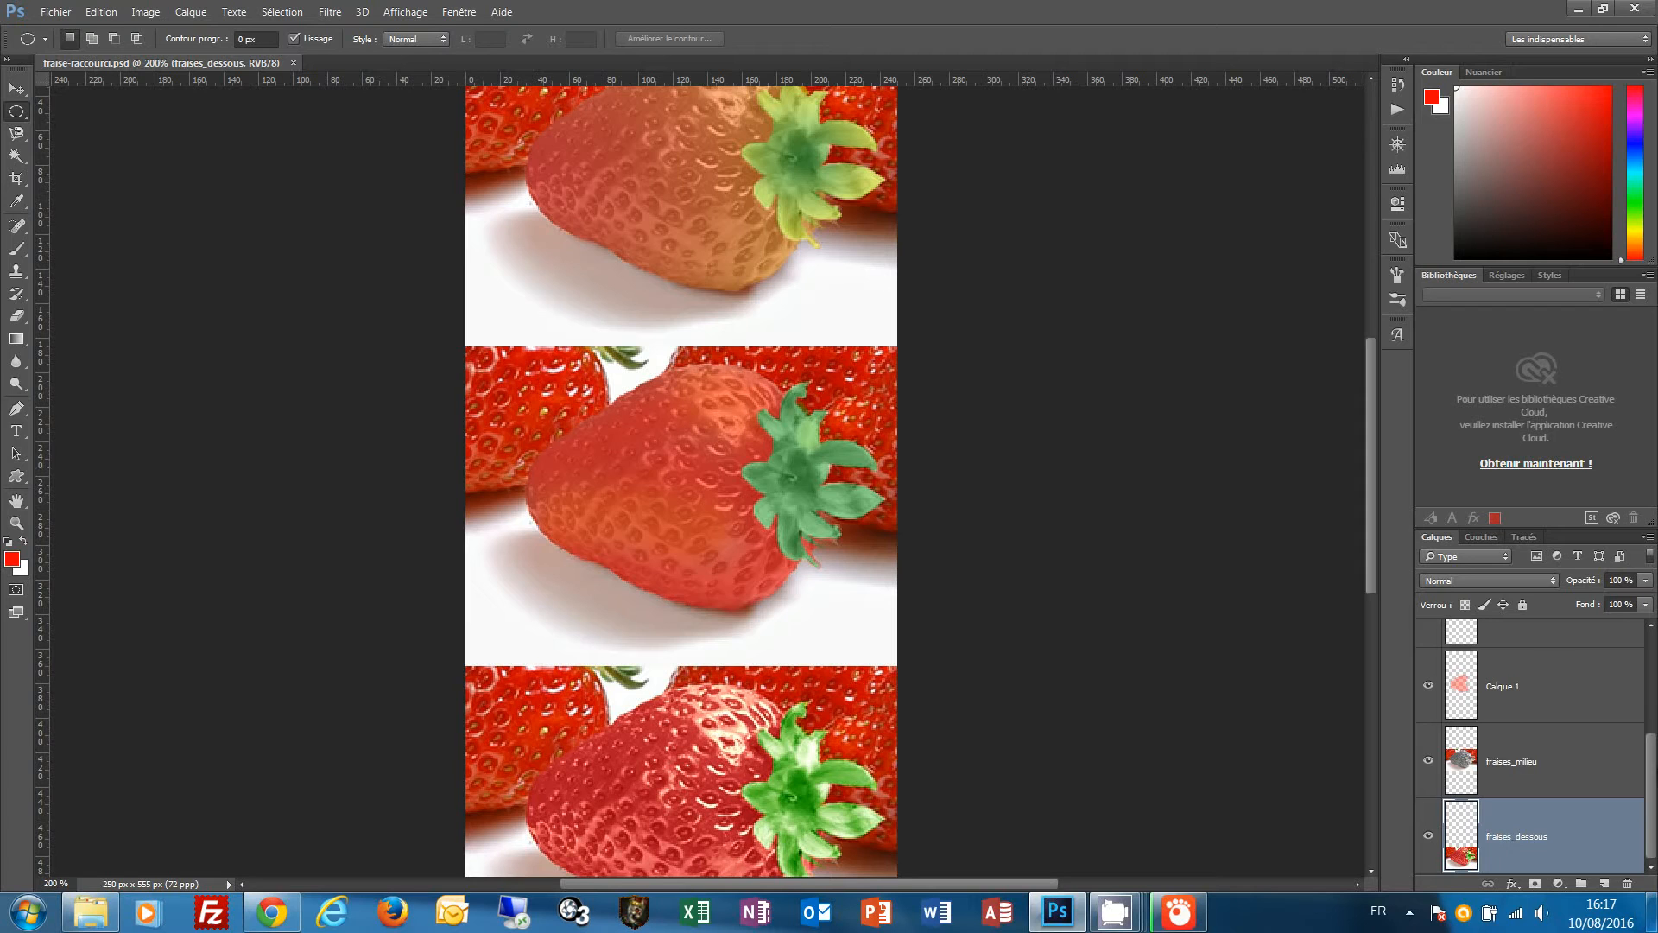
Toggle the visibility of layer Calque 1 to check its content, then load its pixels as a selection
{"action": "left_click_drag", "start_coordinate": [1651, 818], "coordinate": [1655, 765]}
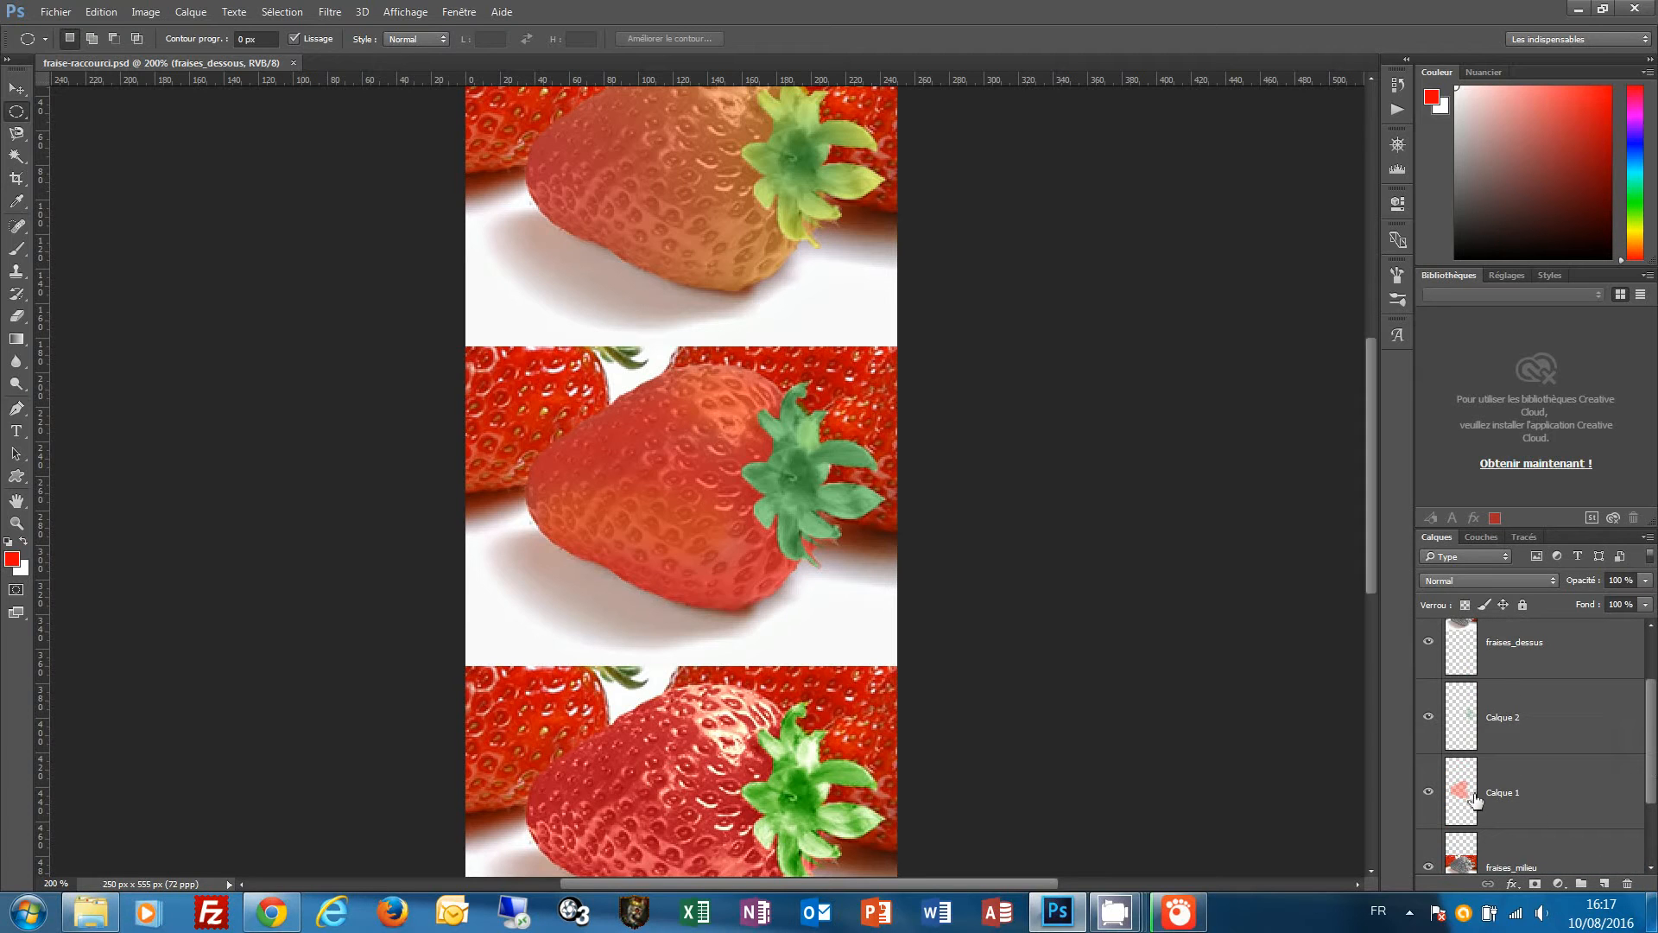
{"action": "left_click", "coordinate": [1430, 794]}
{"action": "left_click", "coordinate": [1430, 793]}
{"action": "left_click", "coordinate": [1430, 795]}
{"action": "left_click", "coordinate": [1430, 793]}
{"action": "left_click", "coordinate": [1462, 794], "text": "ctrl"}
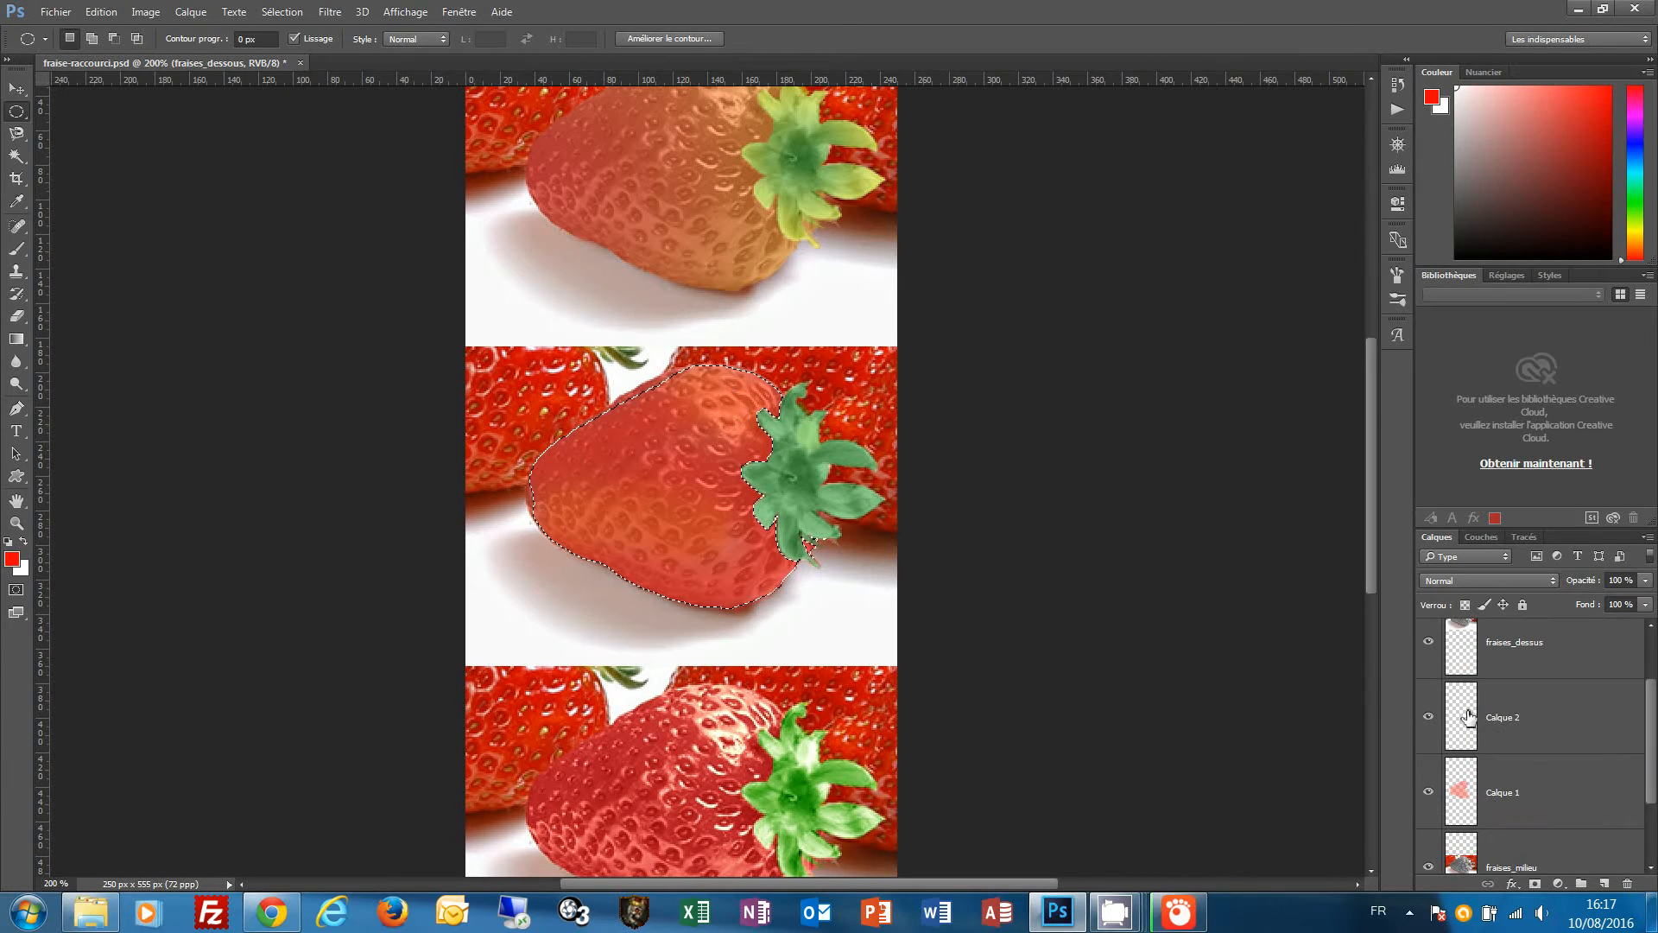
Toggle the visibility of layer Calque 2 to check its content, load its pixels as a selection, and deselect
{"action": "left_click", "coordinate": [1429, 717]}
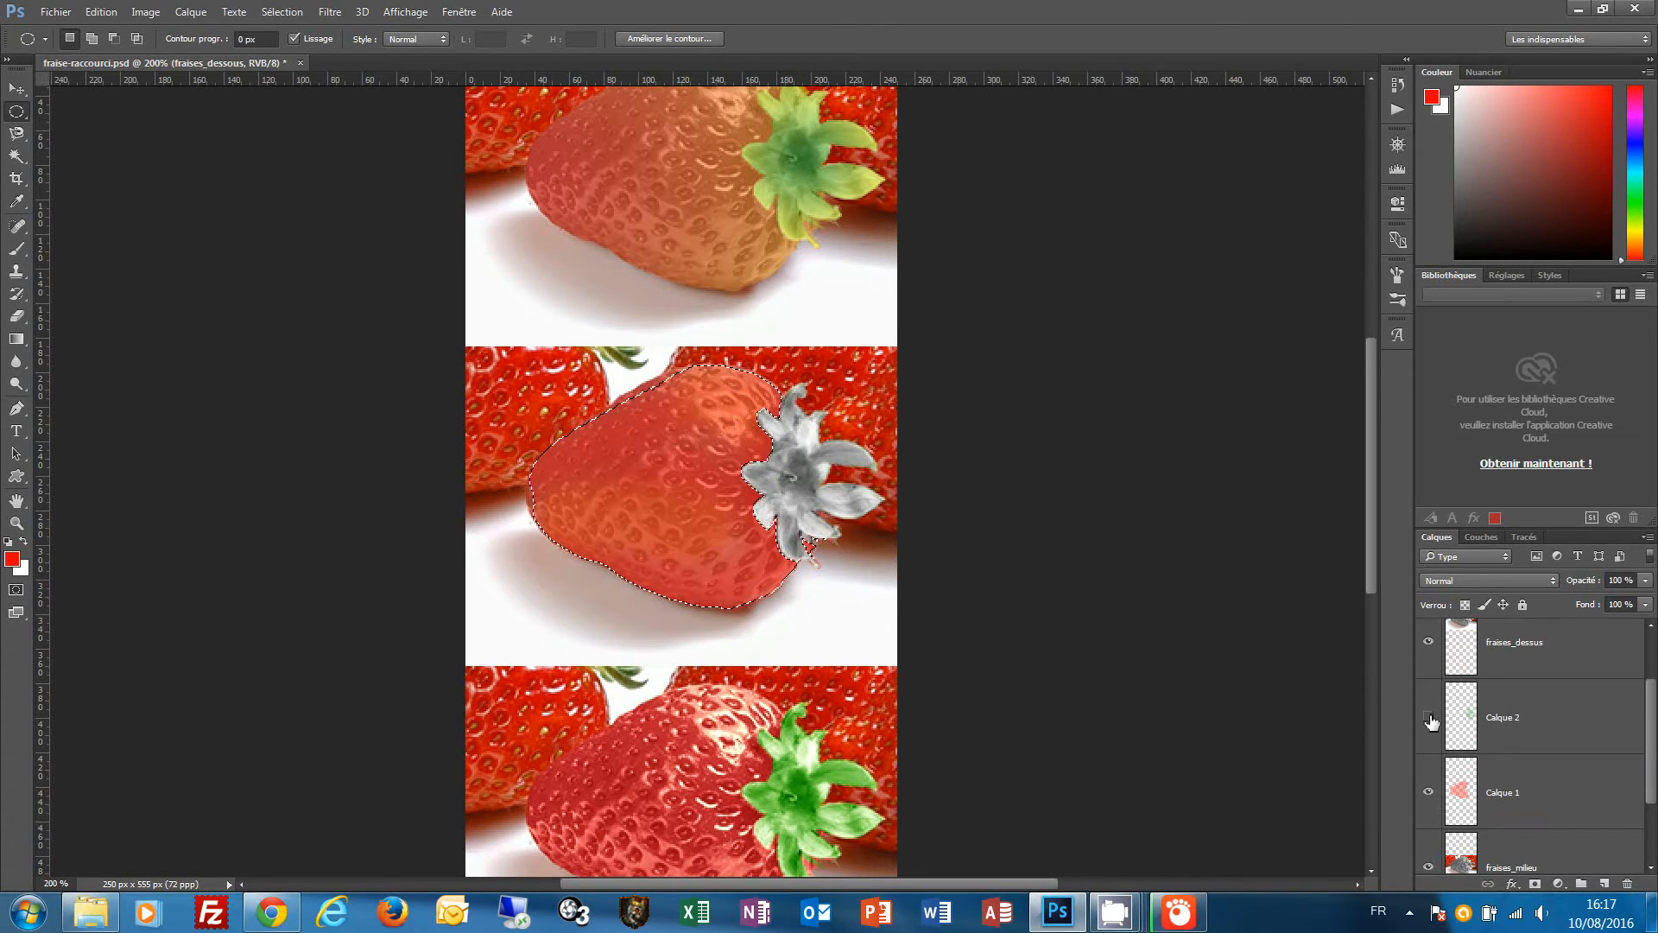
{"action": "left_click", "coordinate": [1430, 717]}
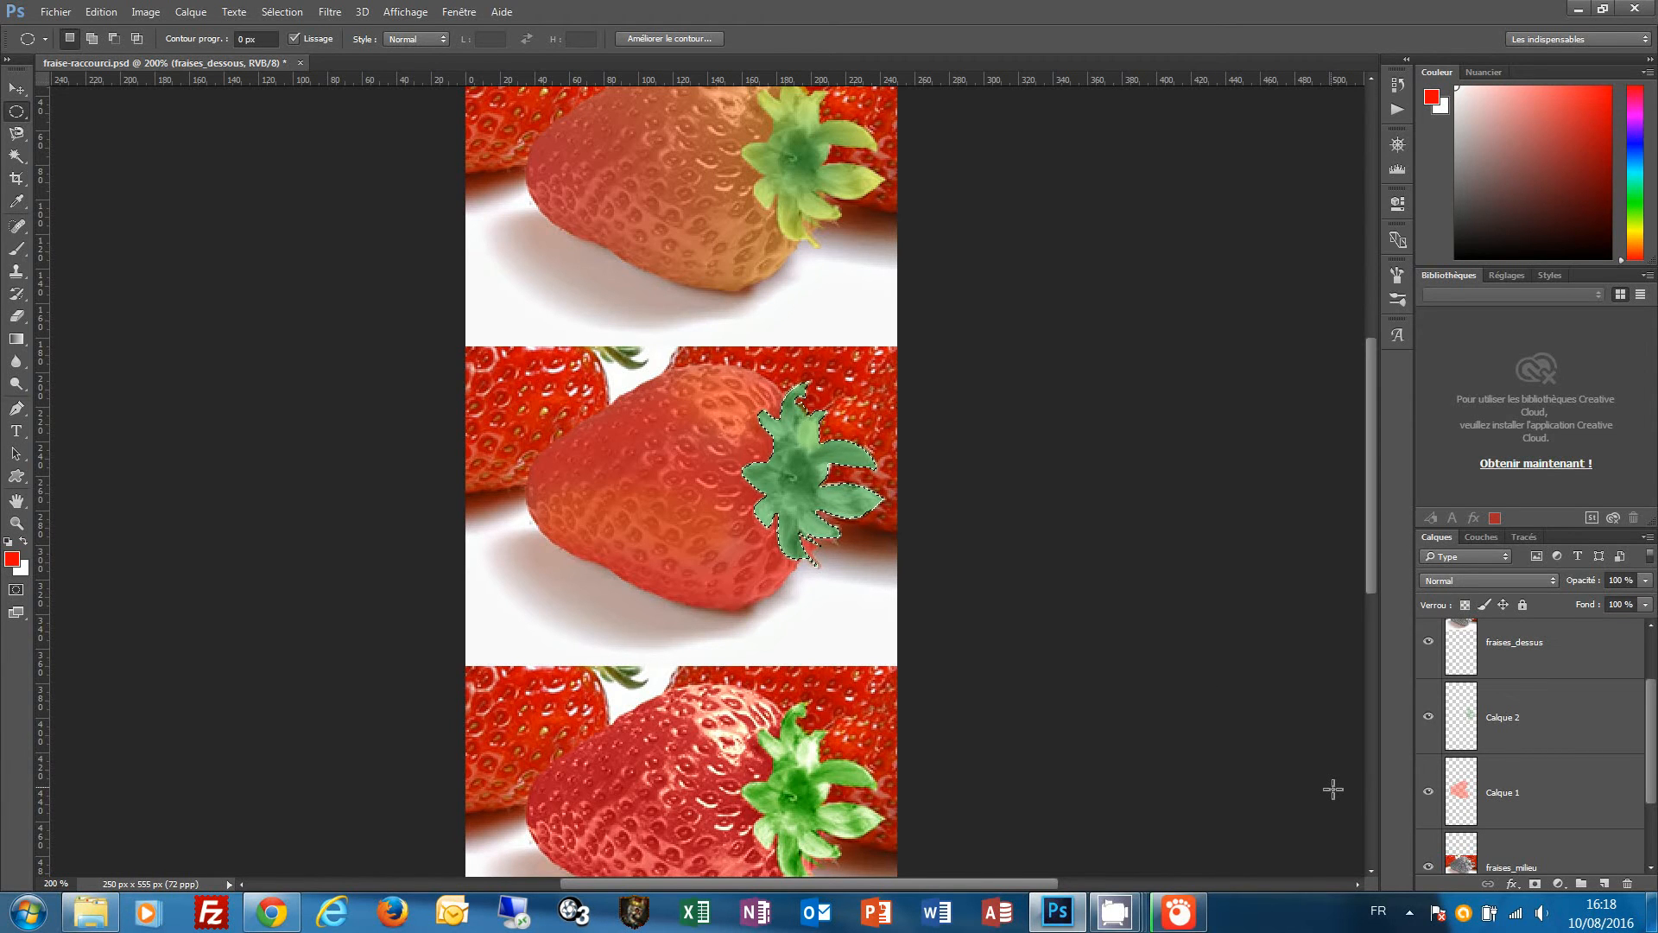
{"action": "key", "text": "ctrl+d"}
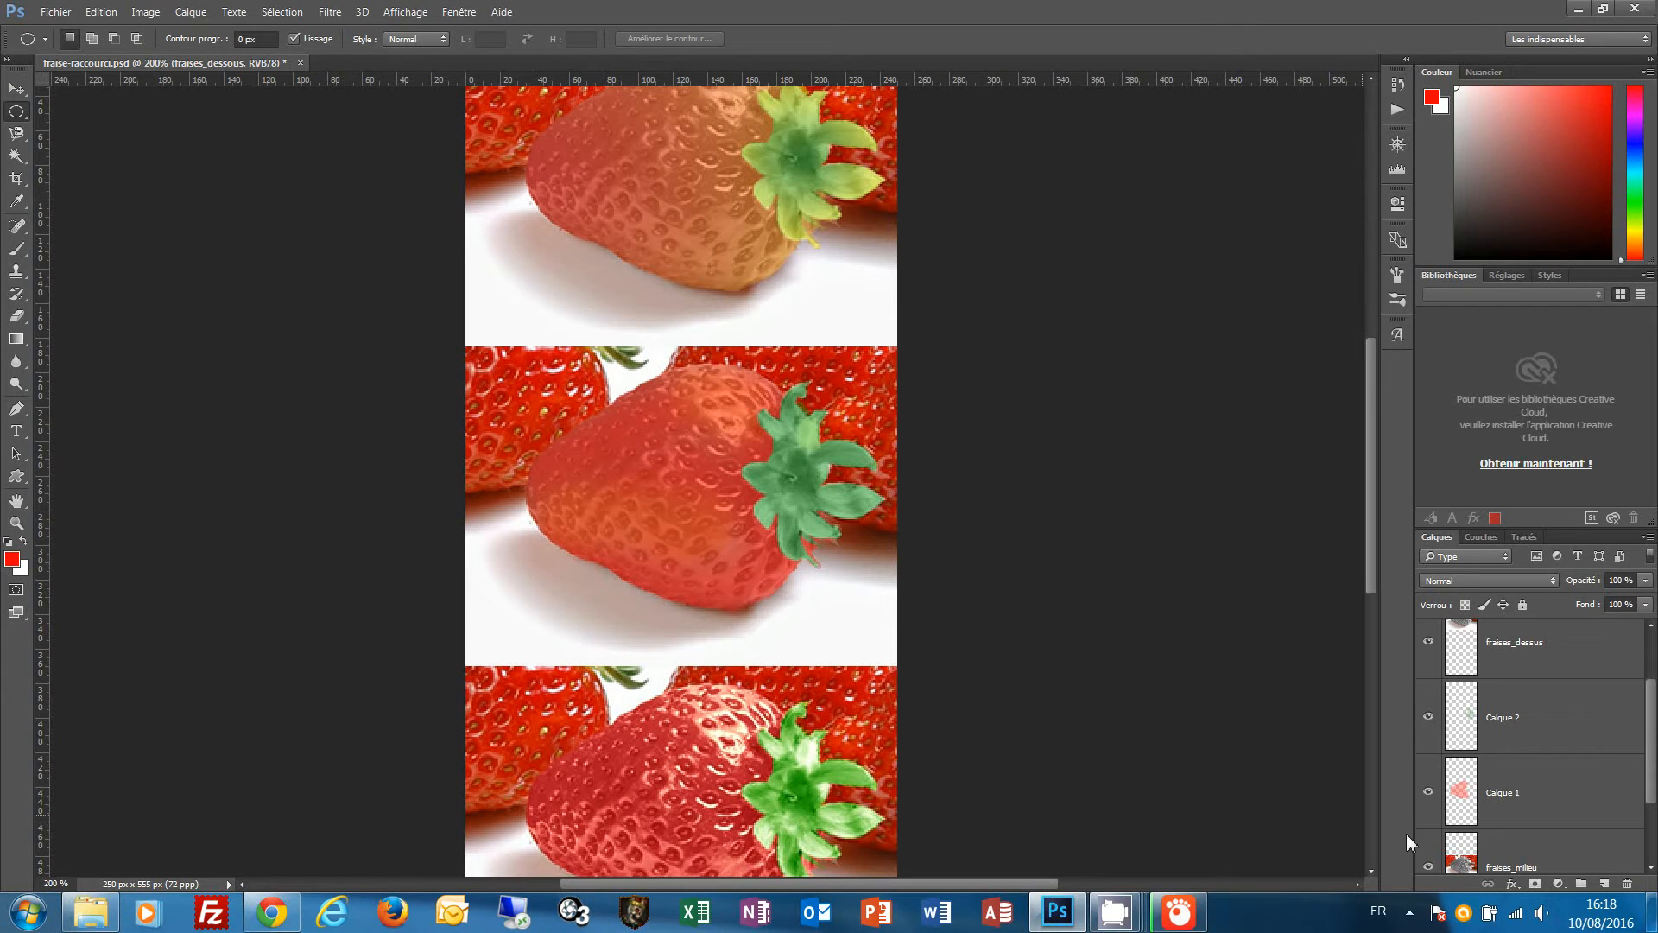
Load the pixels of layer Calque 1 as a selection and add the pixels of Calque 2 to it
{"action": "left_click_drag", "start_coordinate": [1510, 799], "coordinate": [1466, 808]}
{"action": "left_click", "coordinate": [1466, 808], "text": "ctrl"}
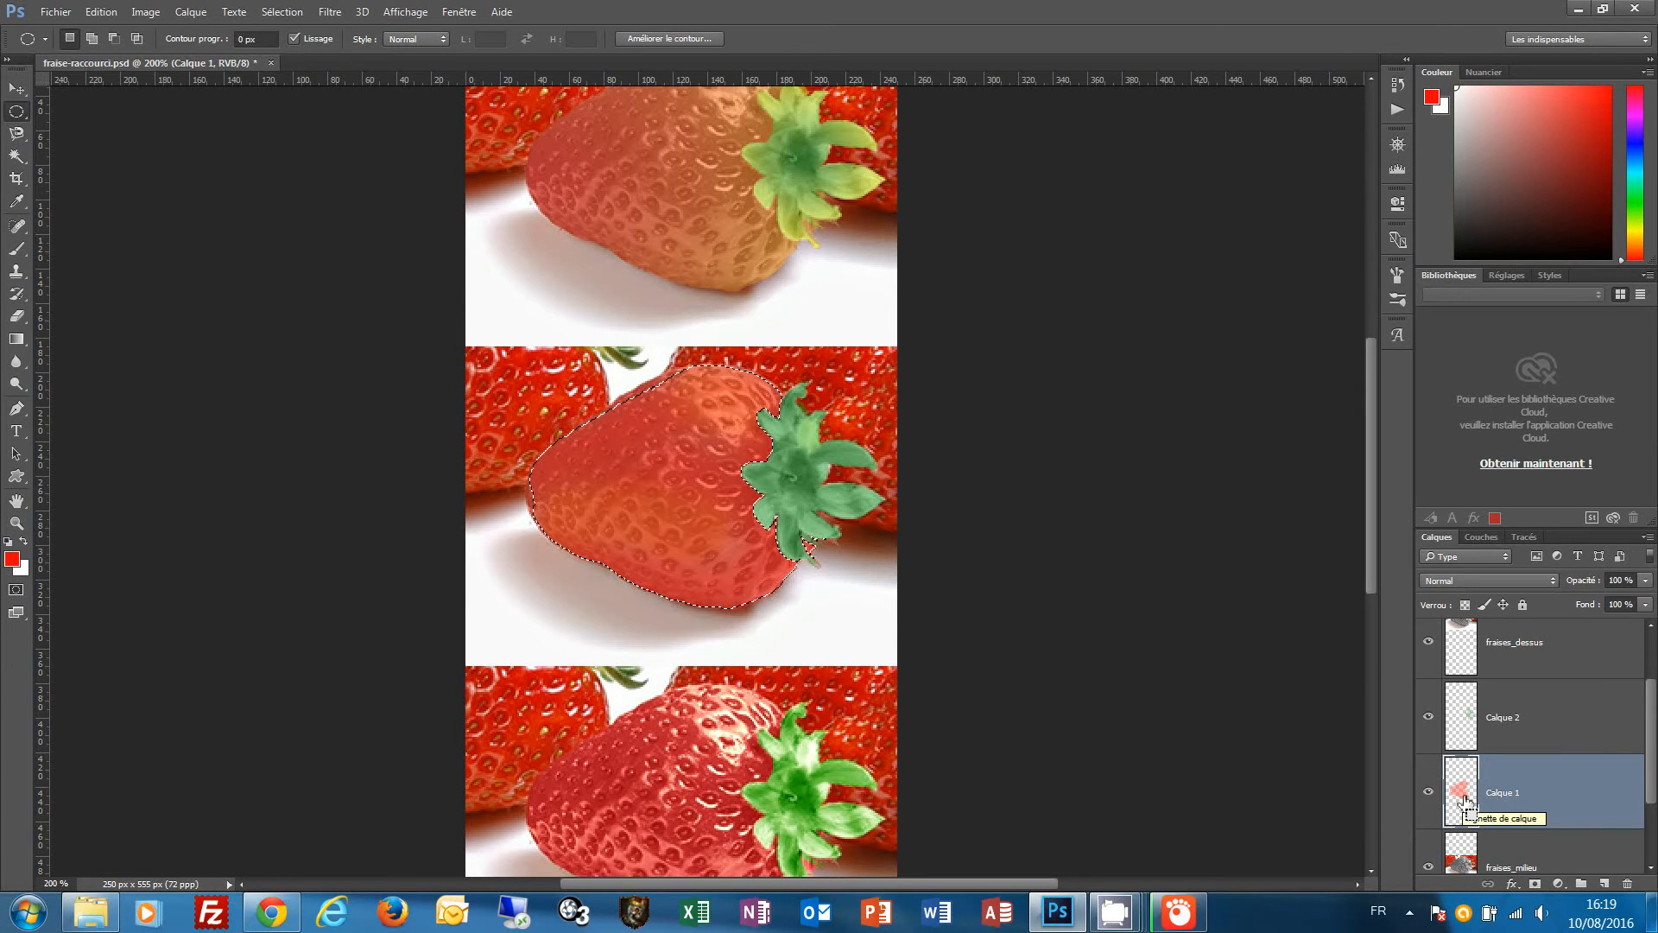
{"action": "left_click", "coordinate": [1469, 736], "text": "ctrl+shift"}
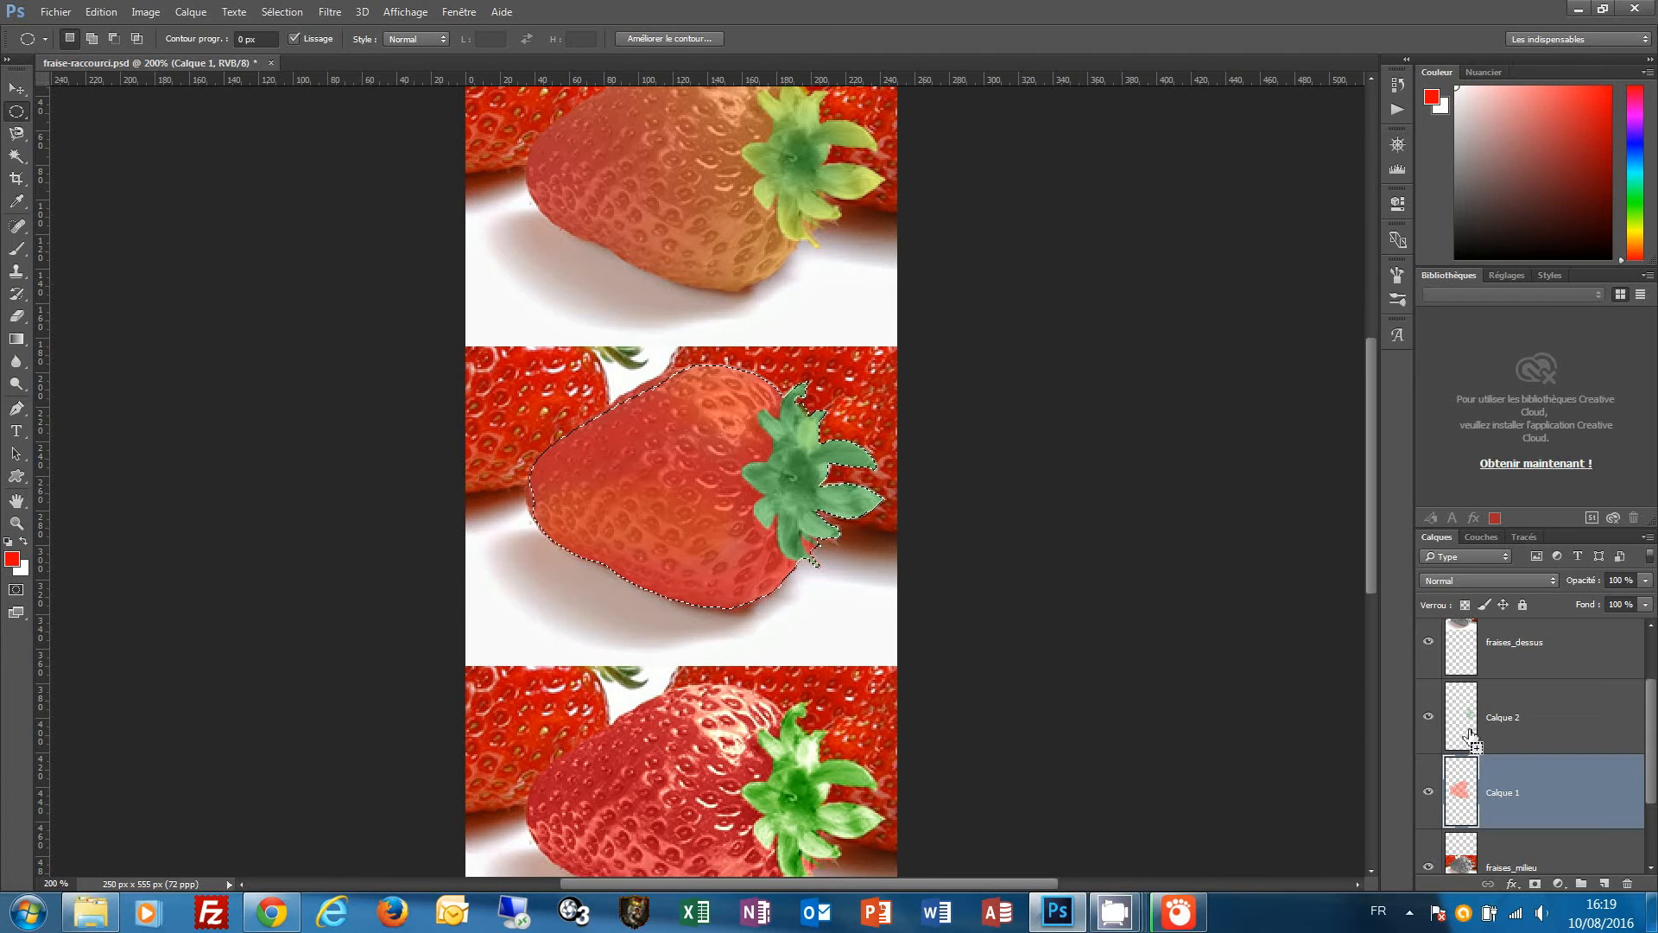
Merge all visible layers into one and look up the merge-visible command among the layer options
{"action": "key", "text": "ctrl+shift+e"}
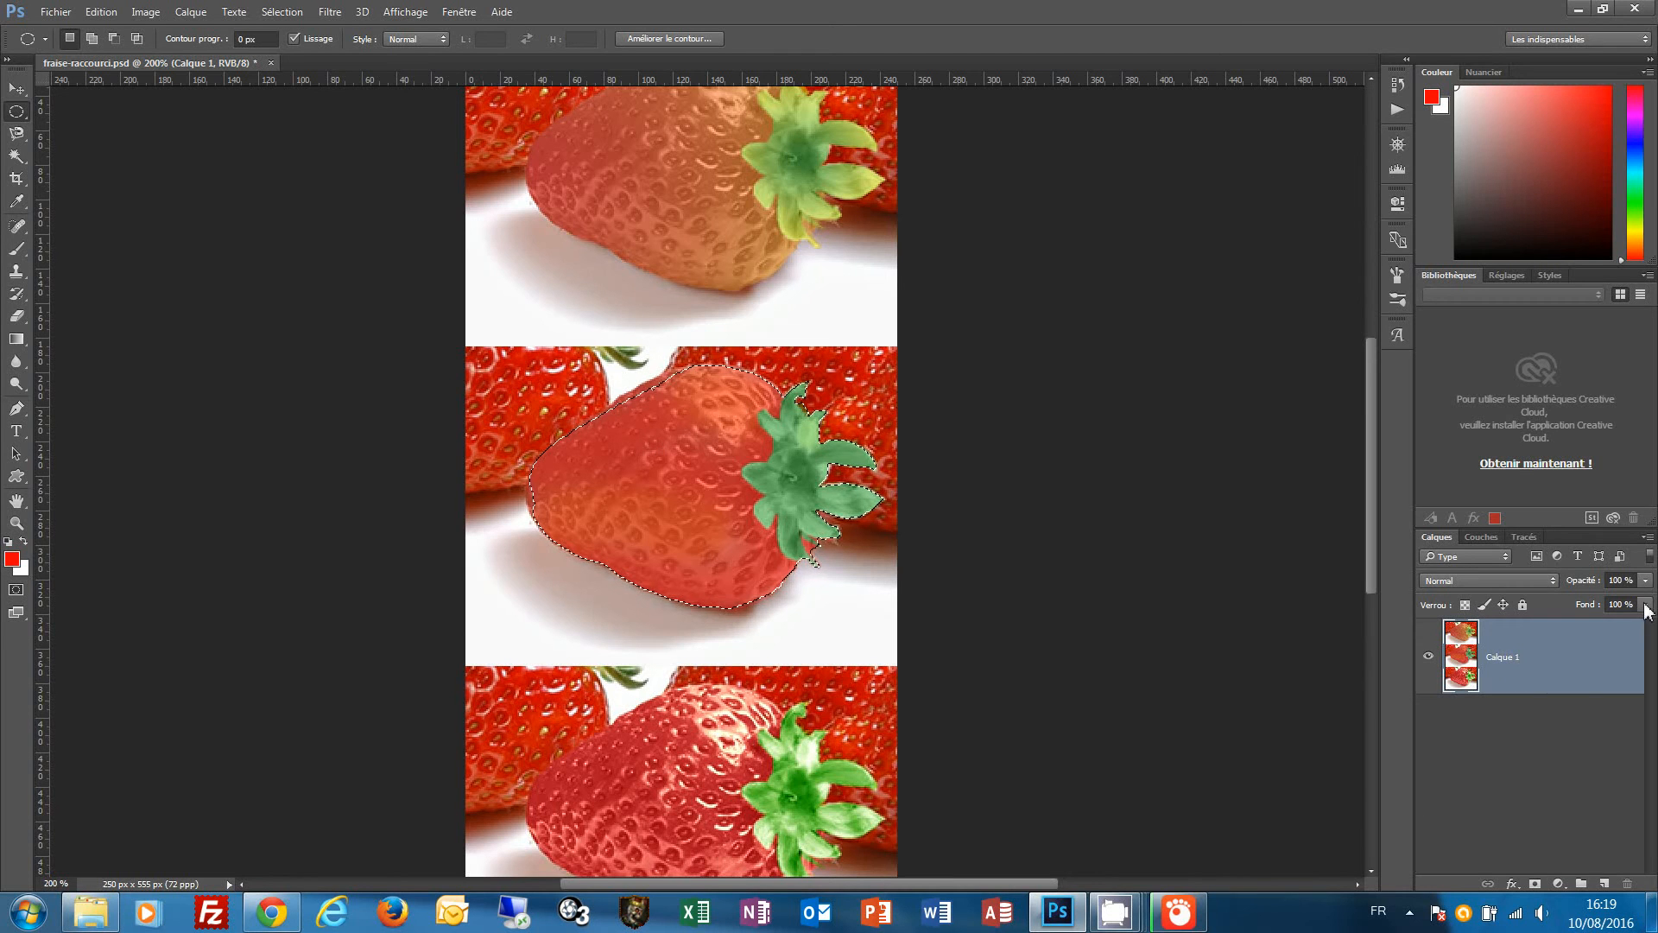
{"action": "left_click", "coordinate": [1650, 538]}
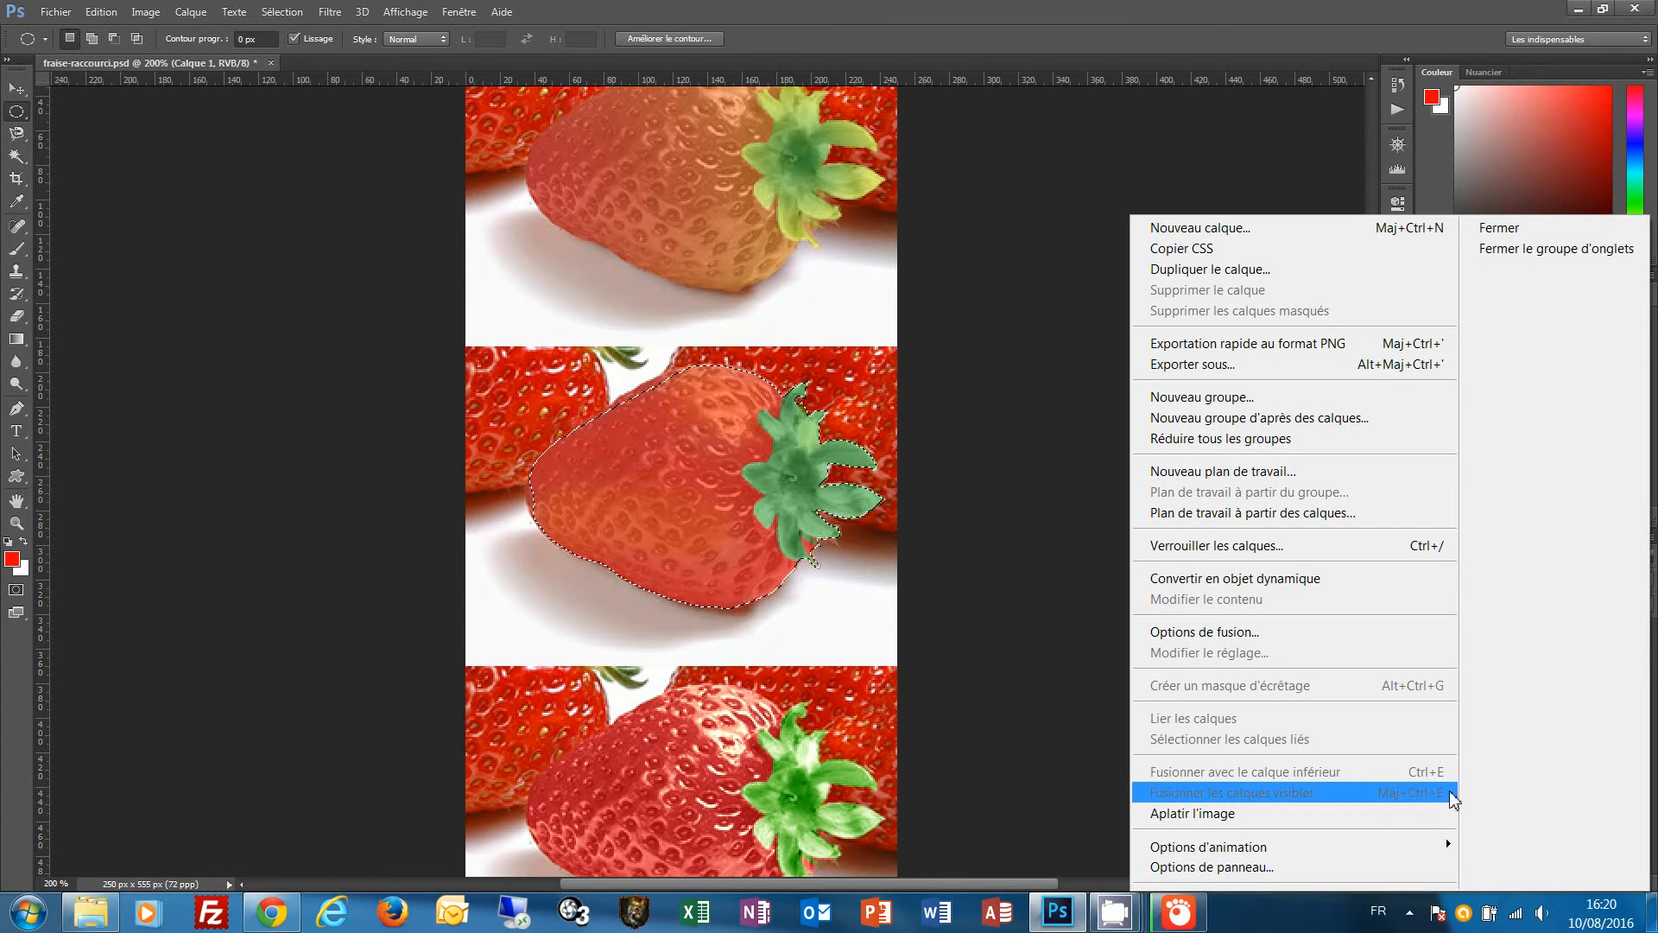
{"action": "left_click", "coordinate": [1165, 7]}
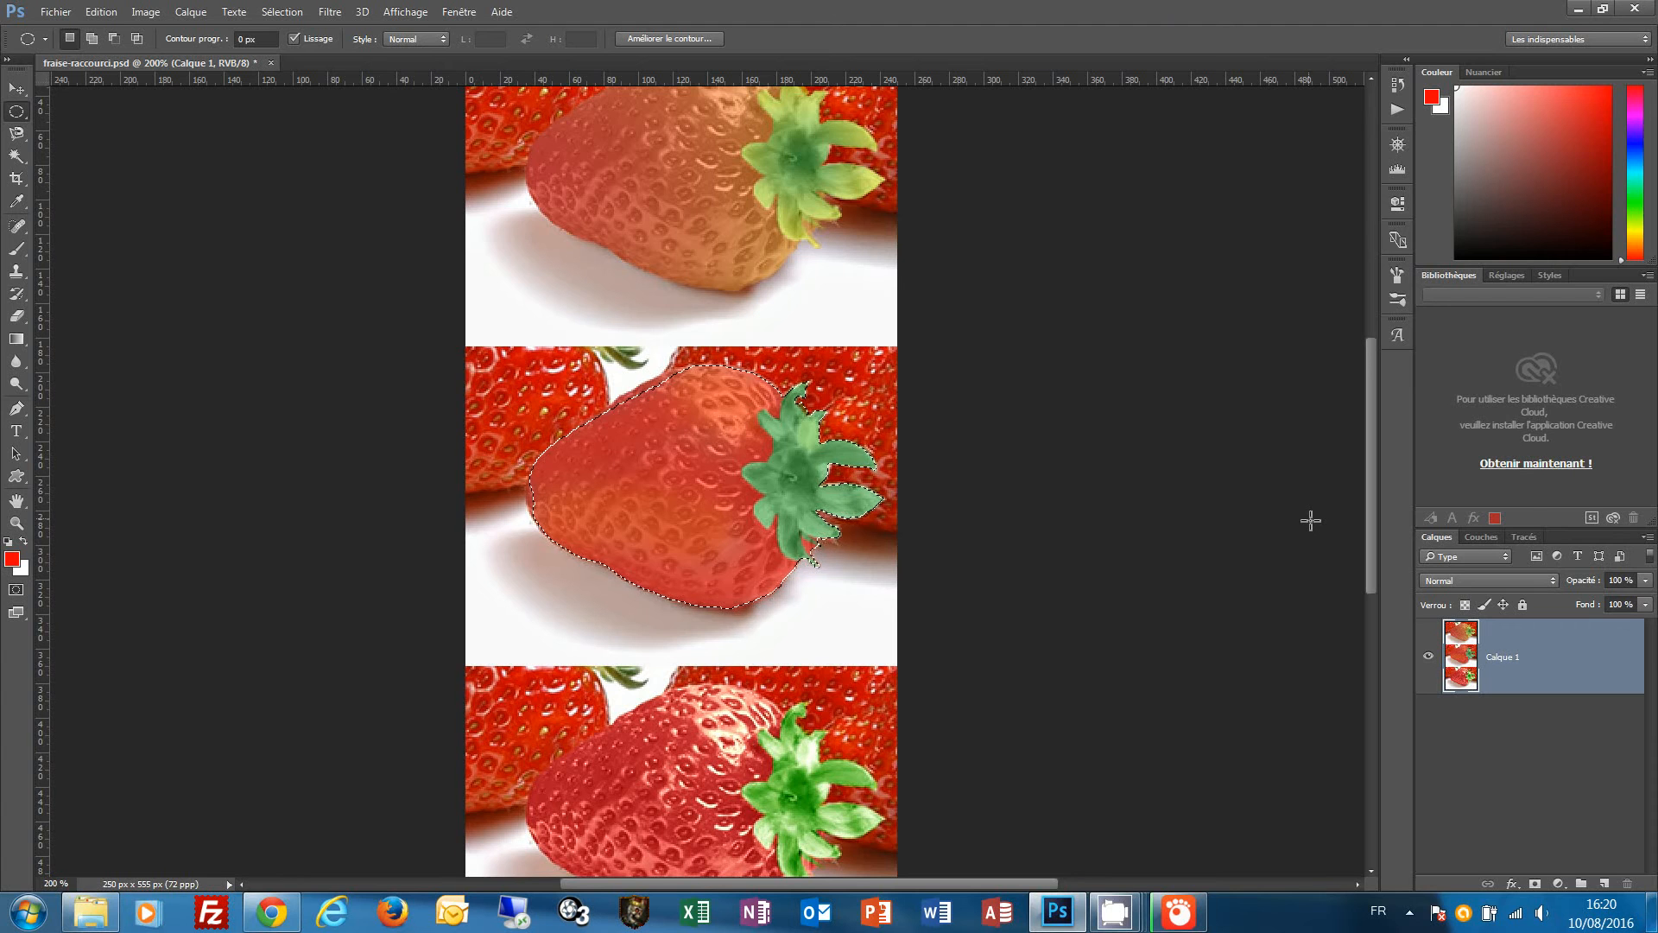
Invert the selection and apply a Gaussian Blur with a 2.0 pixel radius to everything outside the middle strawberry
{"action": "key", "text": "ctrl+shift+i"}
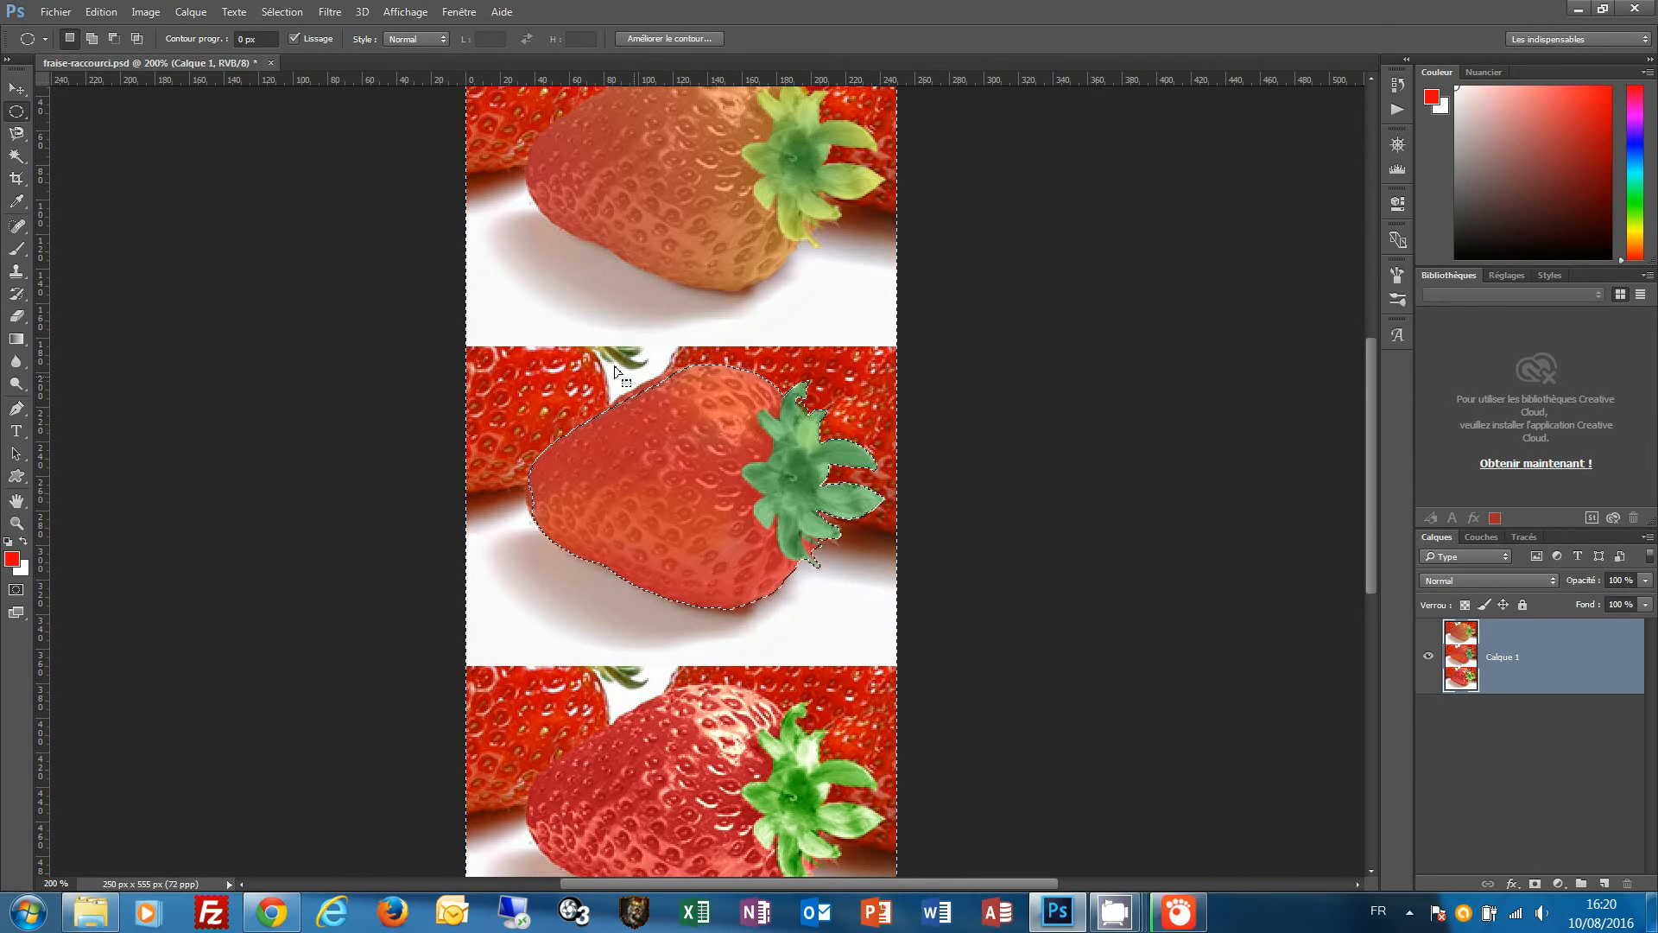
{"action": "left_click", "coordinate": [274, 13]}
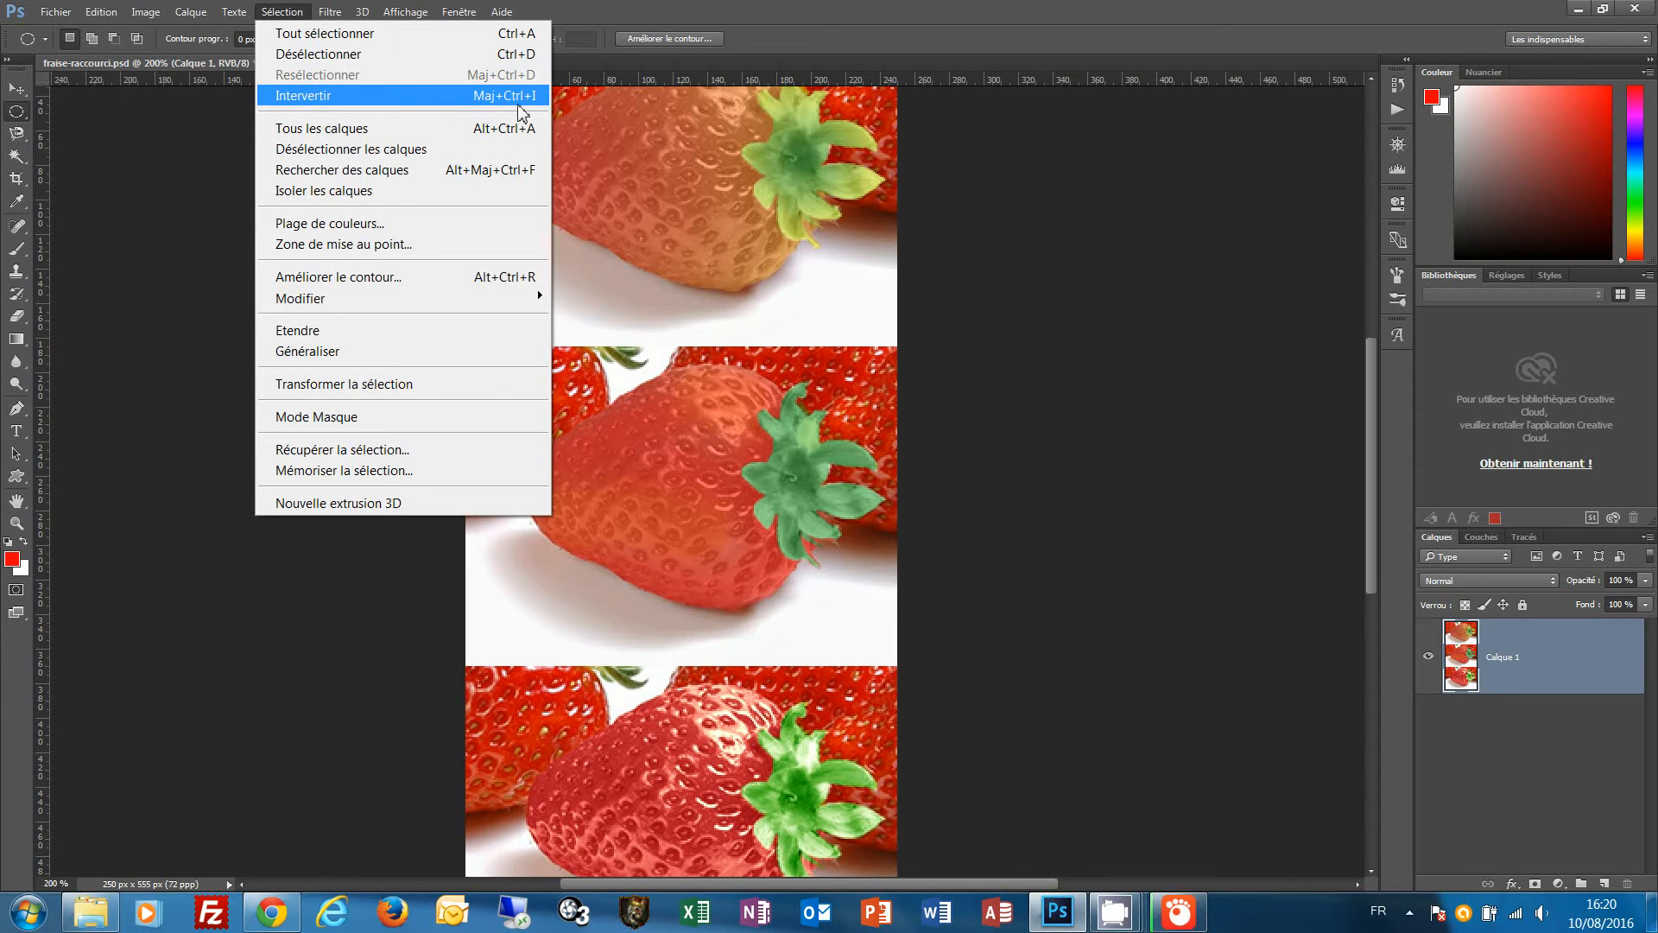
{"action": "left_click", "coordinate": [950, 2]}
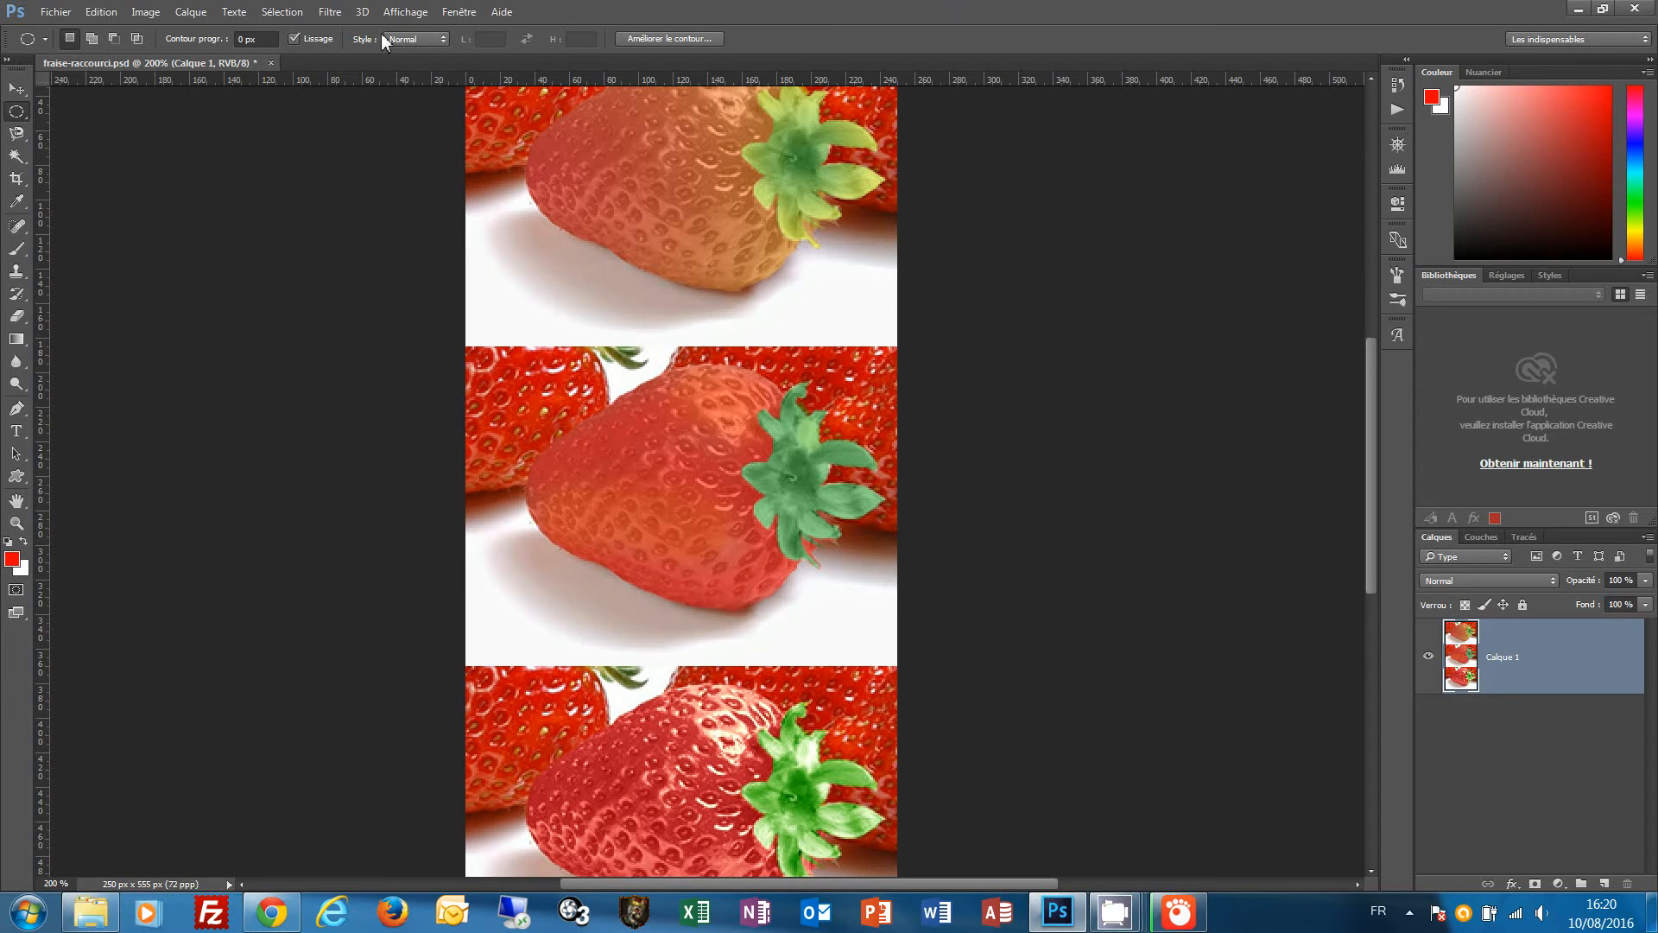
{"action": "left_click", "coordinate": [332, 13]}
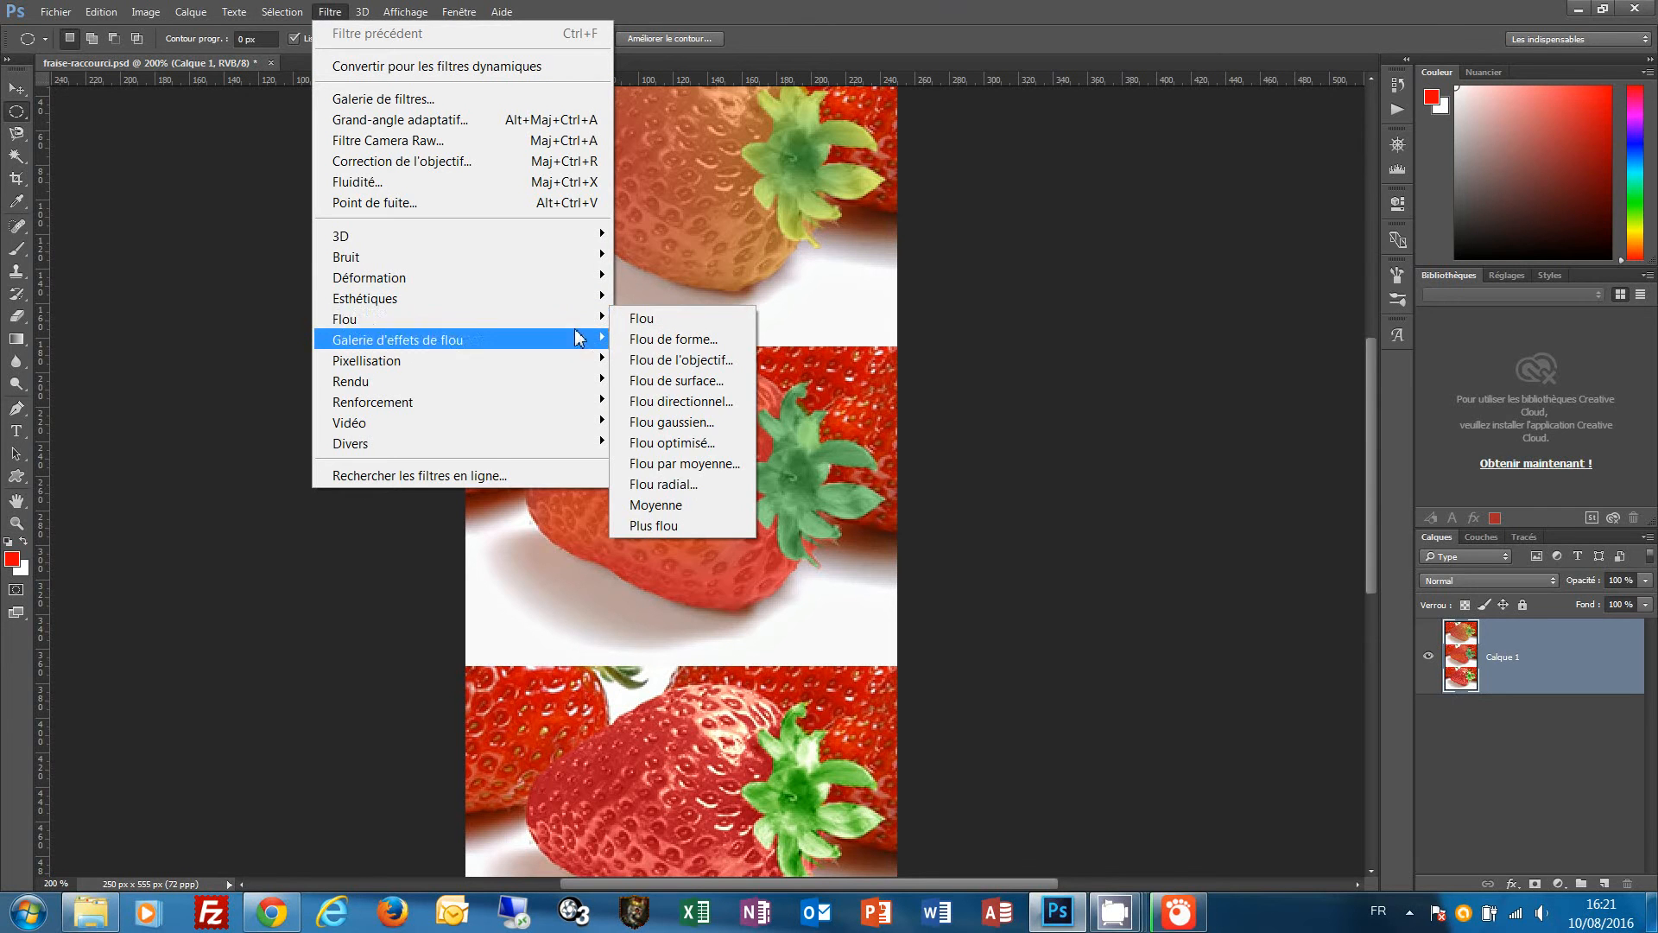
{"action": "left_click", "coordinate": [683, 421]}
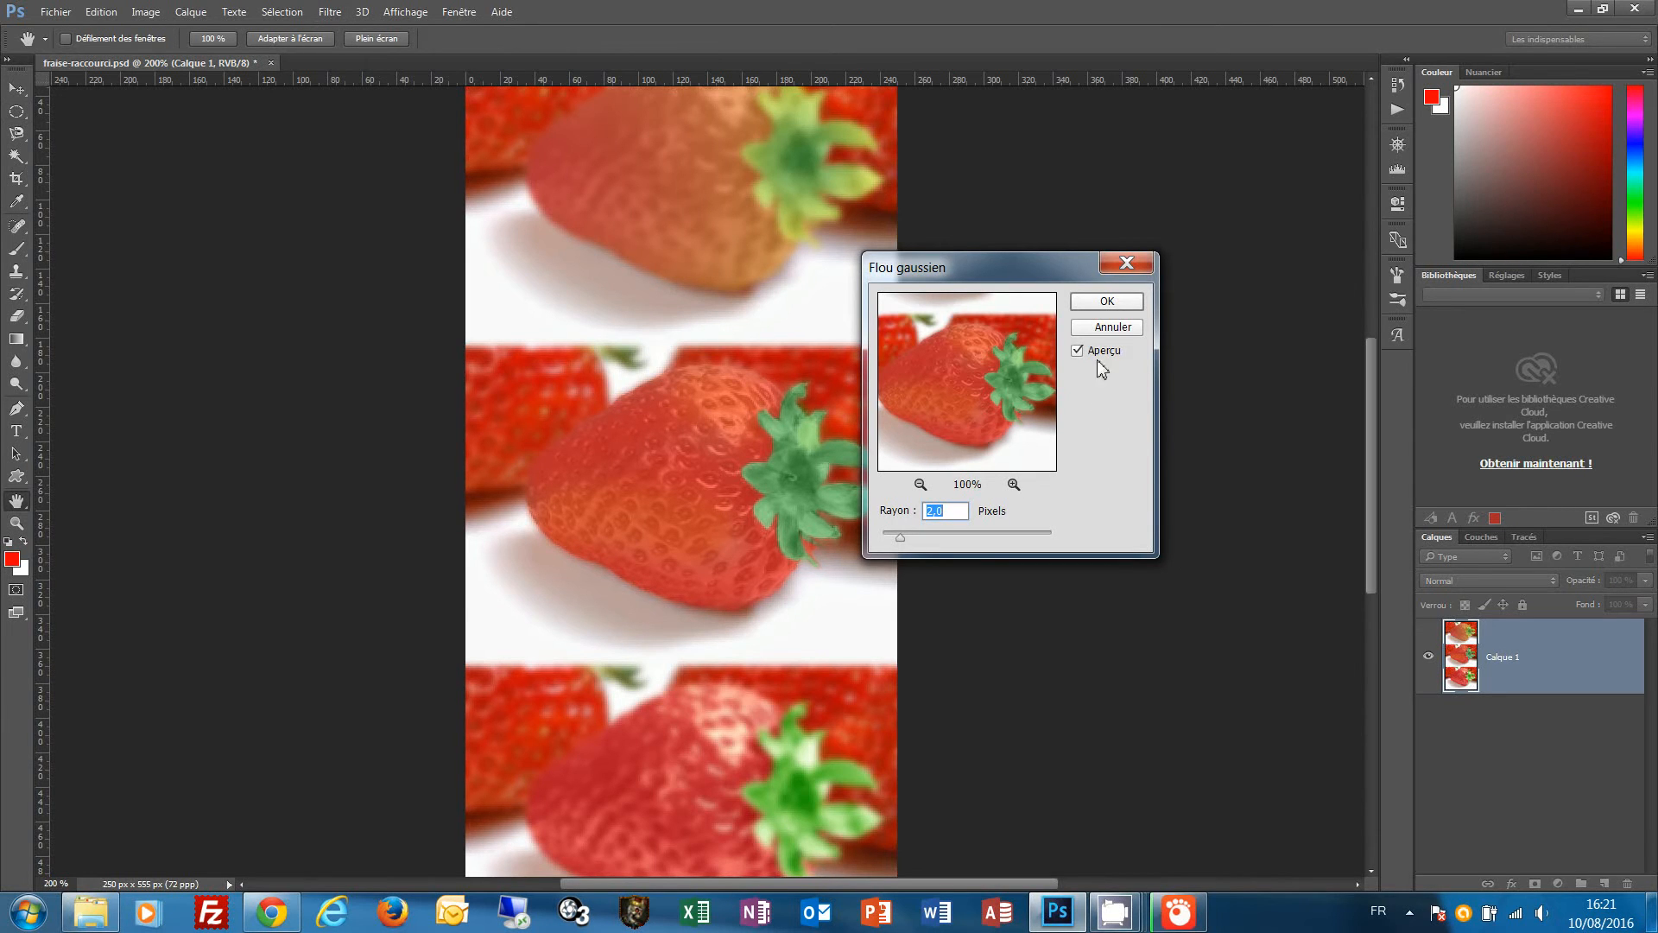
{"action": "left_click", "coordinate": [1108, 303]}
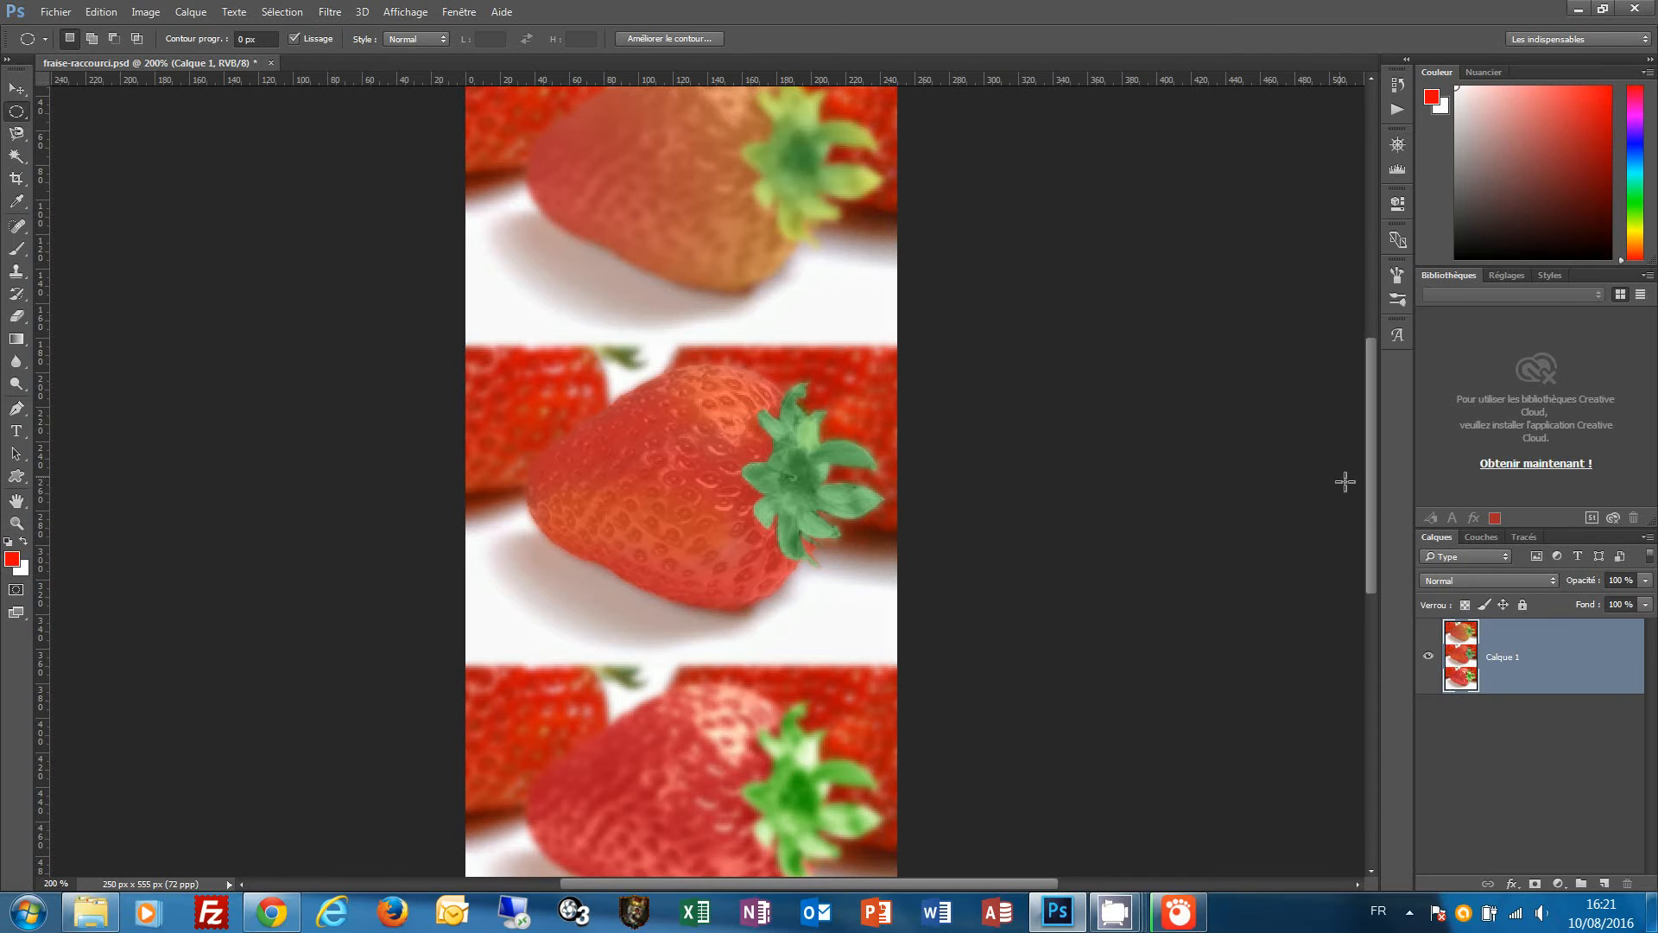
Reapply the last Gaussian Blur to the area around the middle strawberry and deselect
{"action": "mouse_move", "coordinate": [1370, 494]}
{"action": "left_mouse_down"}
{"action": "mouse_move", "coordinate": [1365, 444]}
{"action": "mouse_move", "coordinate": [1361, 490]}
{"action": "left_mouse_up"}
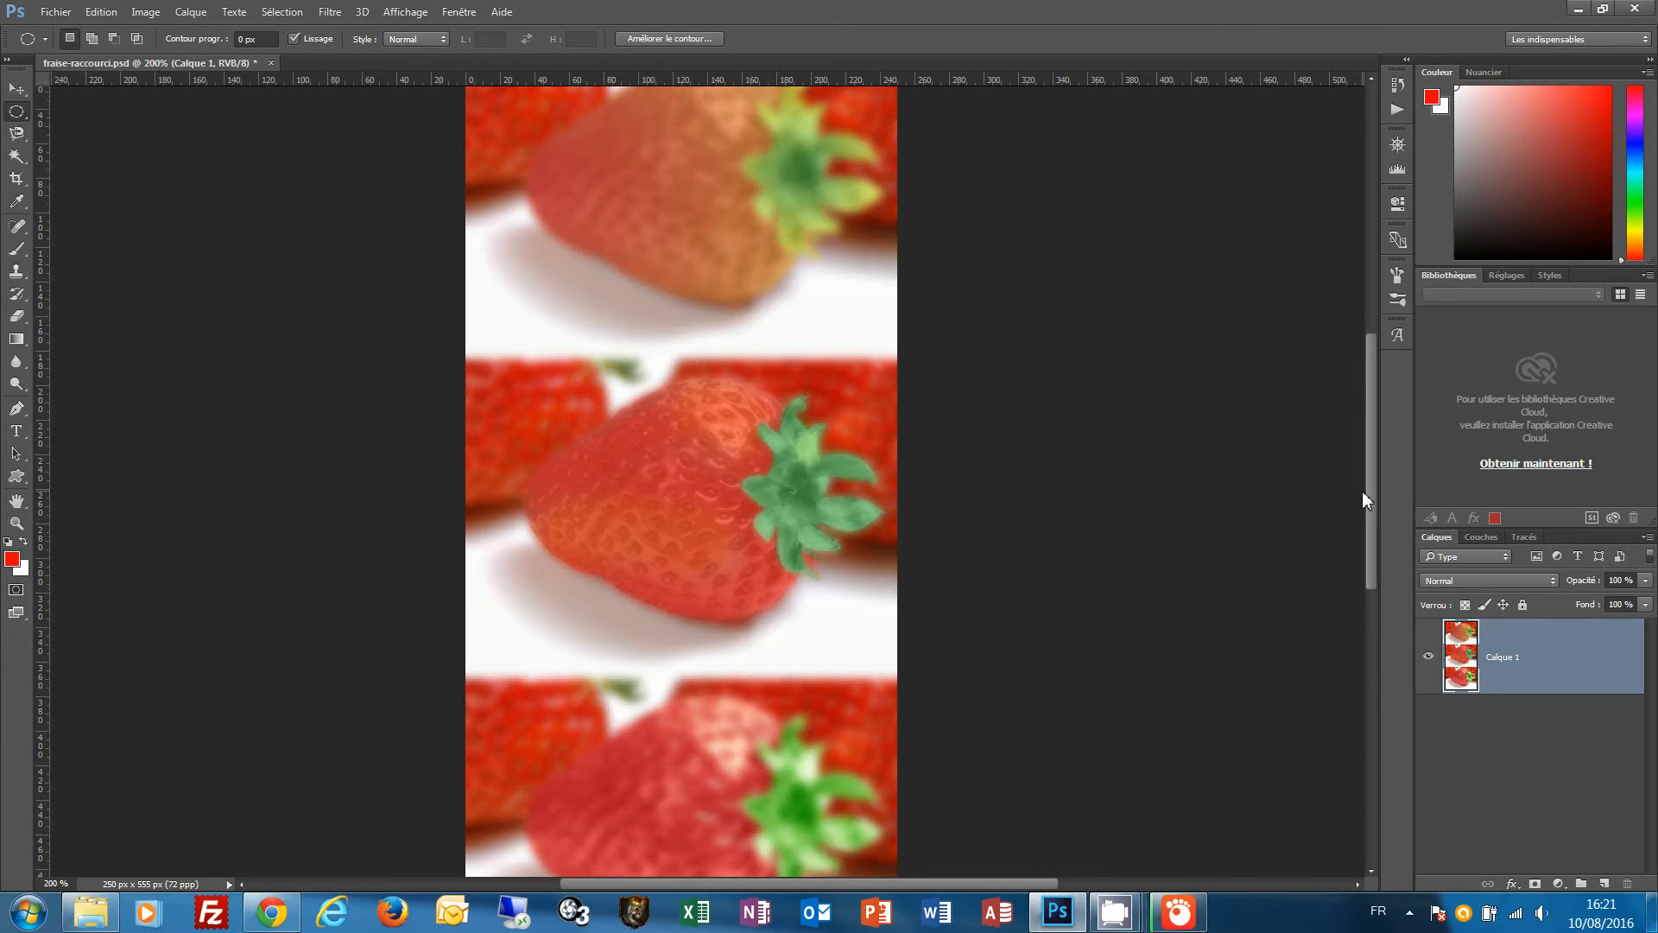
{"action": "left_click_drag", "start_coordinate": [1373, 492], "coordinate": [1377, 477]}
{"action": "key", "text": "ctrl+d"}
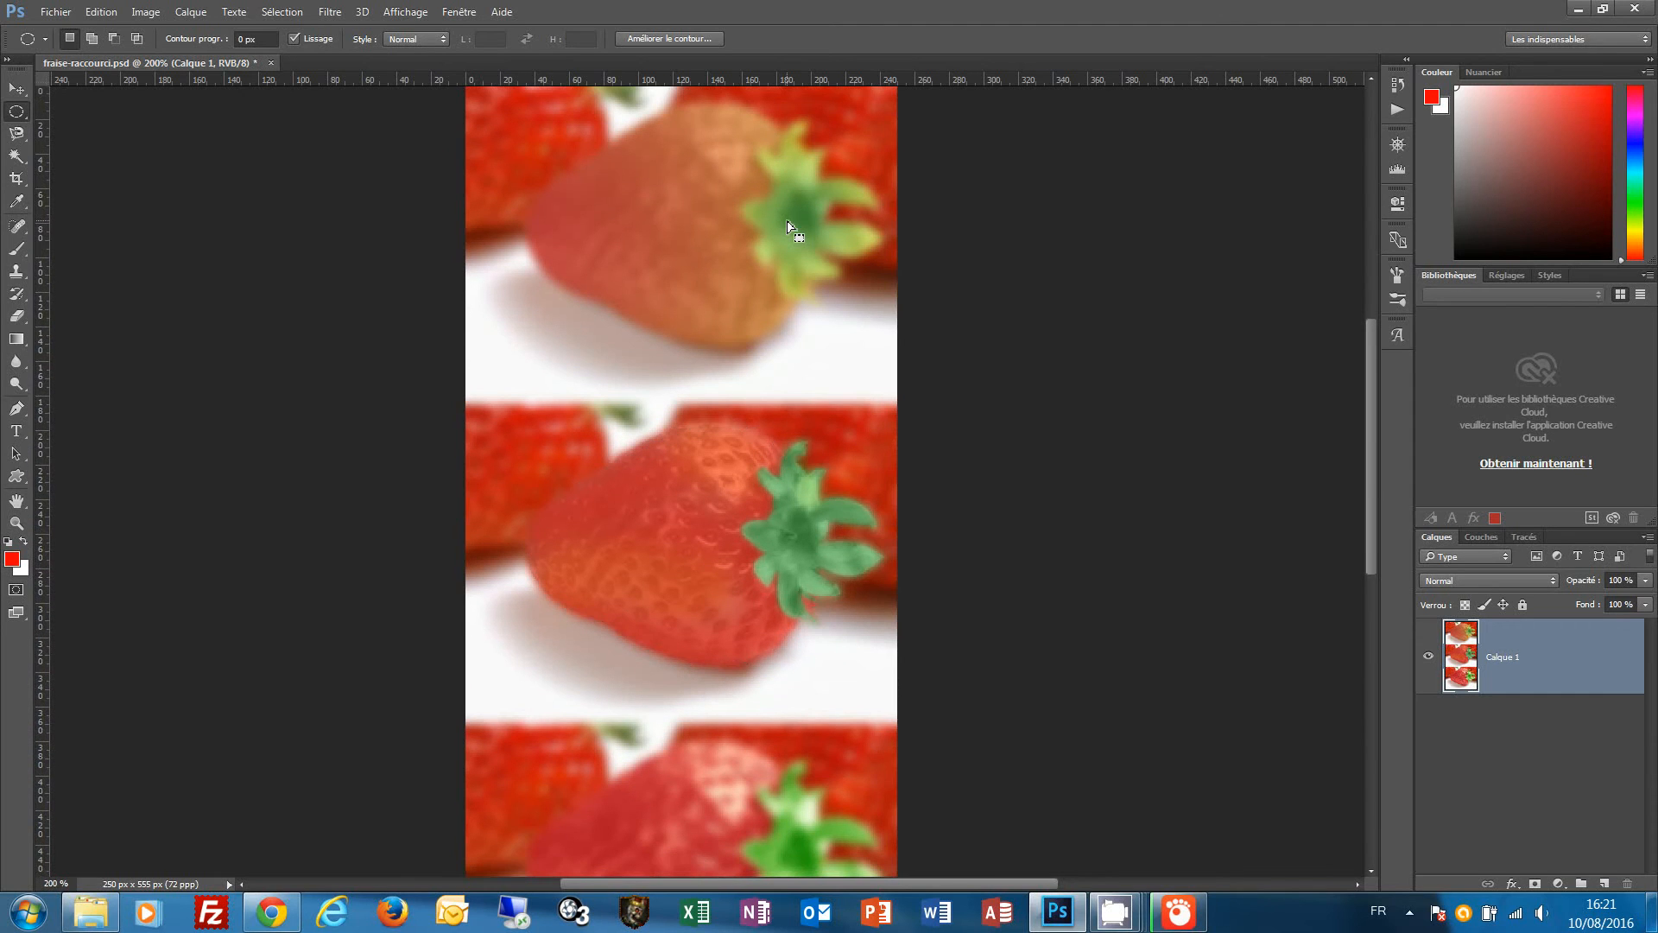
{"action": "left_click", "coordinate": [330, 11]}
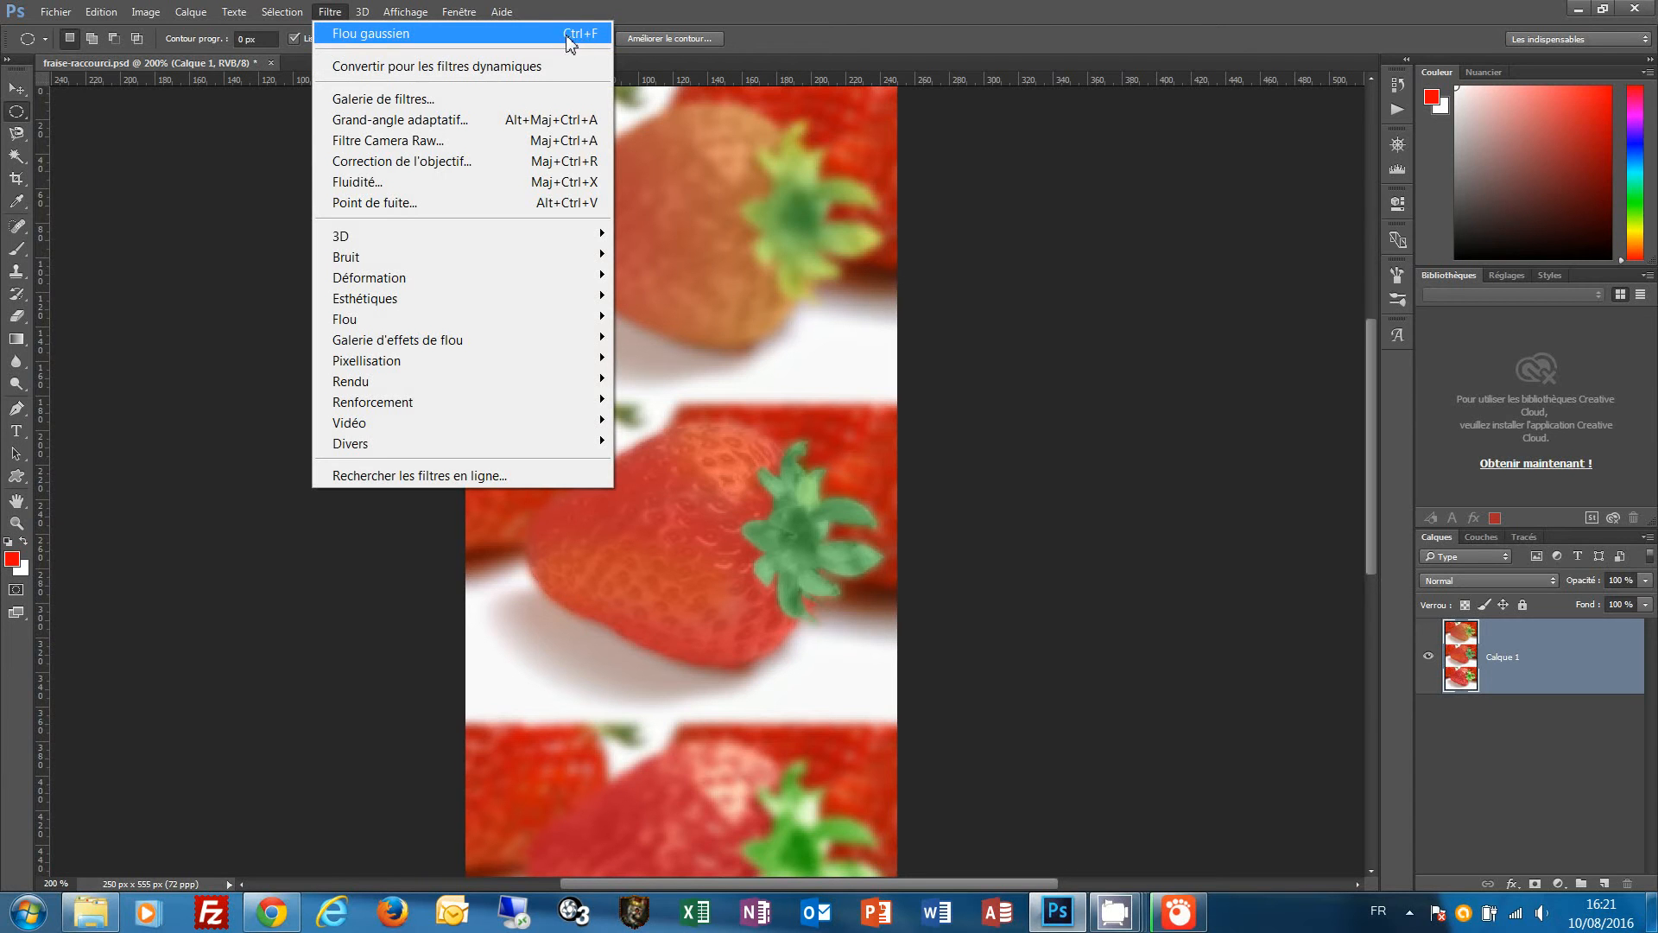
{"action": "left_click", "coordinate": [937, 10]}
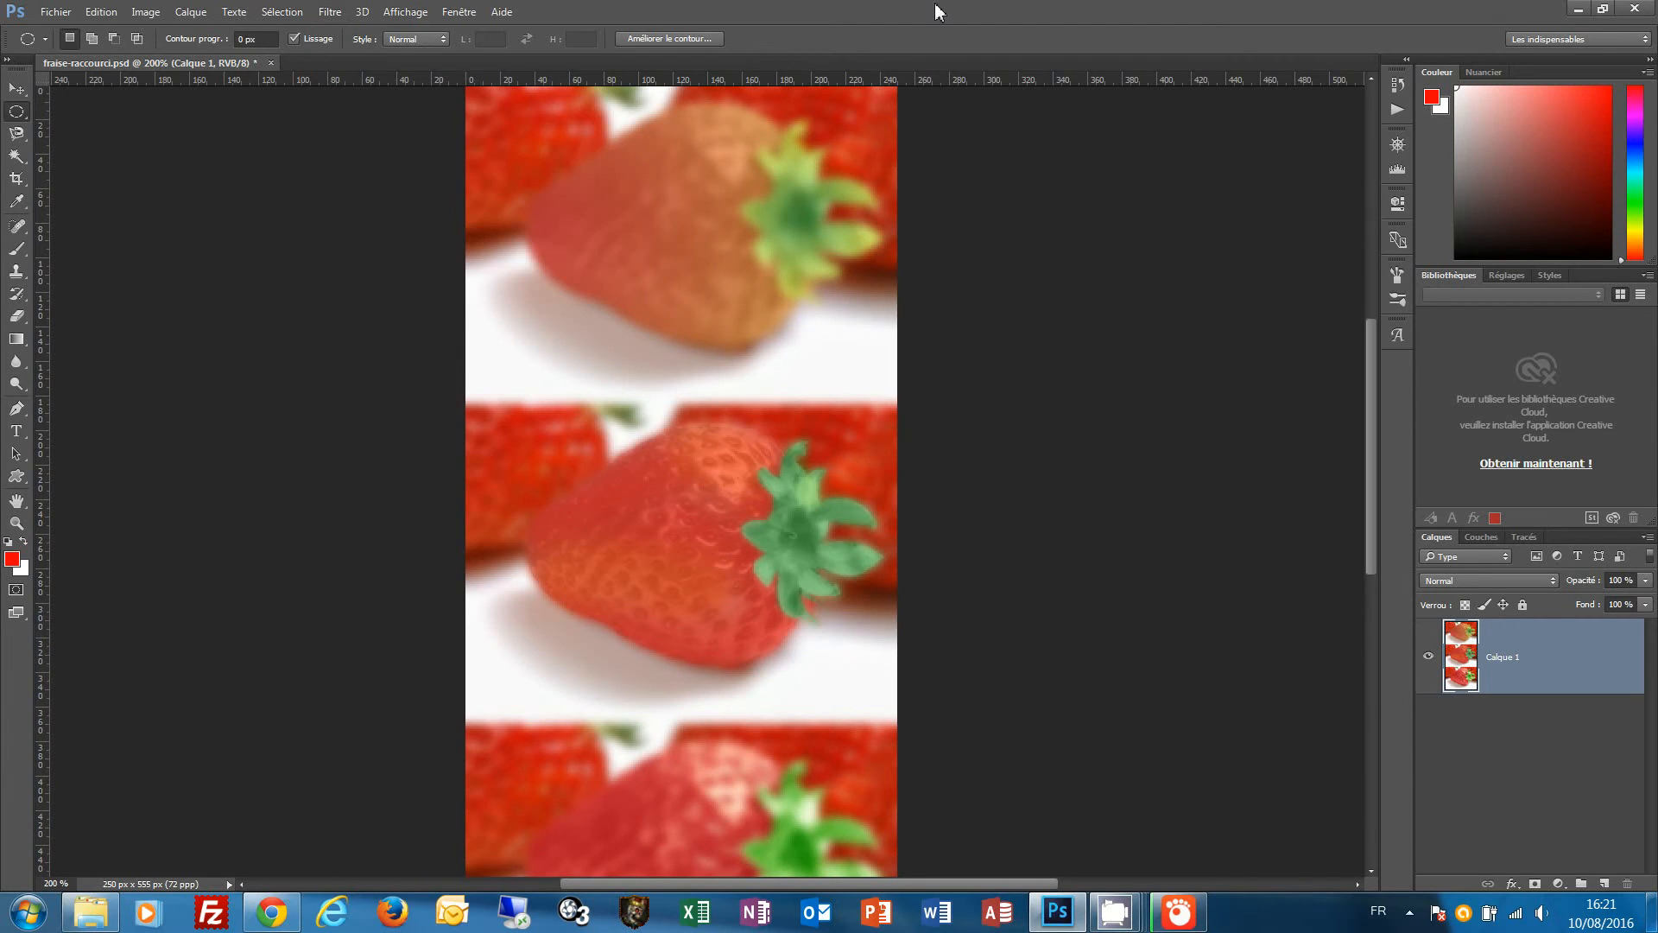
{"action": "double_click", "coordinate": [17, 523]}
{"action": "key", "text": "ctrl+d"}
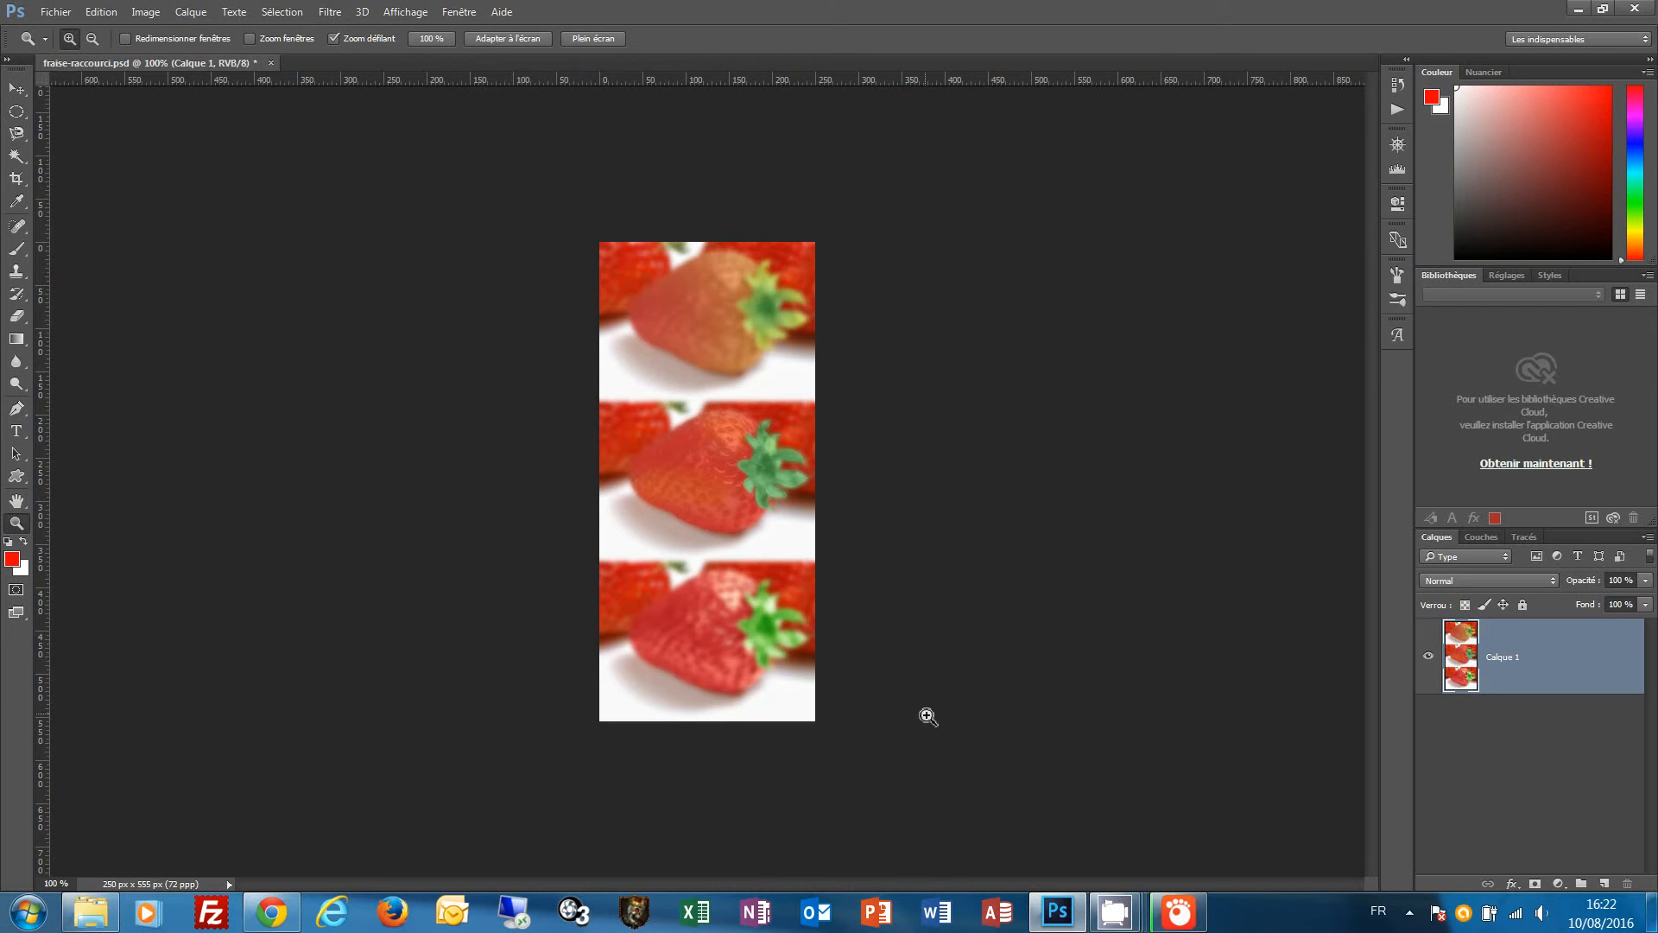
Open the file coller-dedans-raccourcis.psd from the sources folder
{"action": "key", "text": "ctrl+o"}
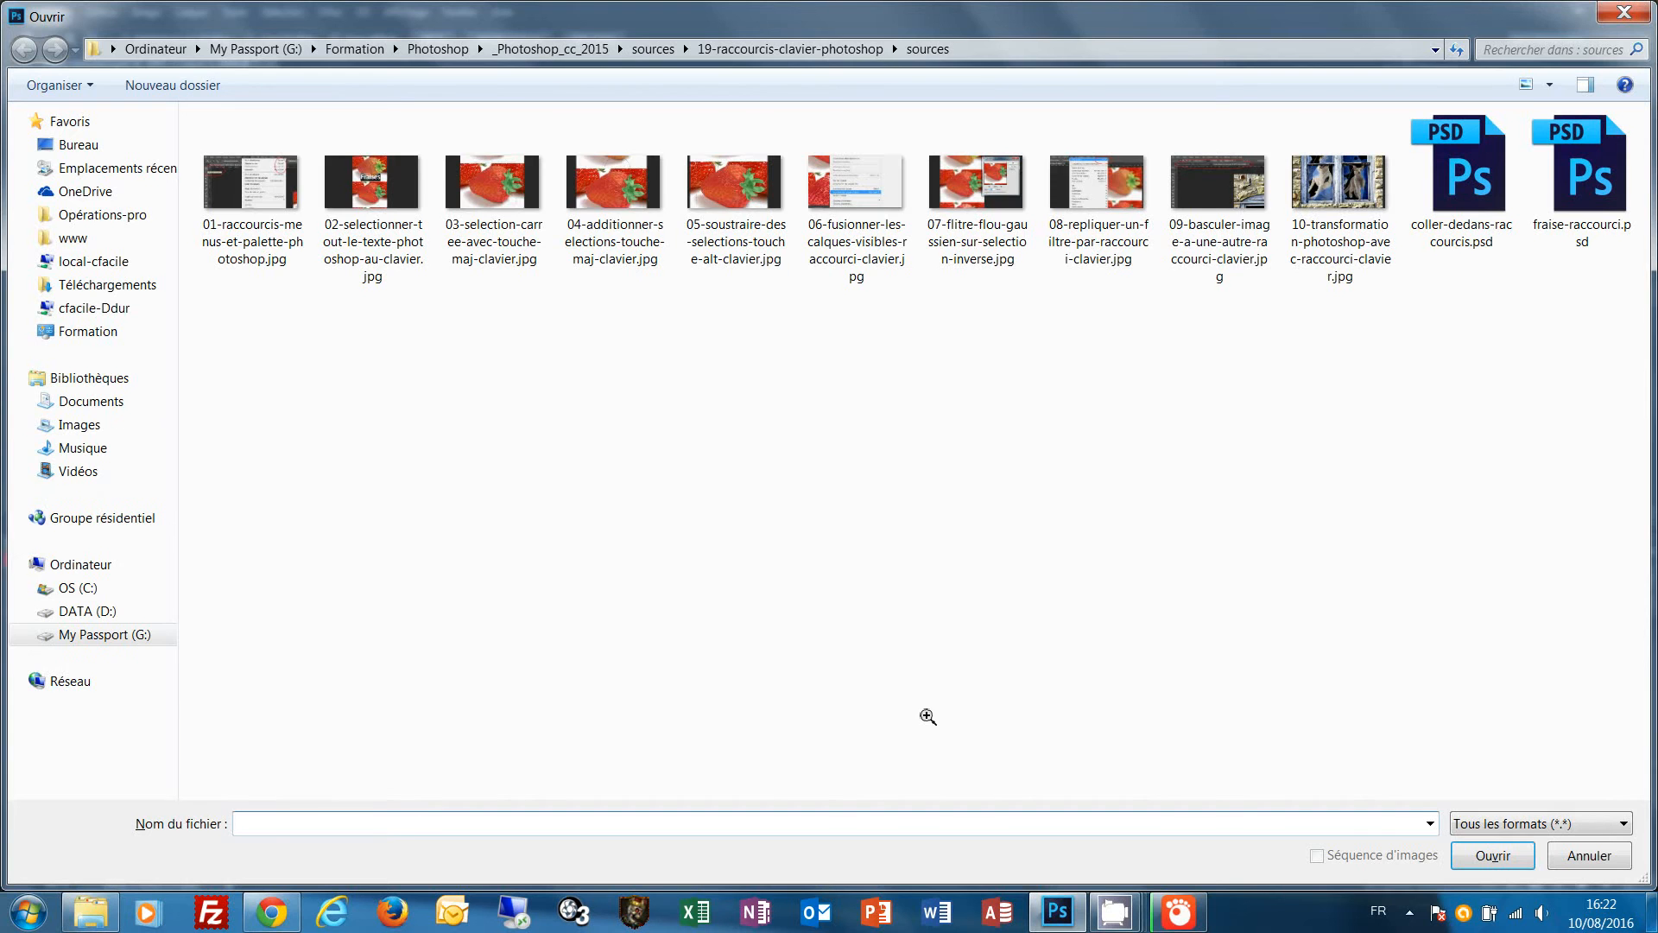
{"action": "left_click", "coordinate": [1468, 207]}
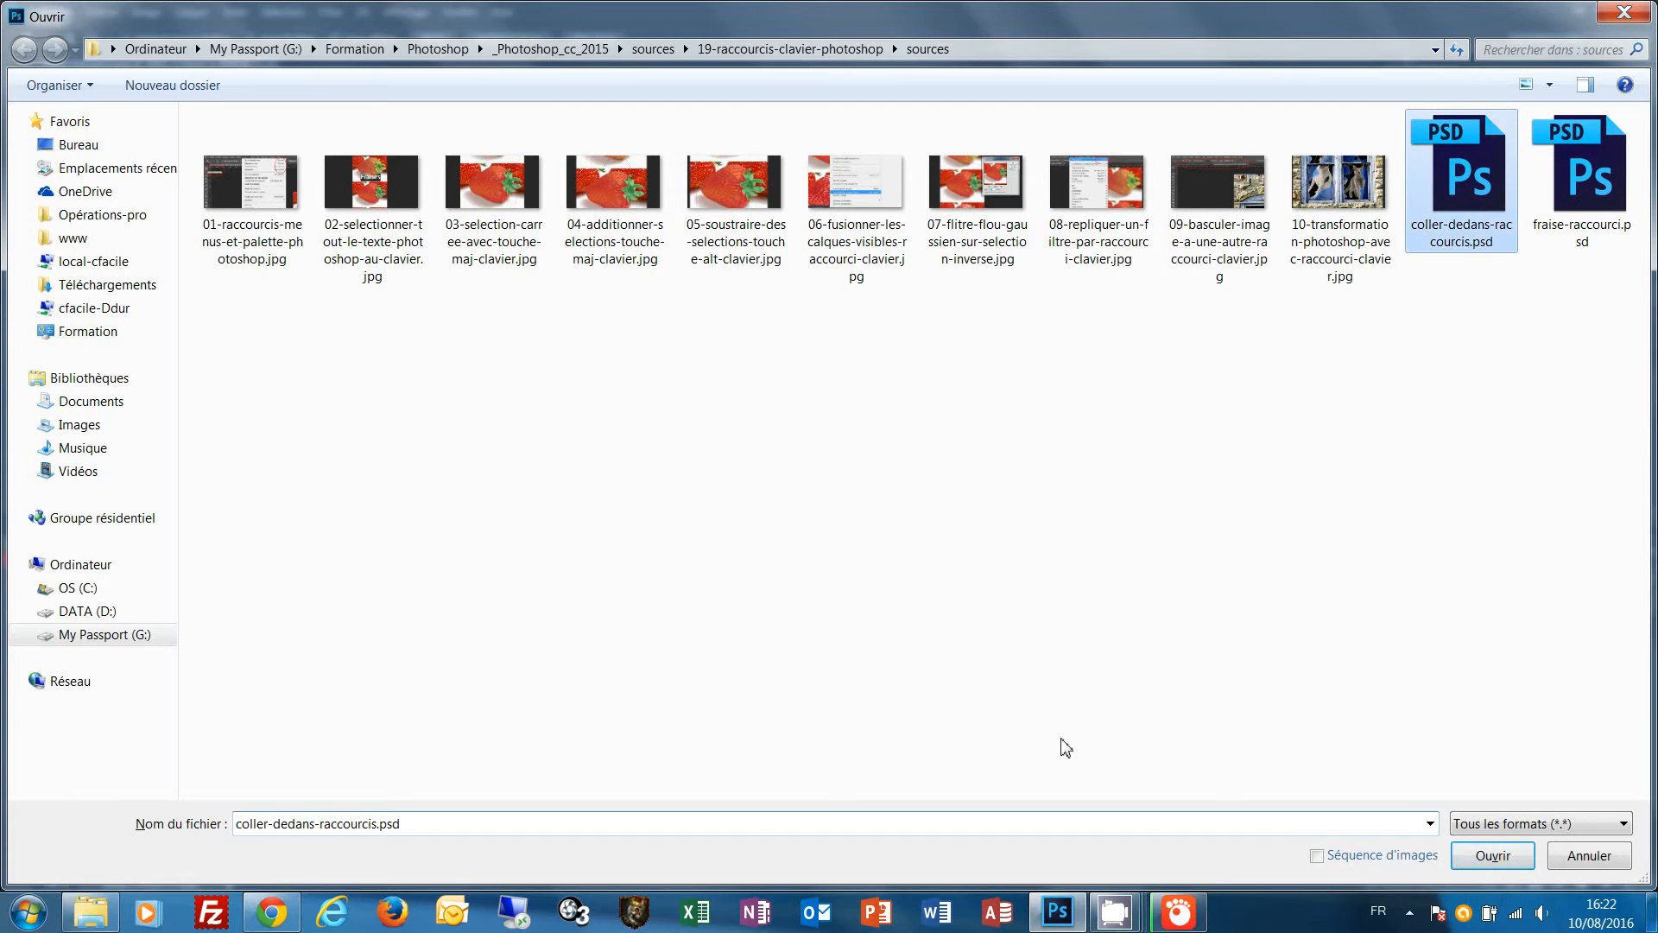
{"action": "key", "text": "Escape"}
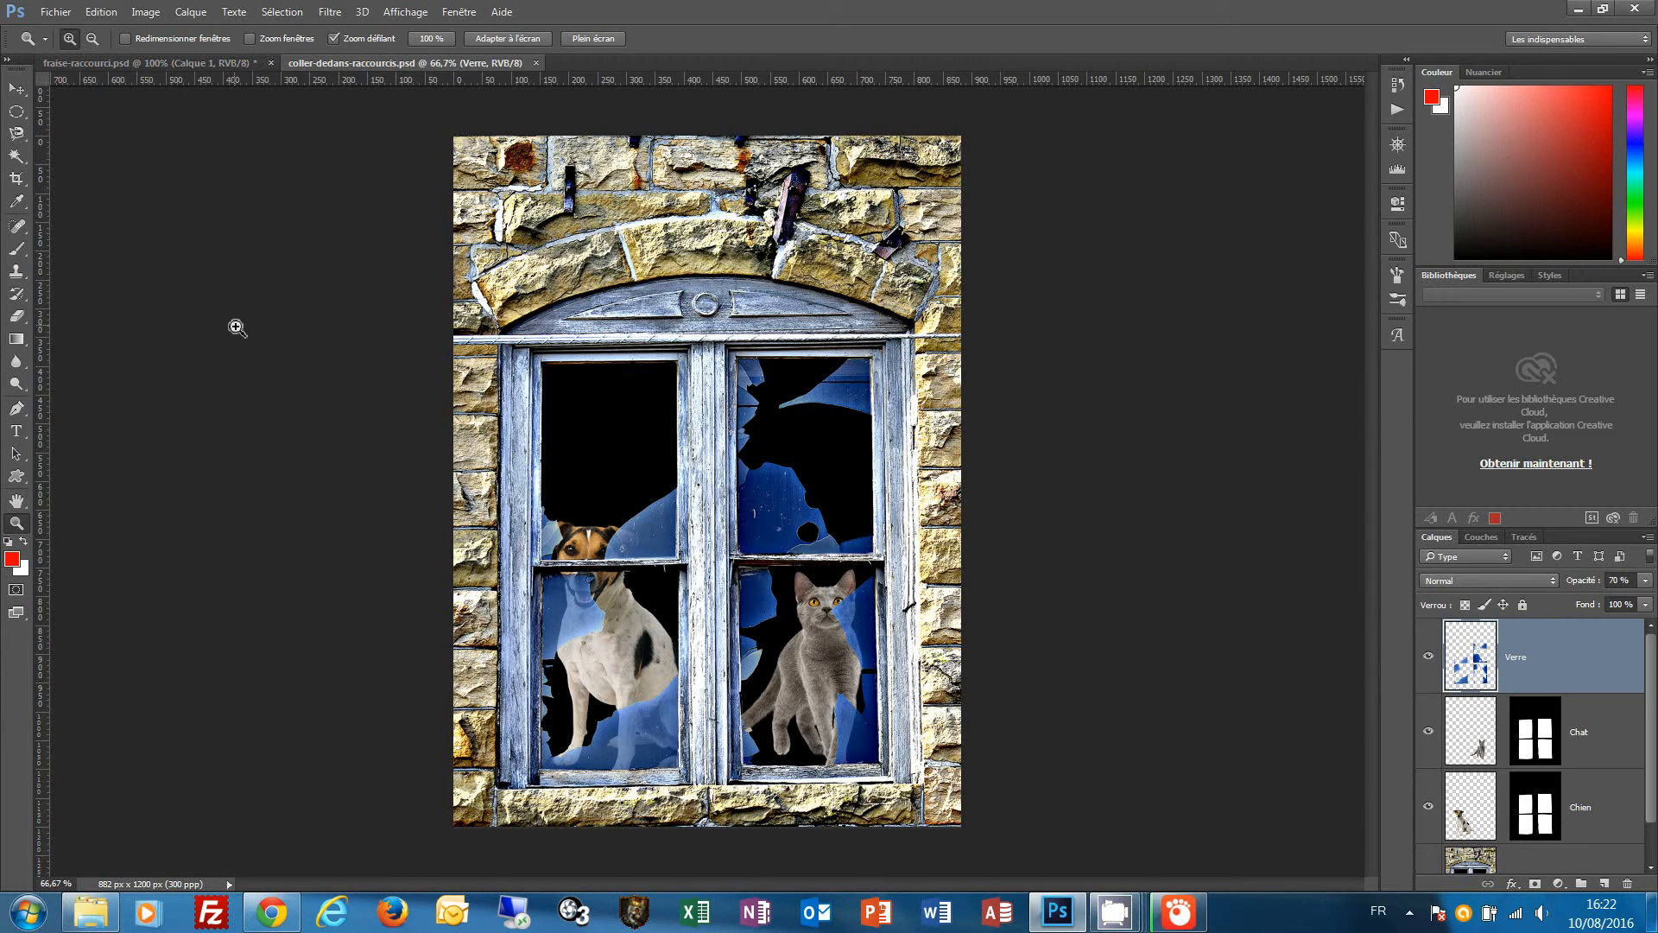
Hide and show the rulers twice in the window image
{"action": "key", "text": "ctrl+r"}
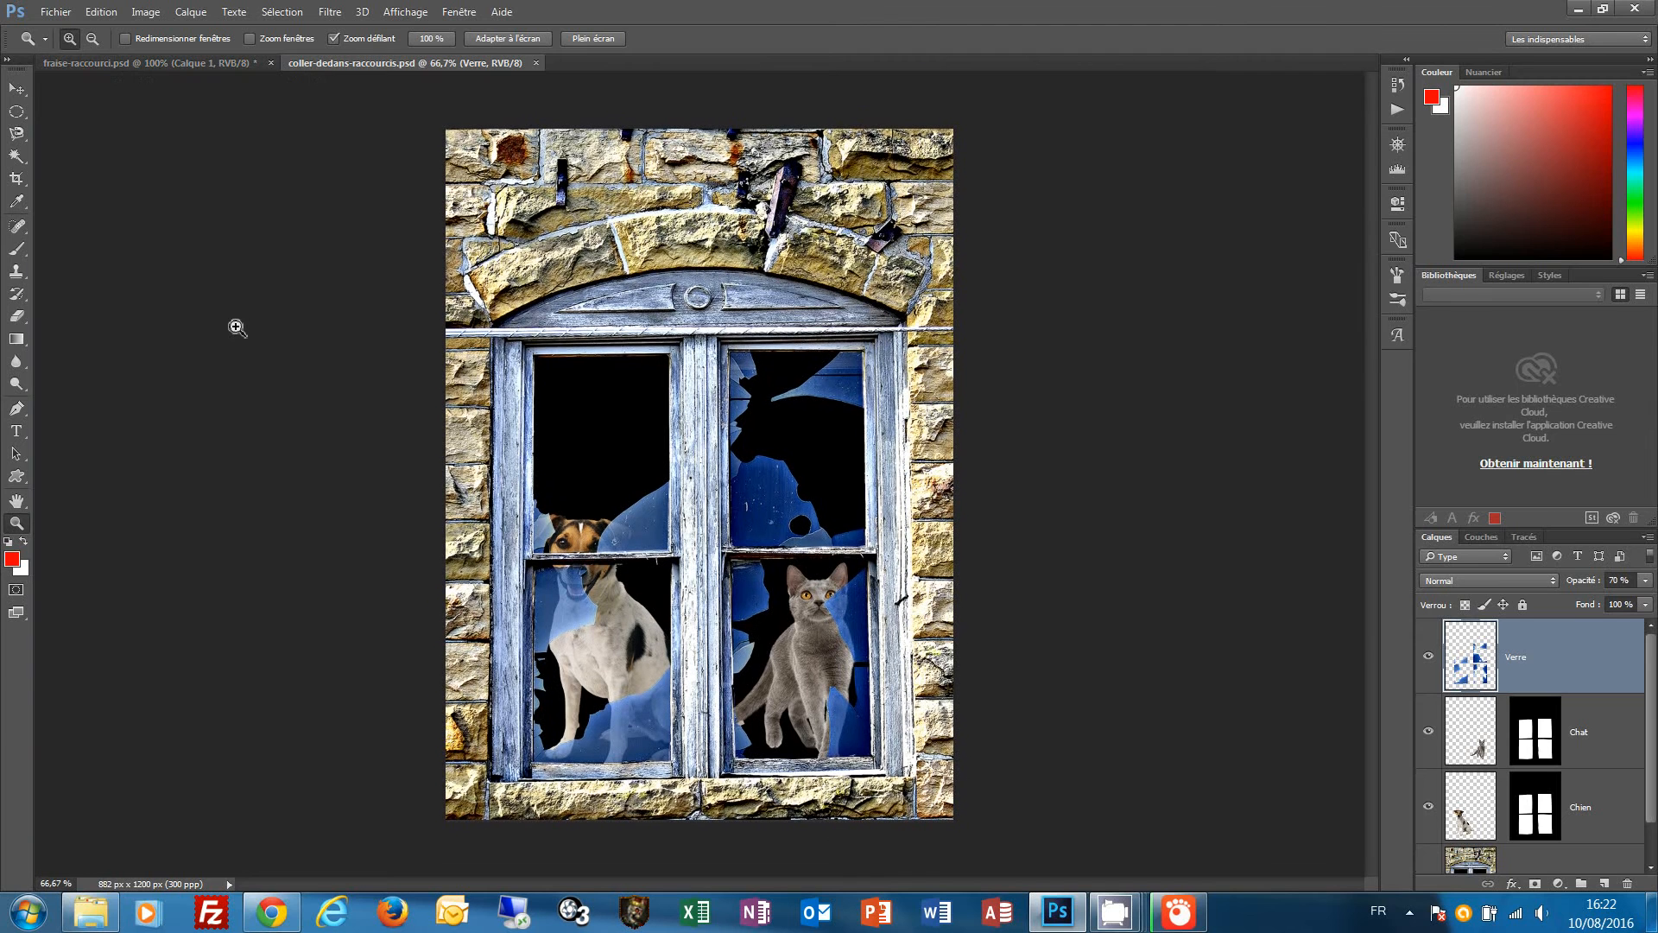
{"action": "key", "text": "ctrl+r"}
{"action": "key", "text": "ctrl+r"}
{"action": "key", "text": "ctrl+r"}
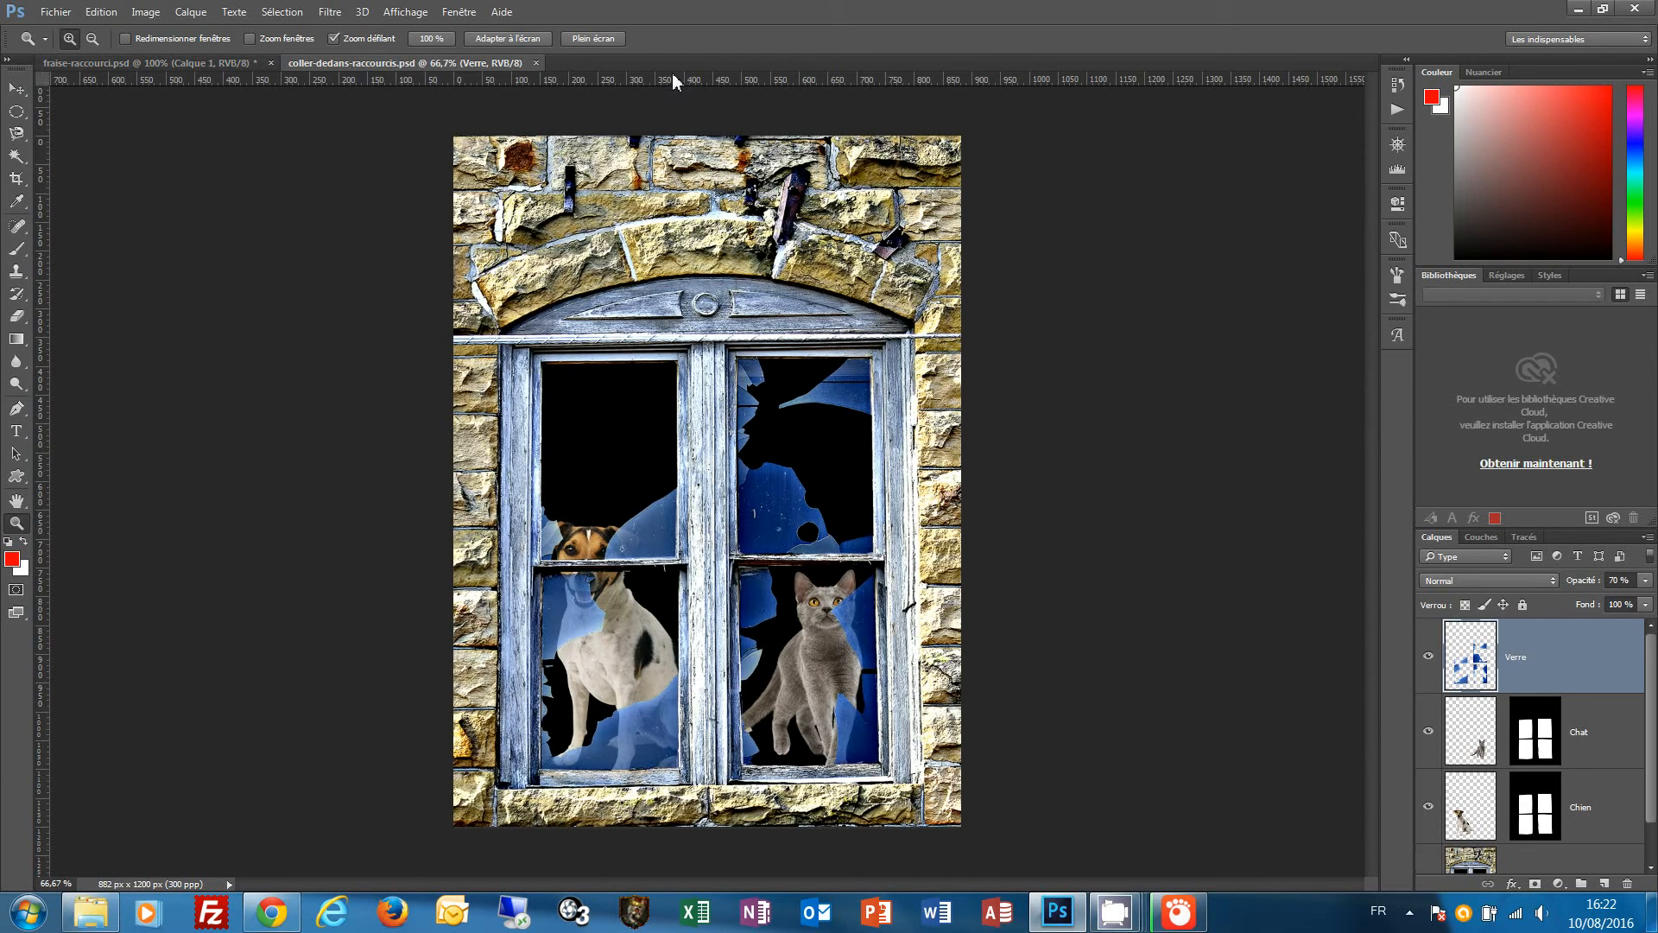
Place horizontal guides at the window panes' top edge and middle crossbar, vertical guides along both sides of the left panes, and show the grid
{"action": "left_click_drag", "start_coordinate": [673, 84], "coordinate": [661, 377]}
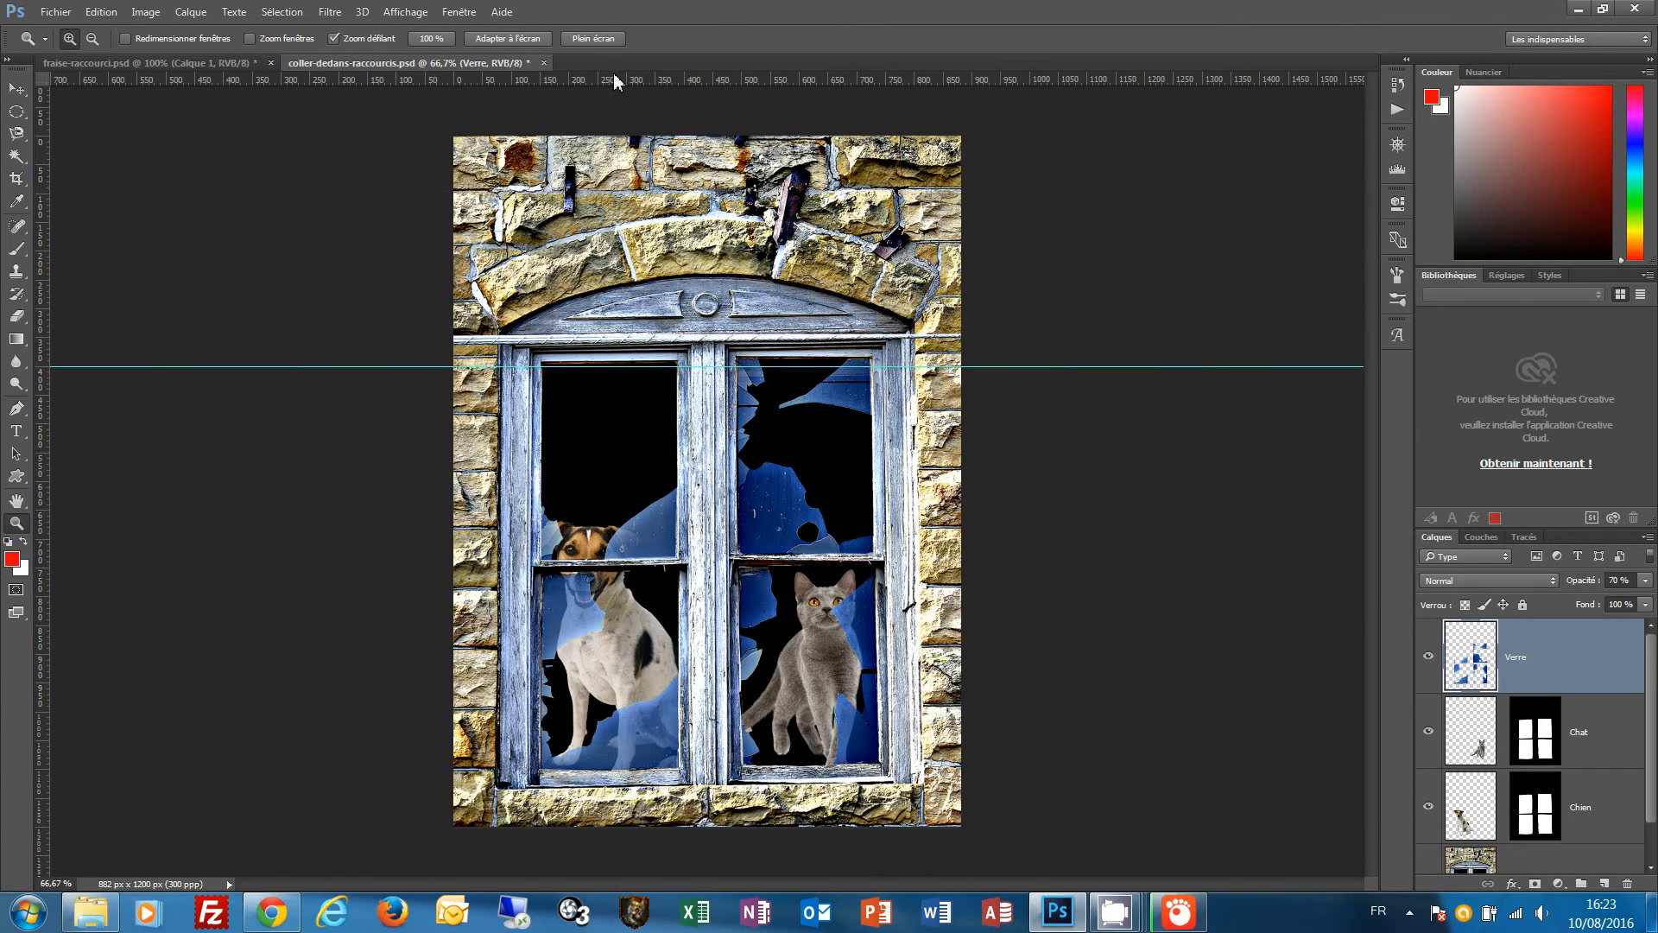
{"action": "left_click_drag", "start_coordinate": [616, 82], "coordinate": [616, 564]}
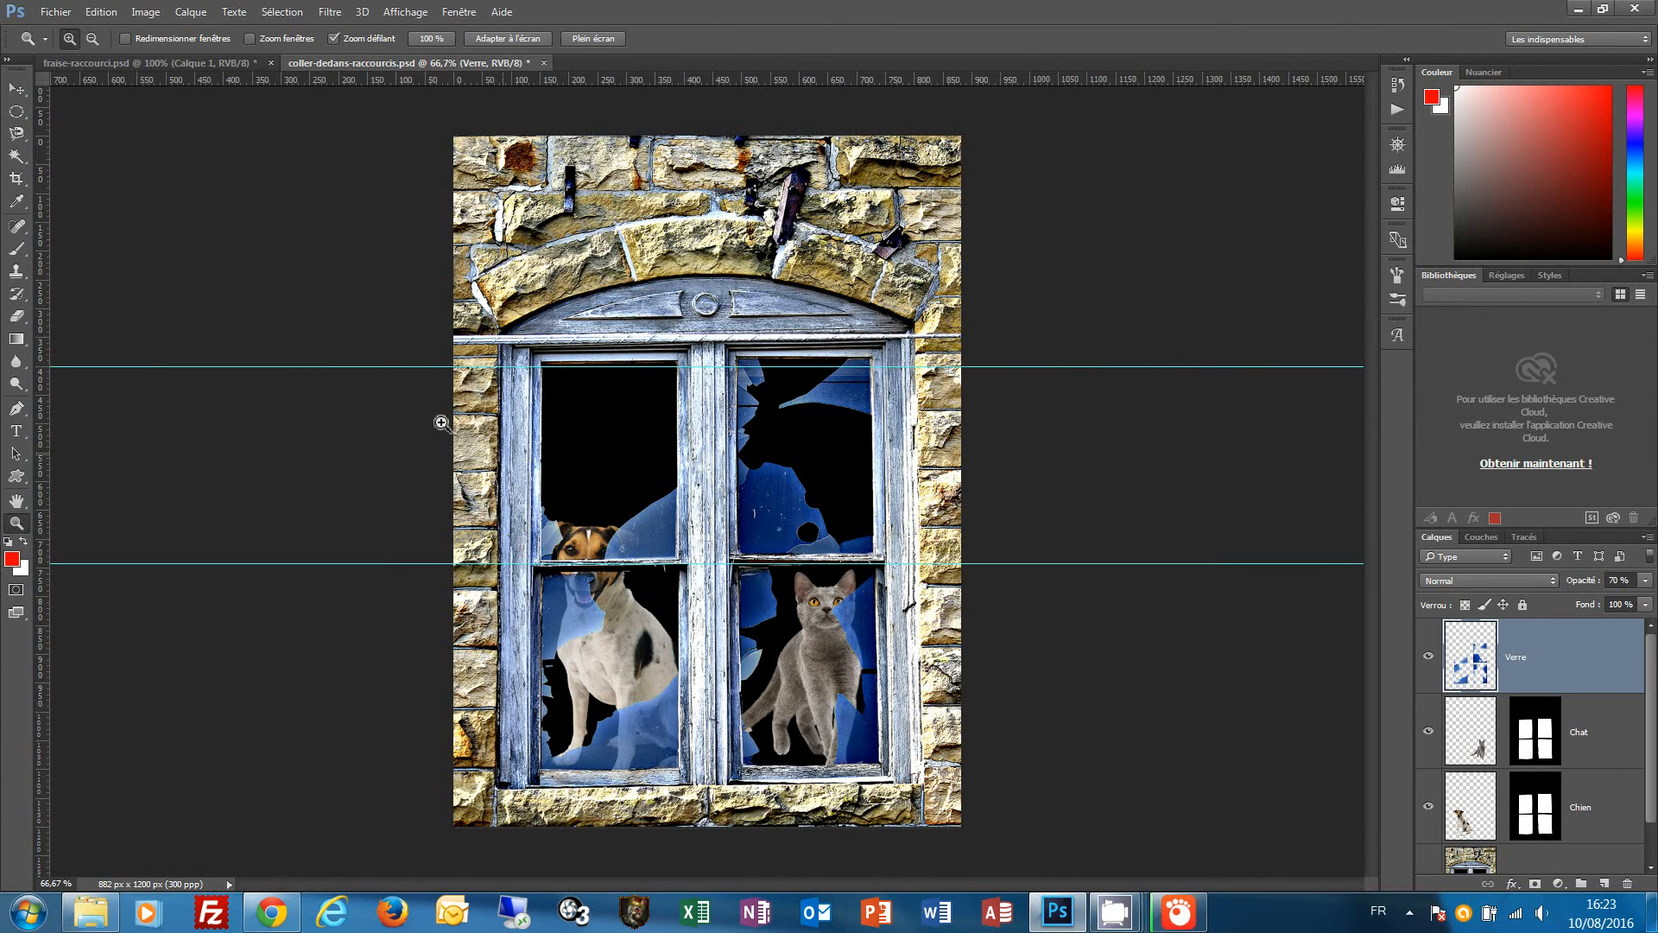
{"action": "left_click_drag", "start_coordinate": [41, 285], "coordinate": [546, 302]}
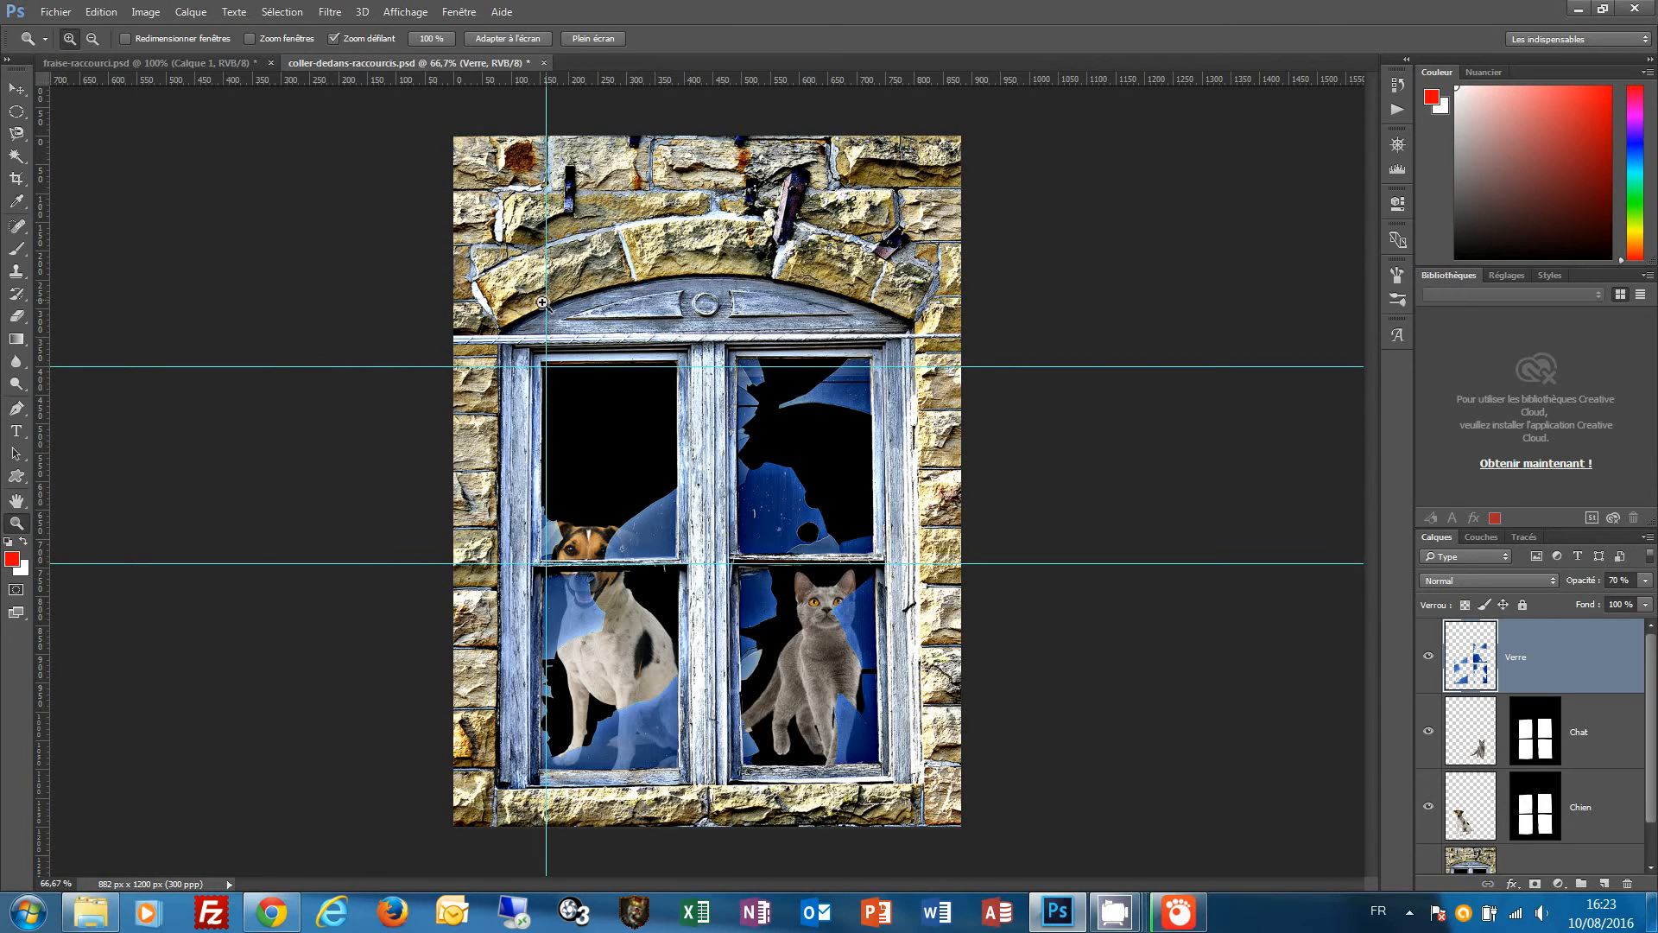
{"action": "left_click_drag", "start_coordinate": [43, 242], "coordinate": [678, 284]}
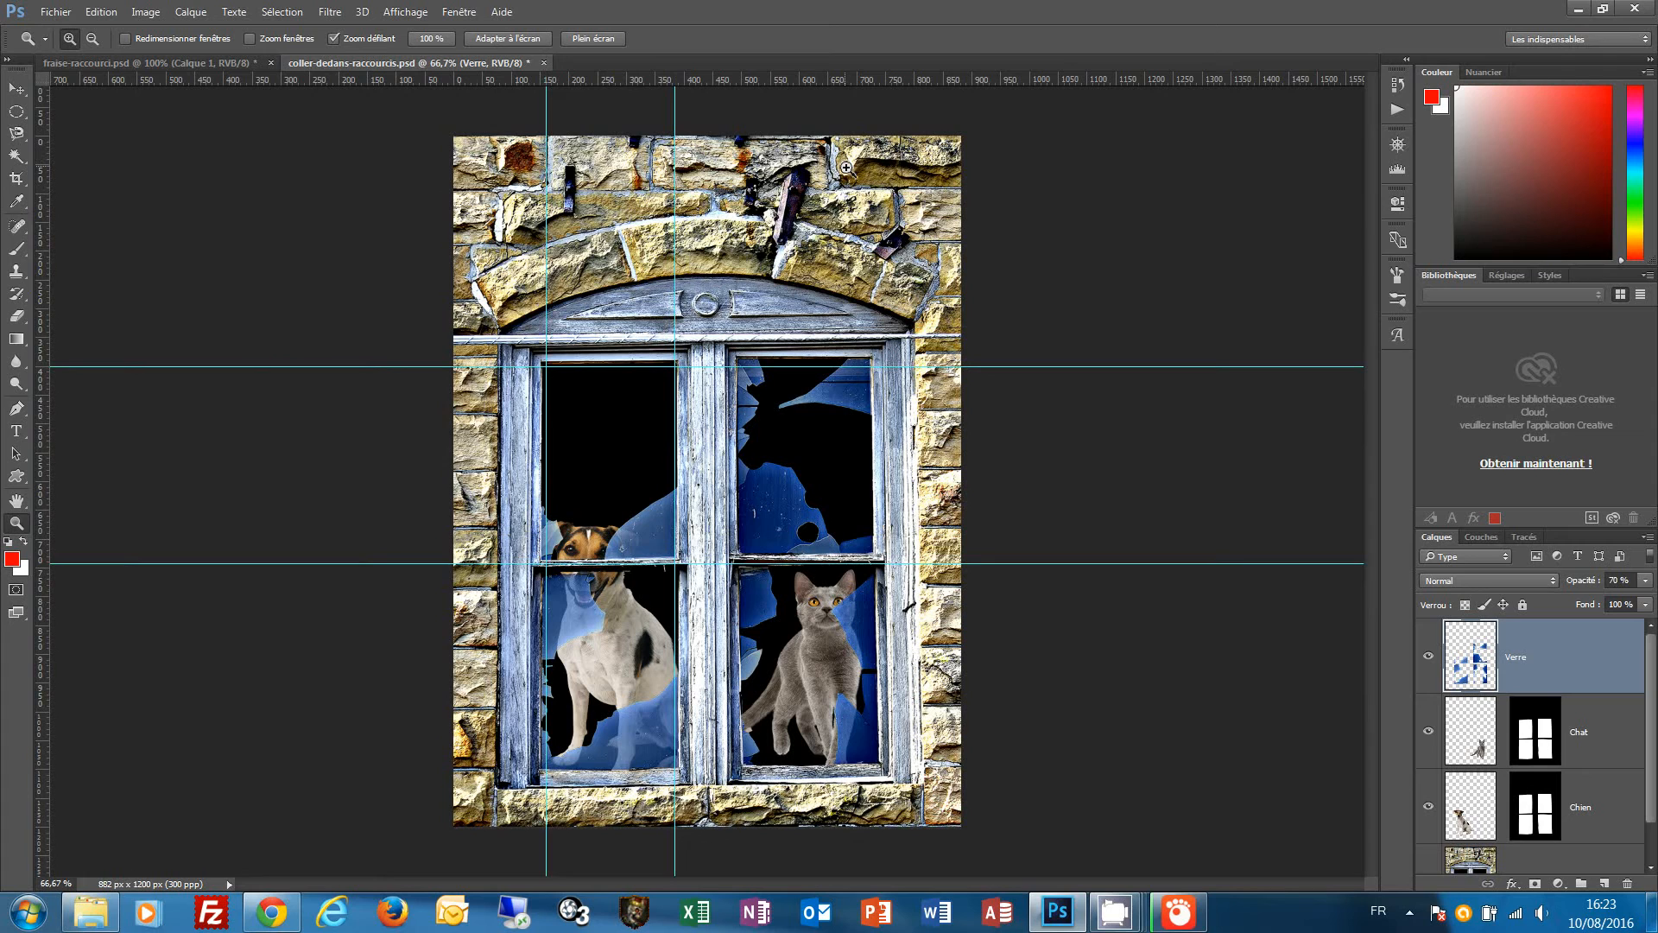
{"action": "key", "text": "ctrl+apostrophe"}
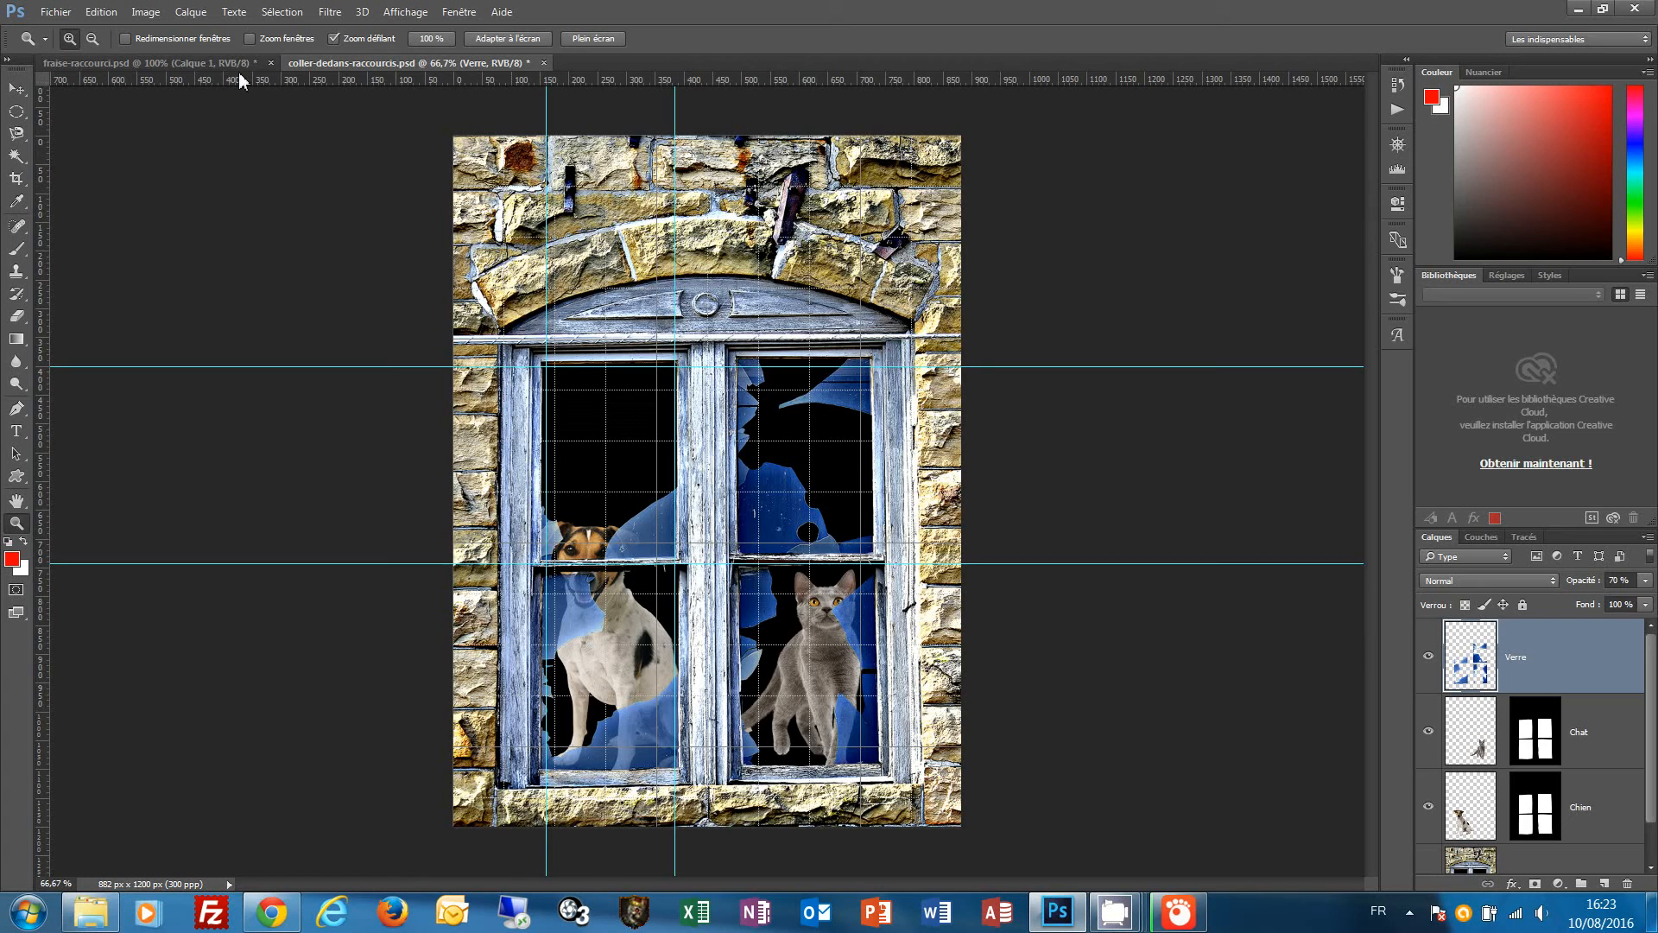
Switch back and forth between the open documents fraise-raccourci.psd and coller-dedans-raccourcis.psd, ending on the window image
{"action": "left_click", "coordinate": [177, 67]}
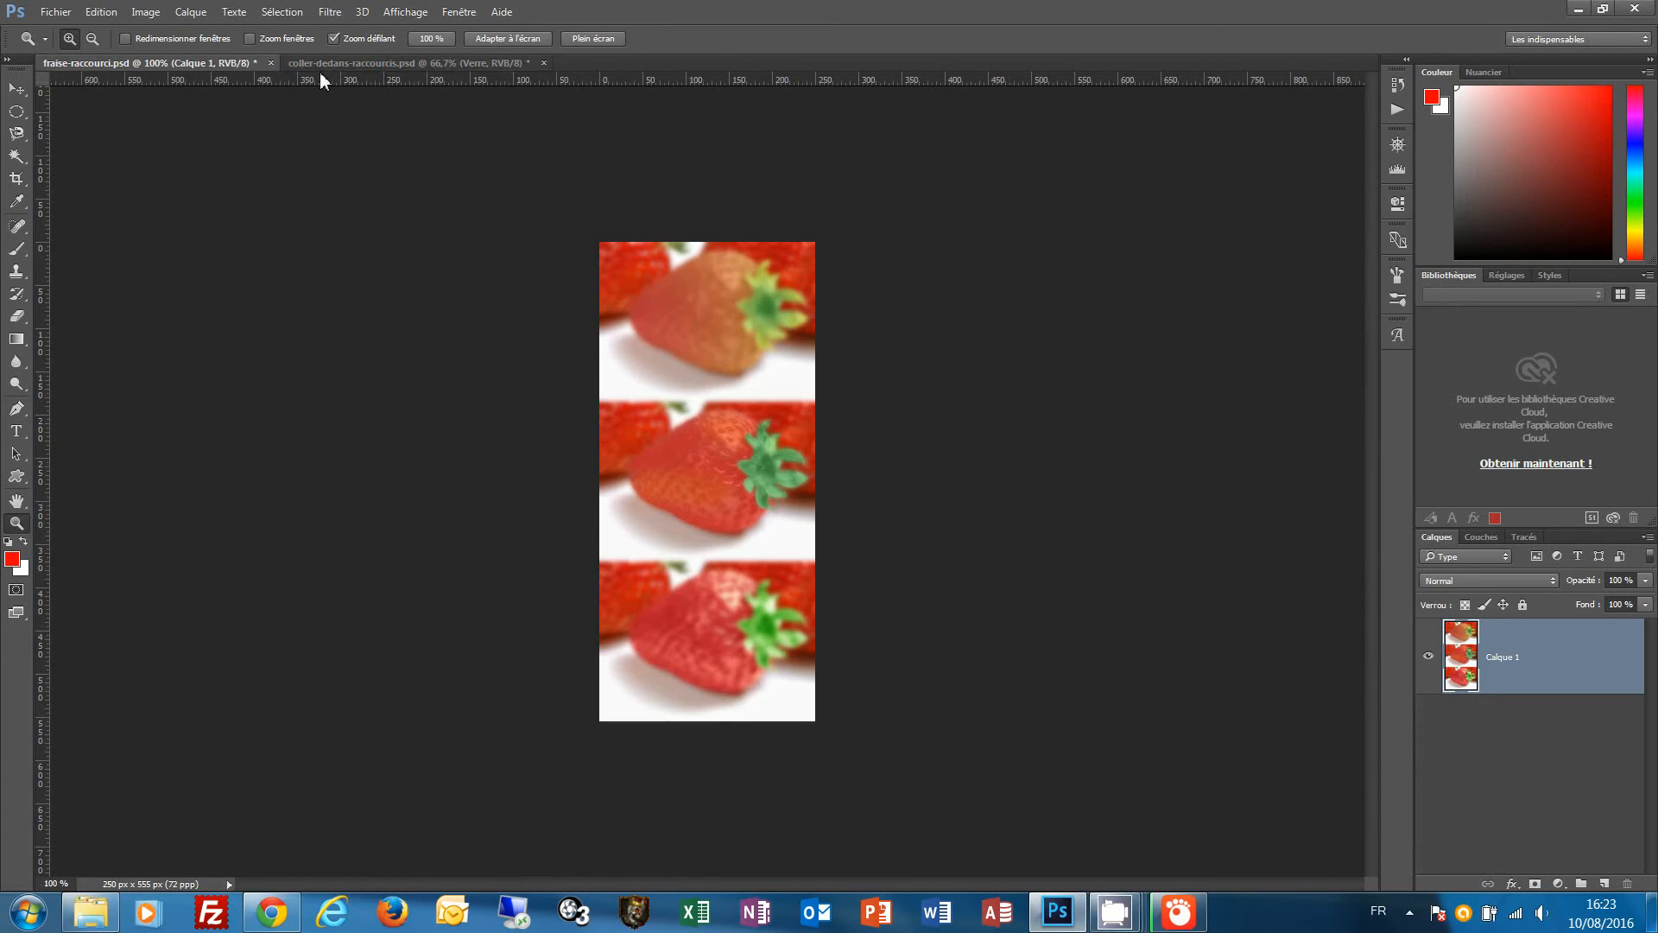
{"action": "left_click", "coordinate": [382, 65]}
{"action": "left_click", "coordinate": [241, 62]}
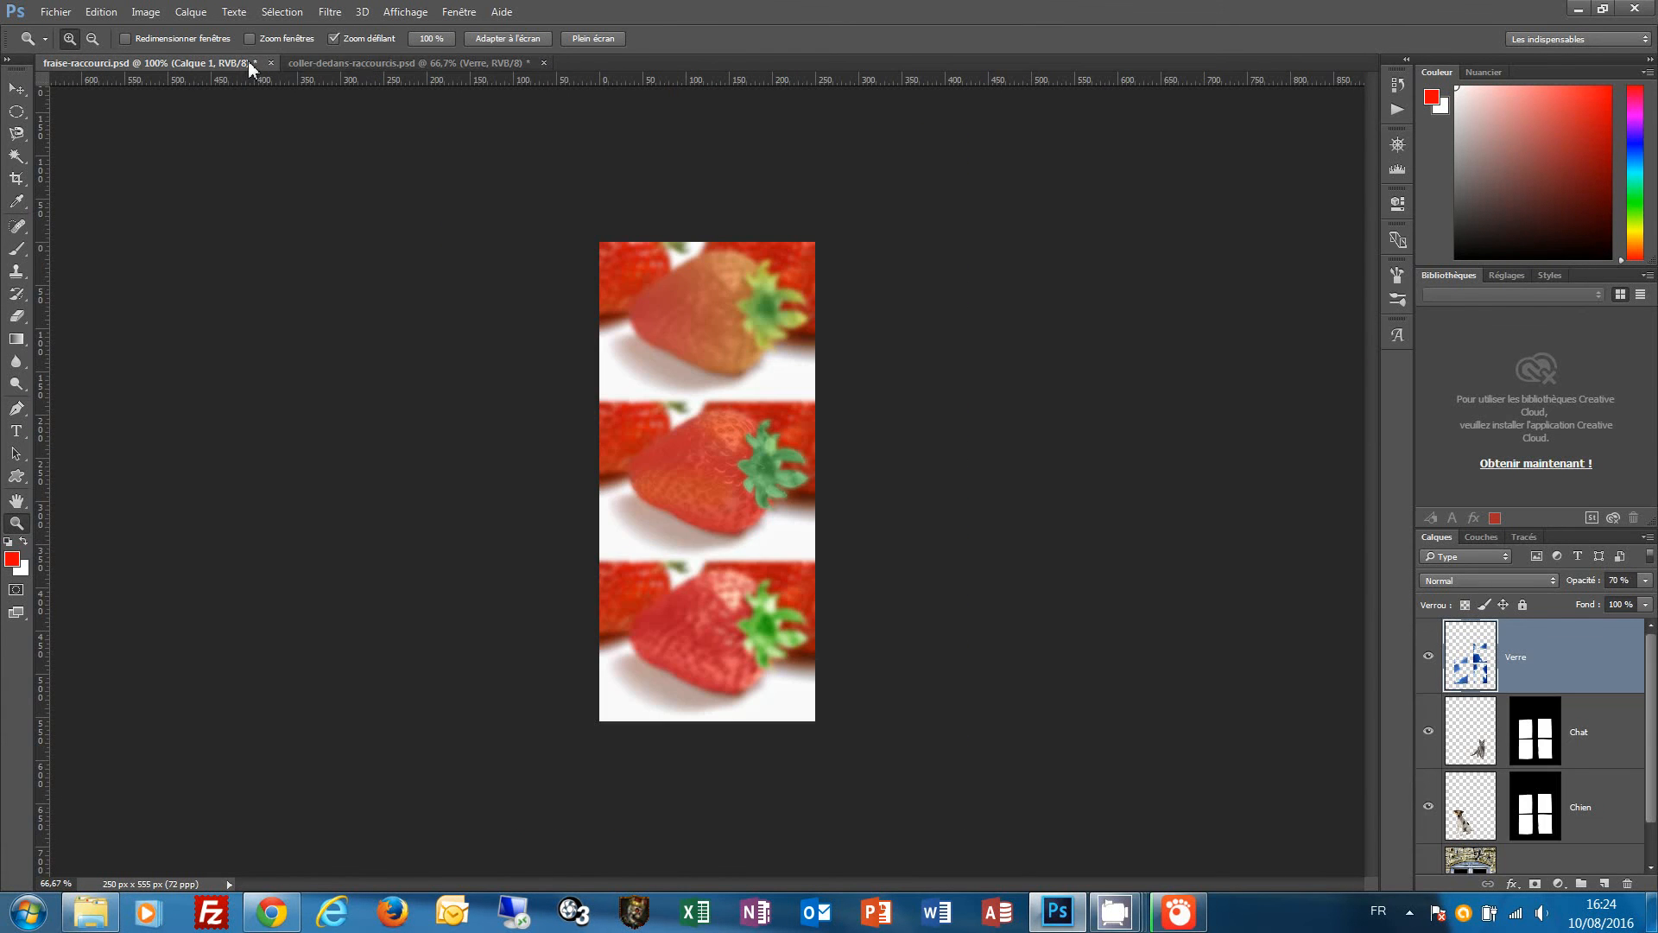
{"action": "left_click", "coordinate": [354, 62]}
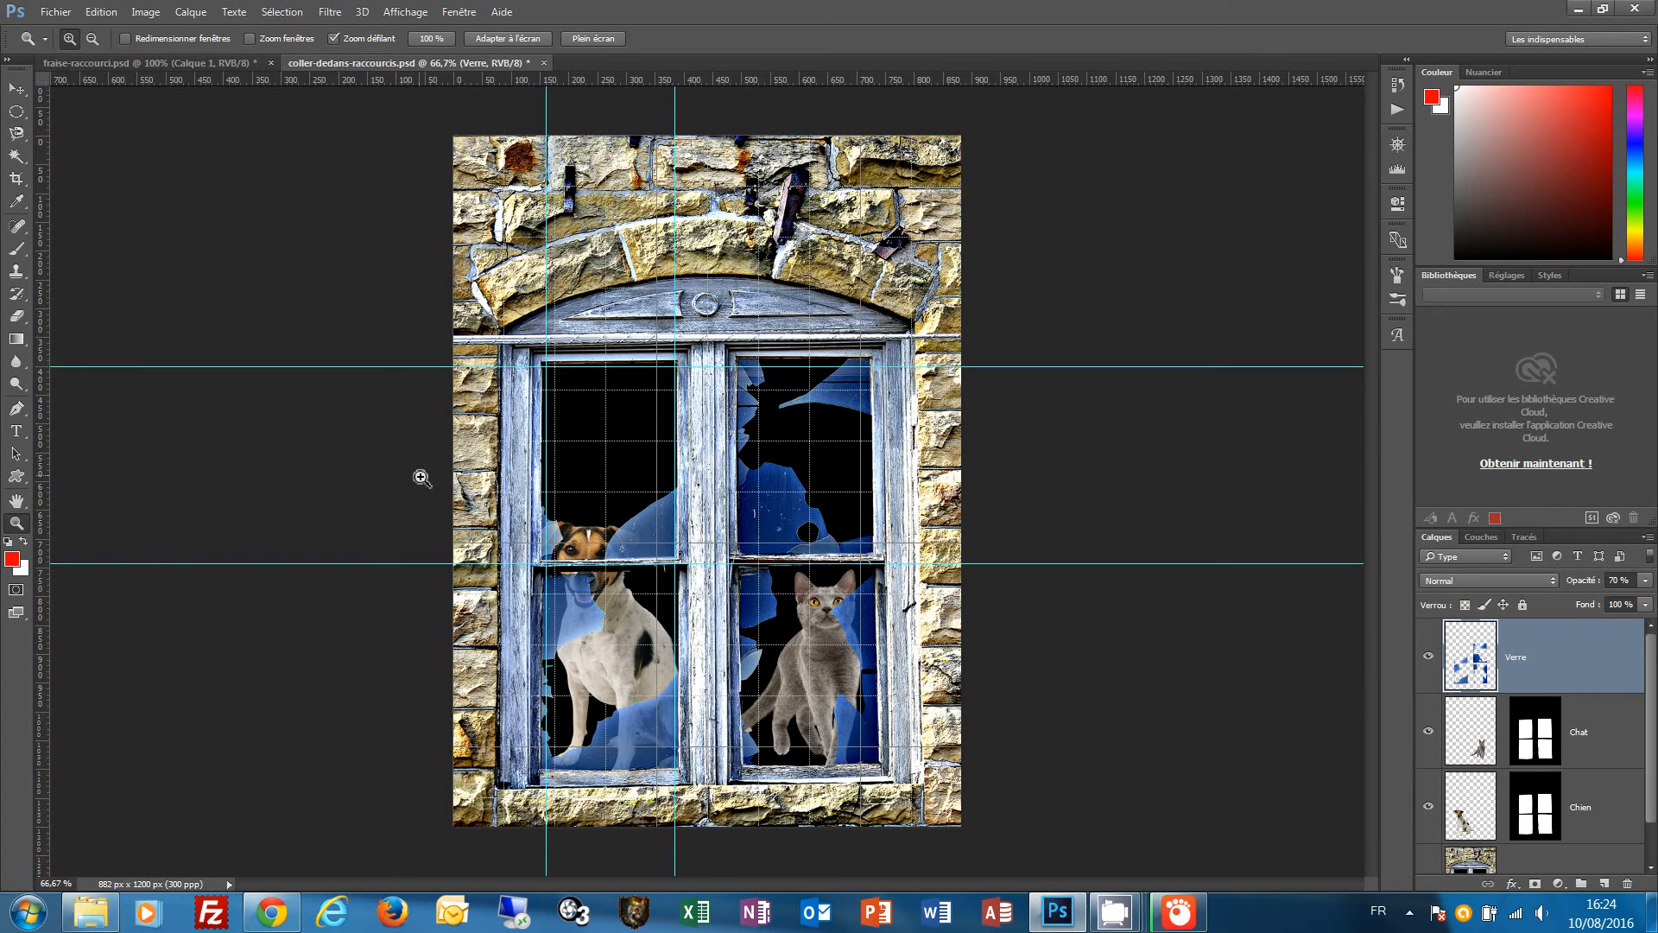
{"action": "key", "text": "ctrl+Tab"}
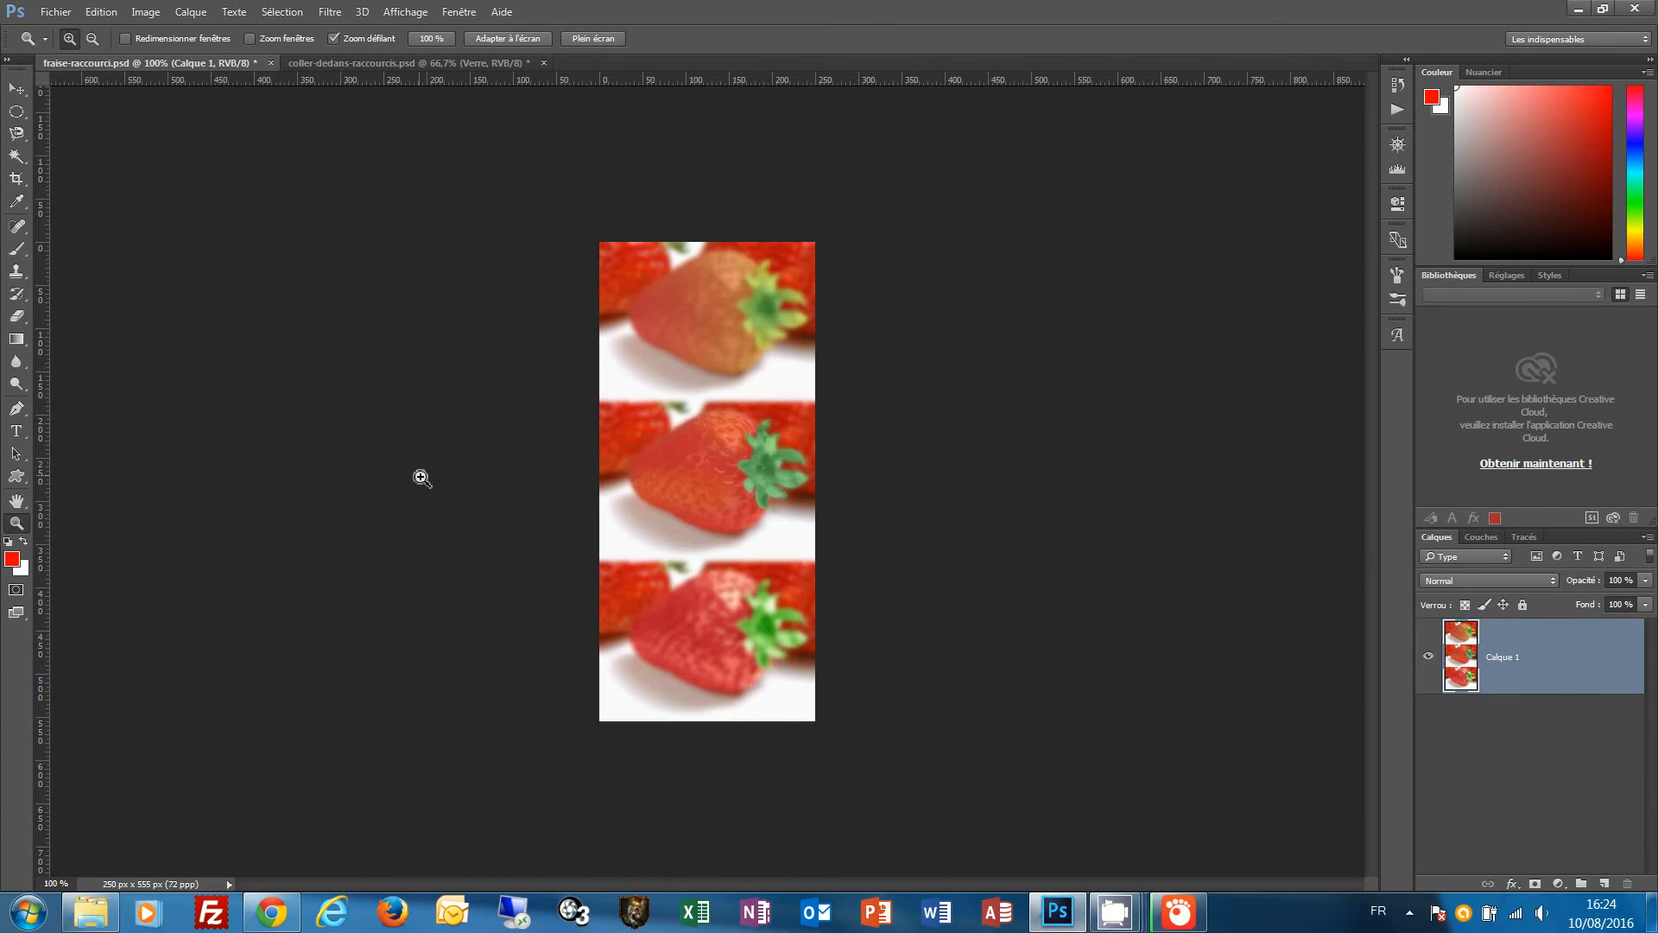
{"action": "key", "text": "ctrl+Tab"}
{"action": "key", "text": "ctrl+Tab"}
{"action": "key", "text": "ctrl+Tab"}
{"action": "key", "text": "ctrl+Tab"}
{"action": "key", "text": "ctrl+Tab"}
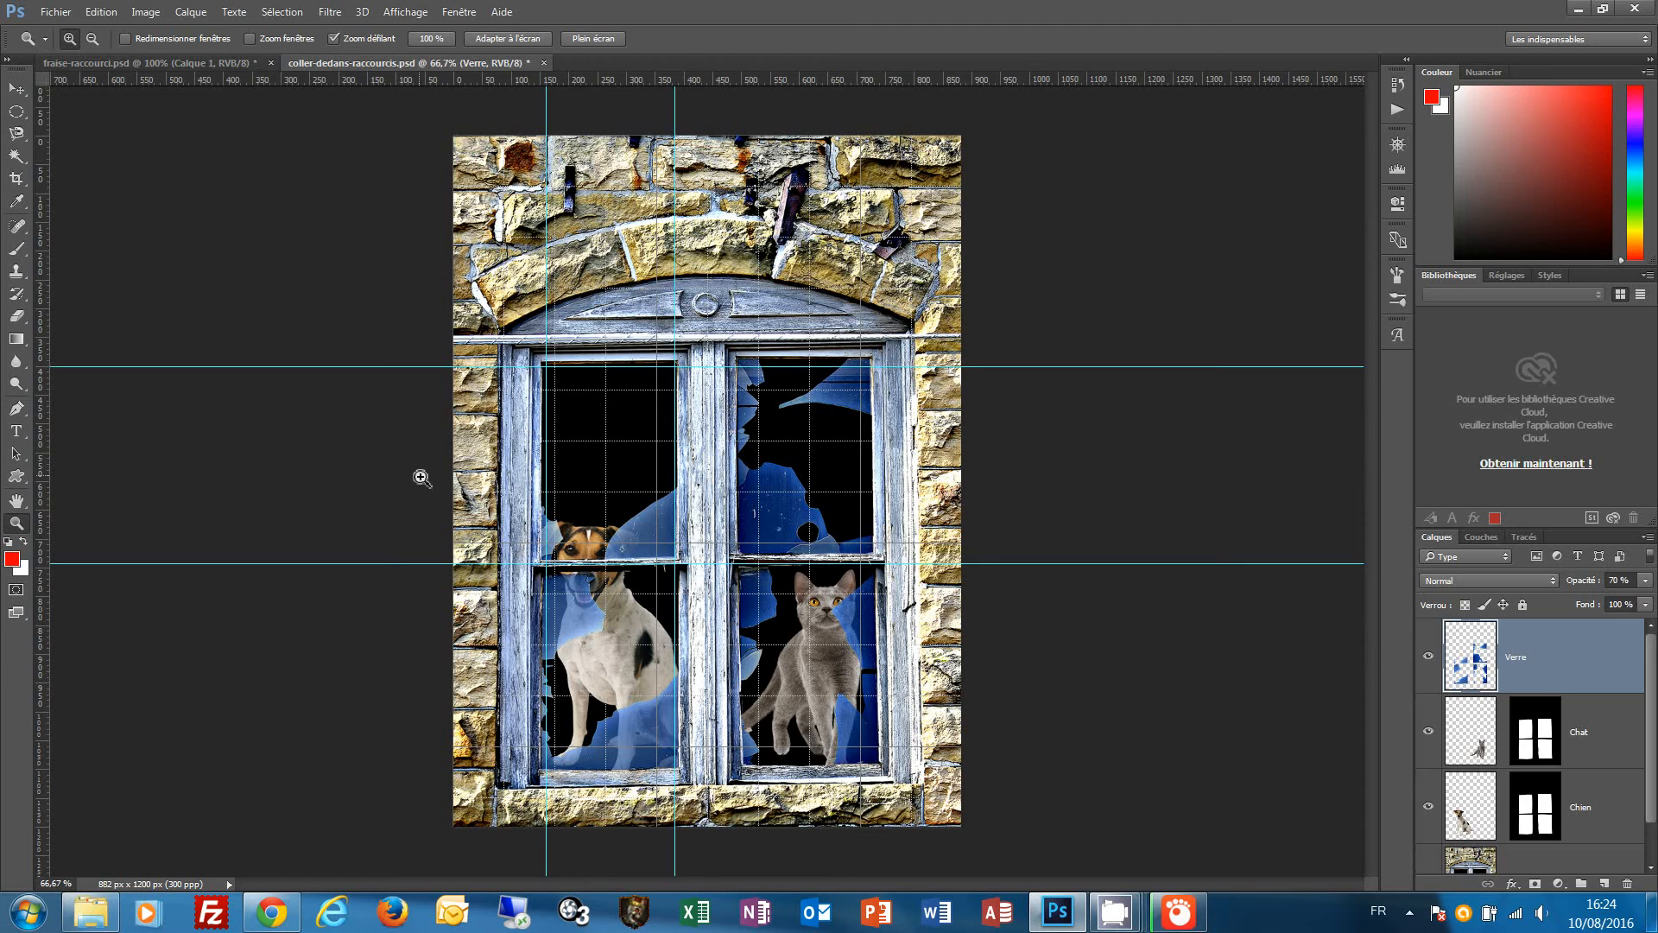
Hide the guides and grid over the window image
{"action": "key", "text": "ctrl+h"}
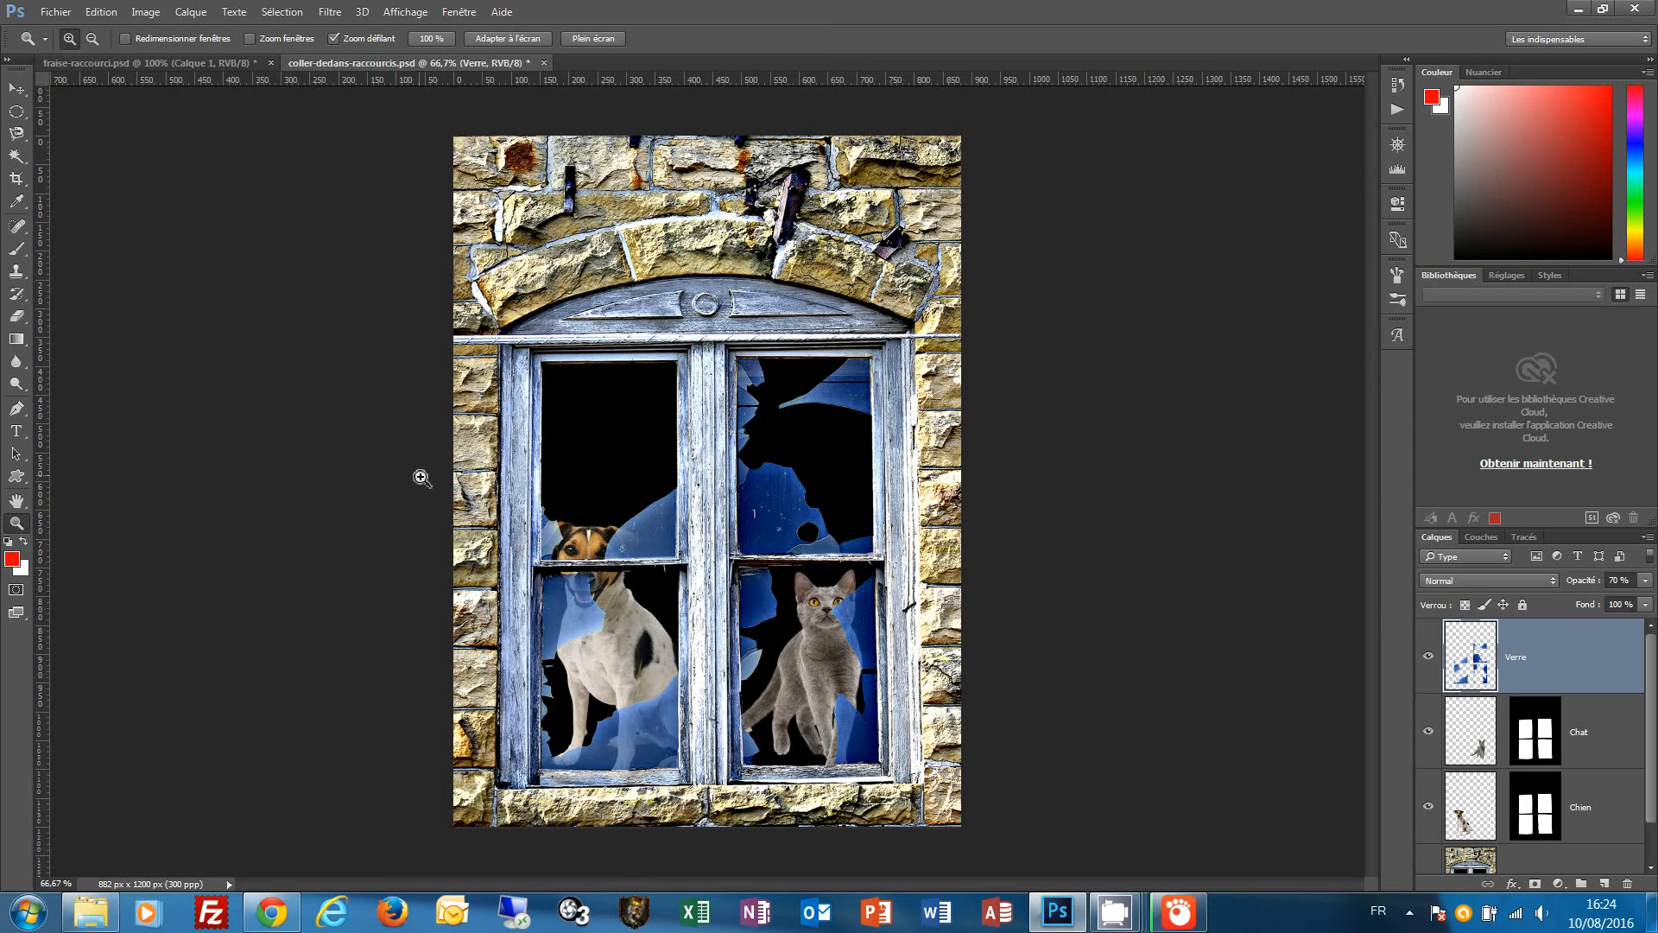
Show and hide the guides and grid over the window image twice
{"action": "key", "text": "ctrl+h"}
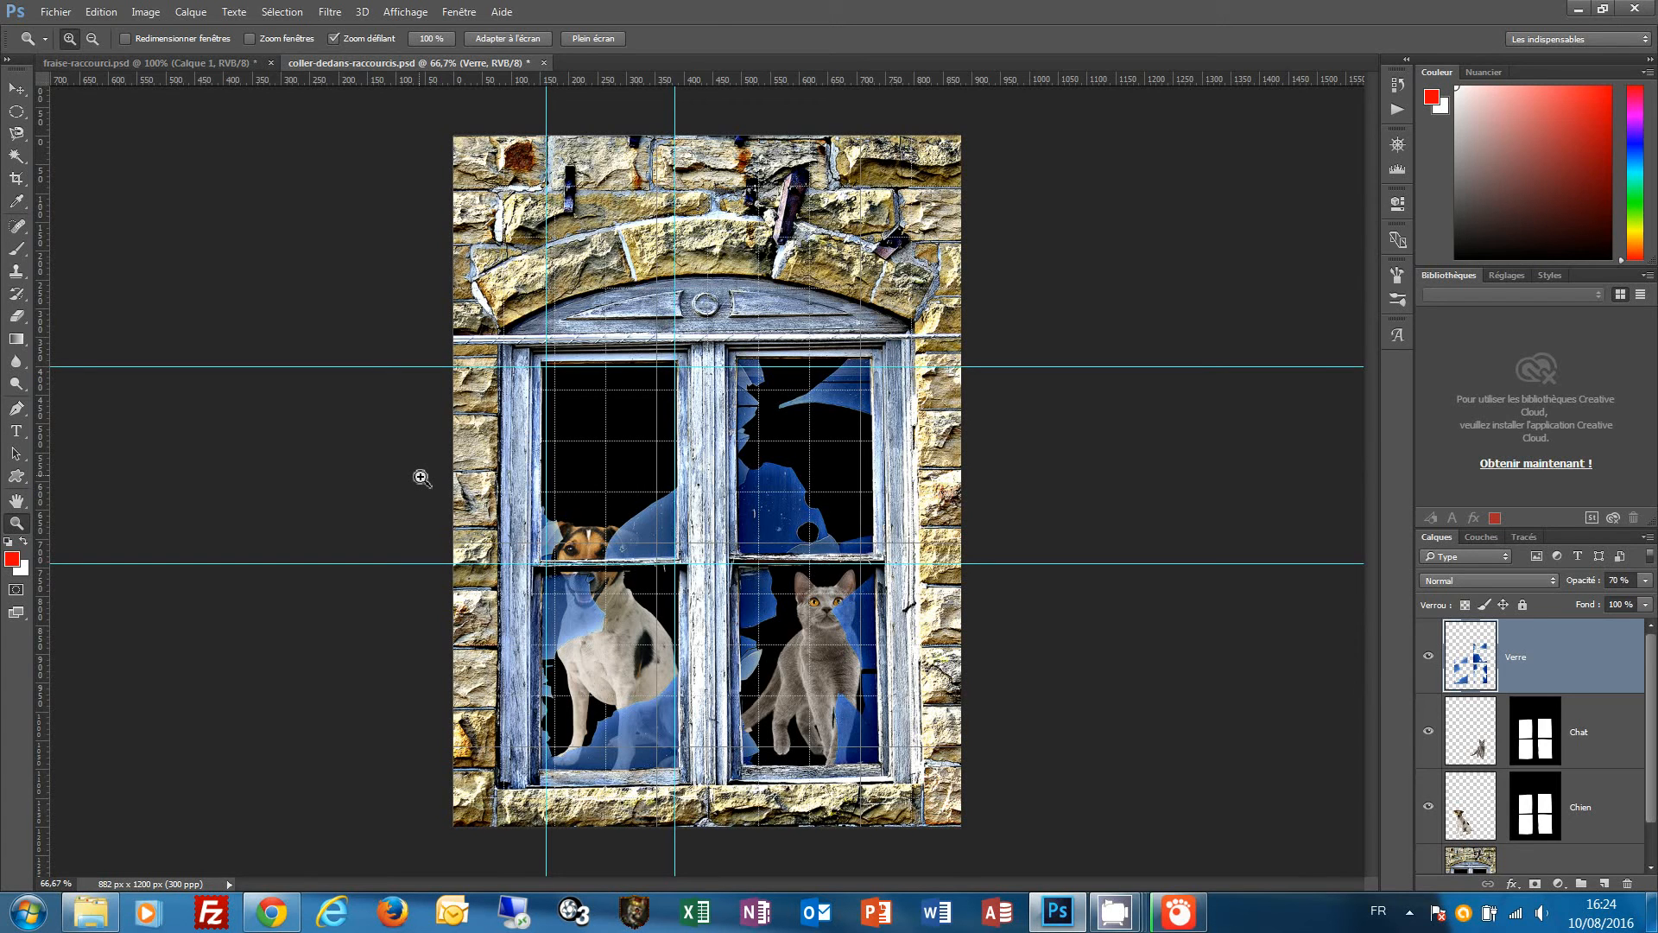
{"action": "key", "text": "ctrl+h"}
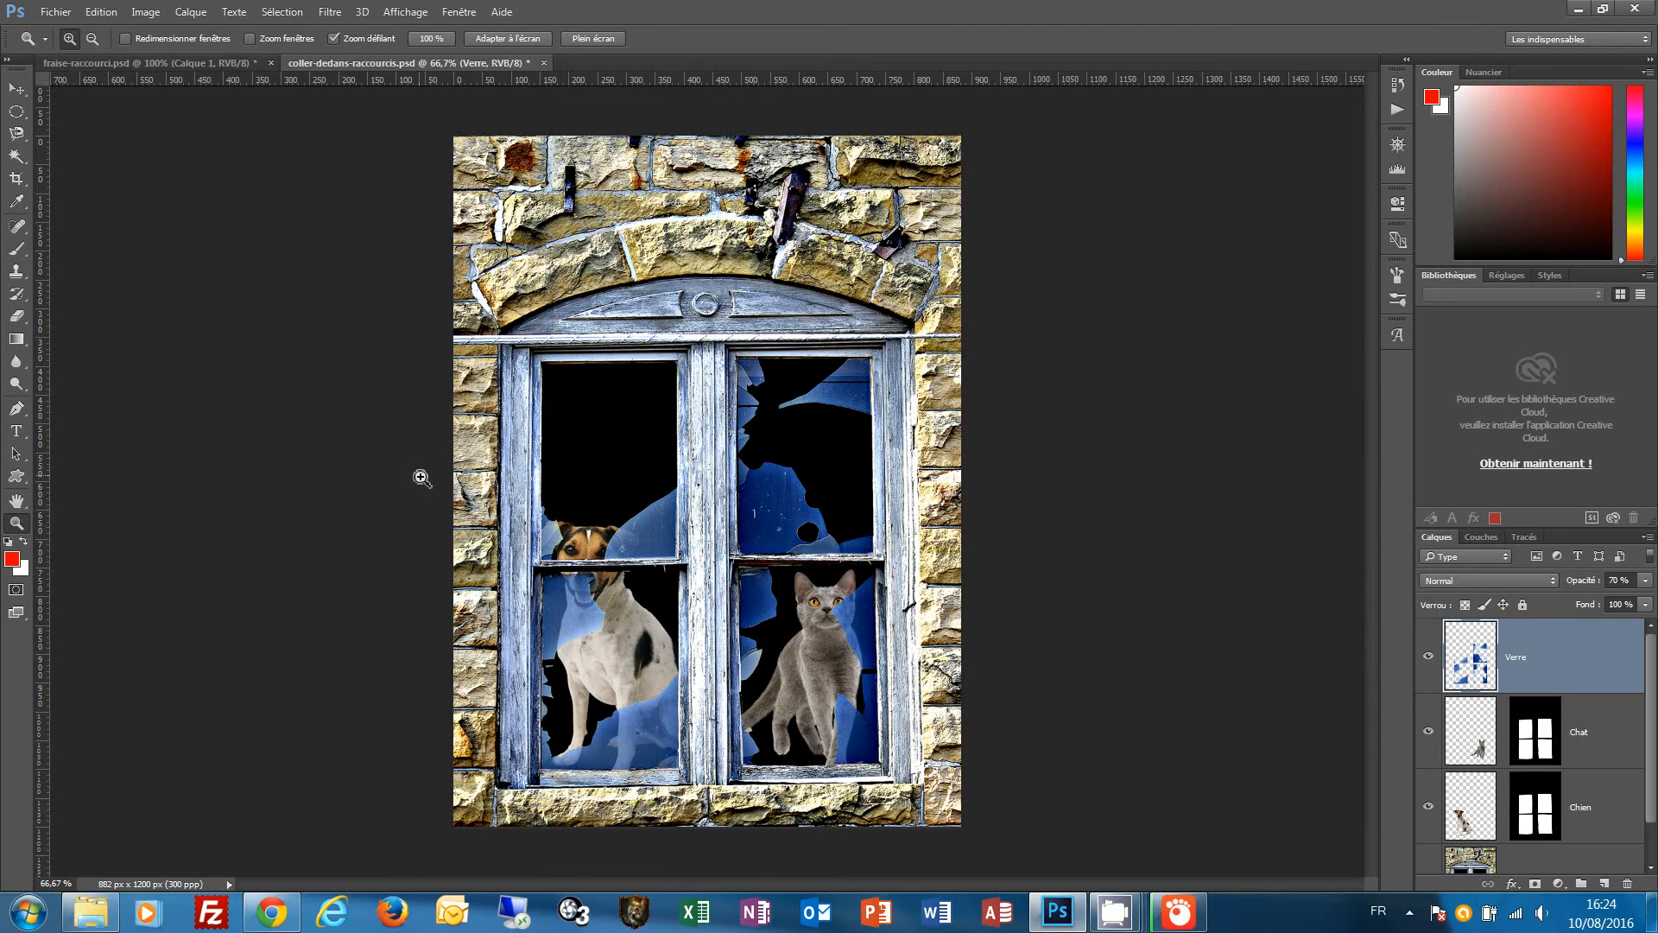
{"action": "key", "text": "ctrl+h"}
{"action": "key", "text": "ctrl+h"}
Toggle the Chien layer's visibility, then free-transform the dog, scaling it to about 87% and rotating it about 22.4° clockwise
{"action": "scroll", "coordinate": [1655, 730], "scroll_direction": "down", "scroll_amount": 2}
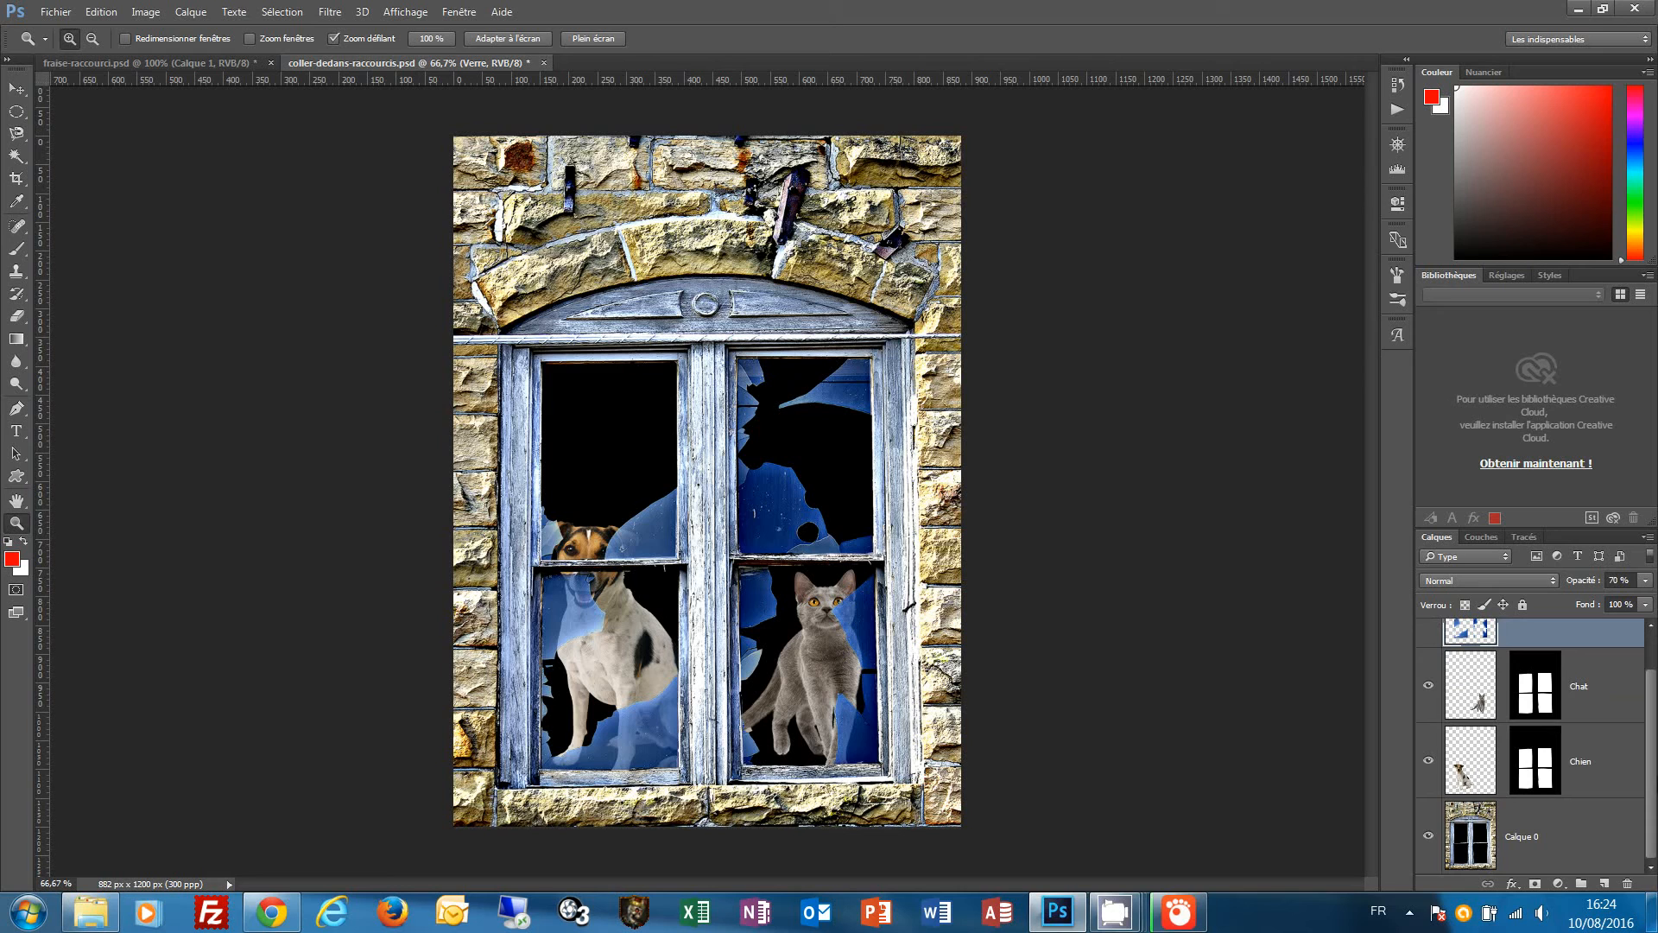
{"action": "left_click", "coordinate": [1471, 777]}
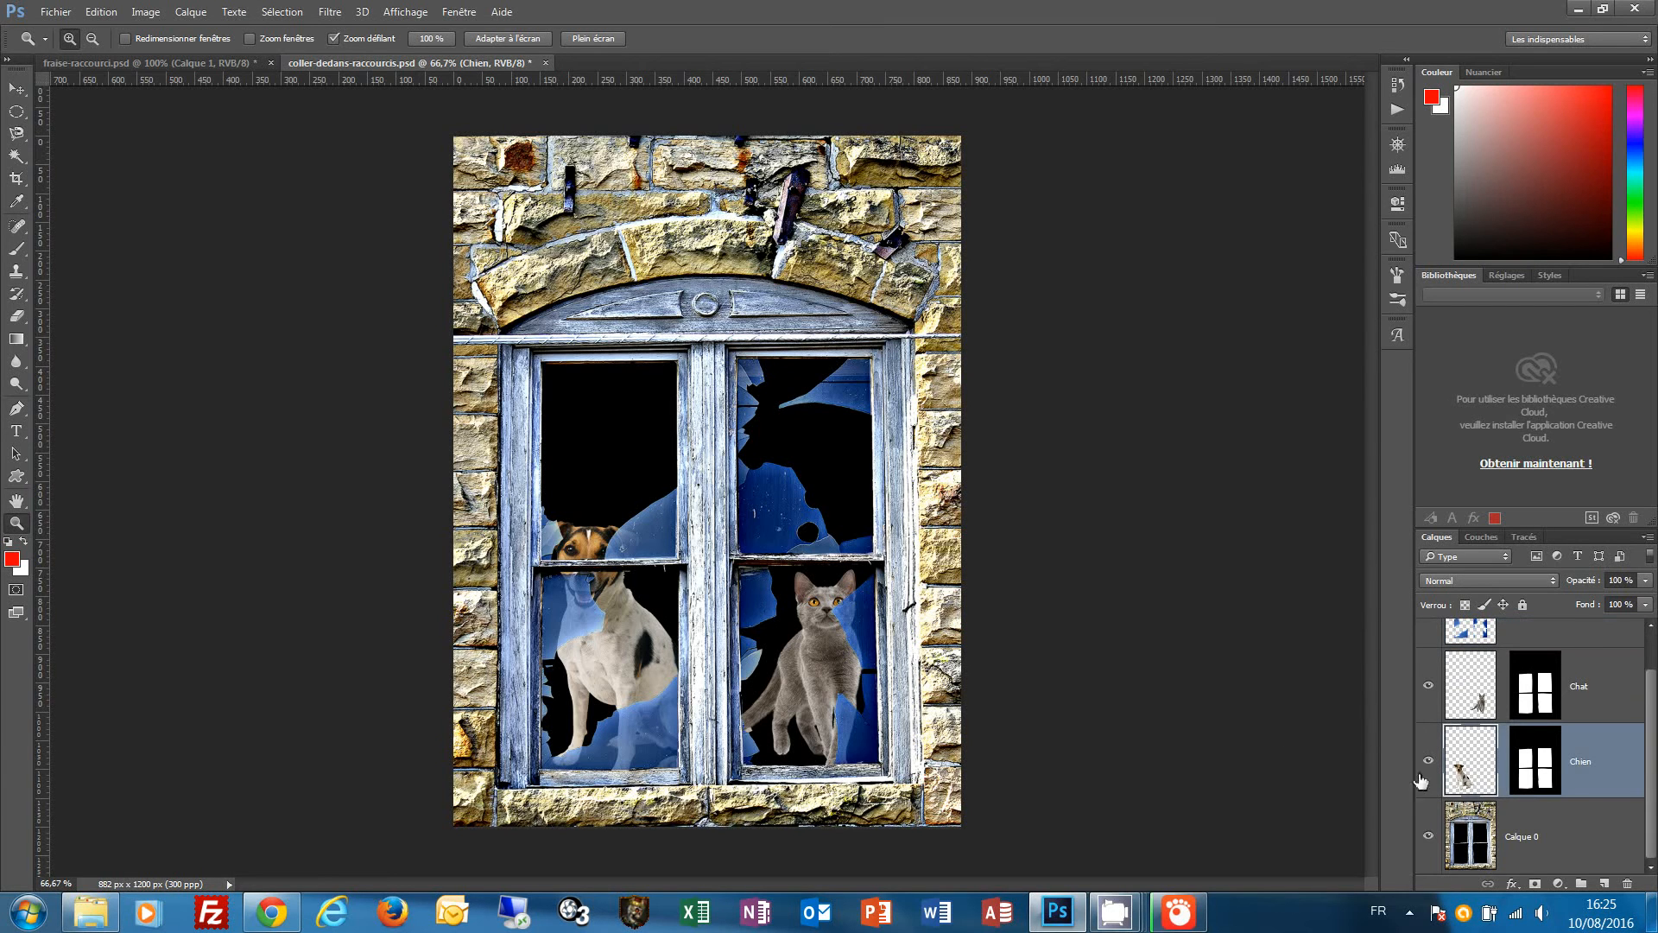
{"action": "left_click", "coordinate": [1429, 761]}
{"action": "left_click", "coordinate": [1429, 761]}
{"action": "key", "text": "ctrl+t"}
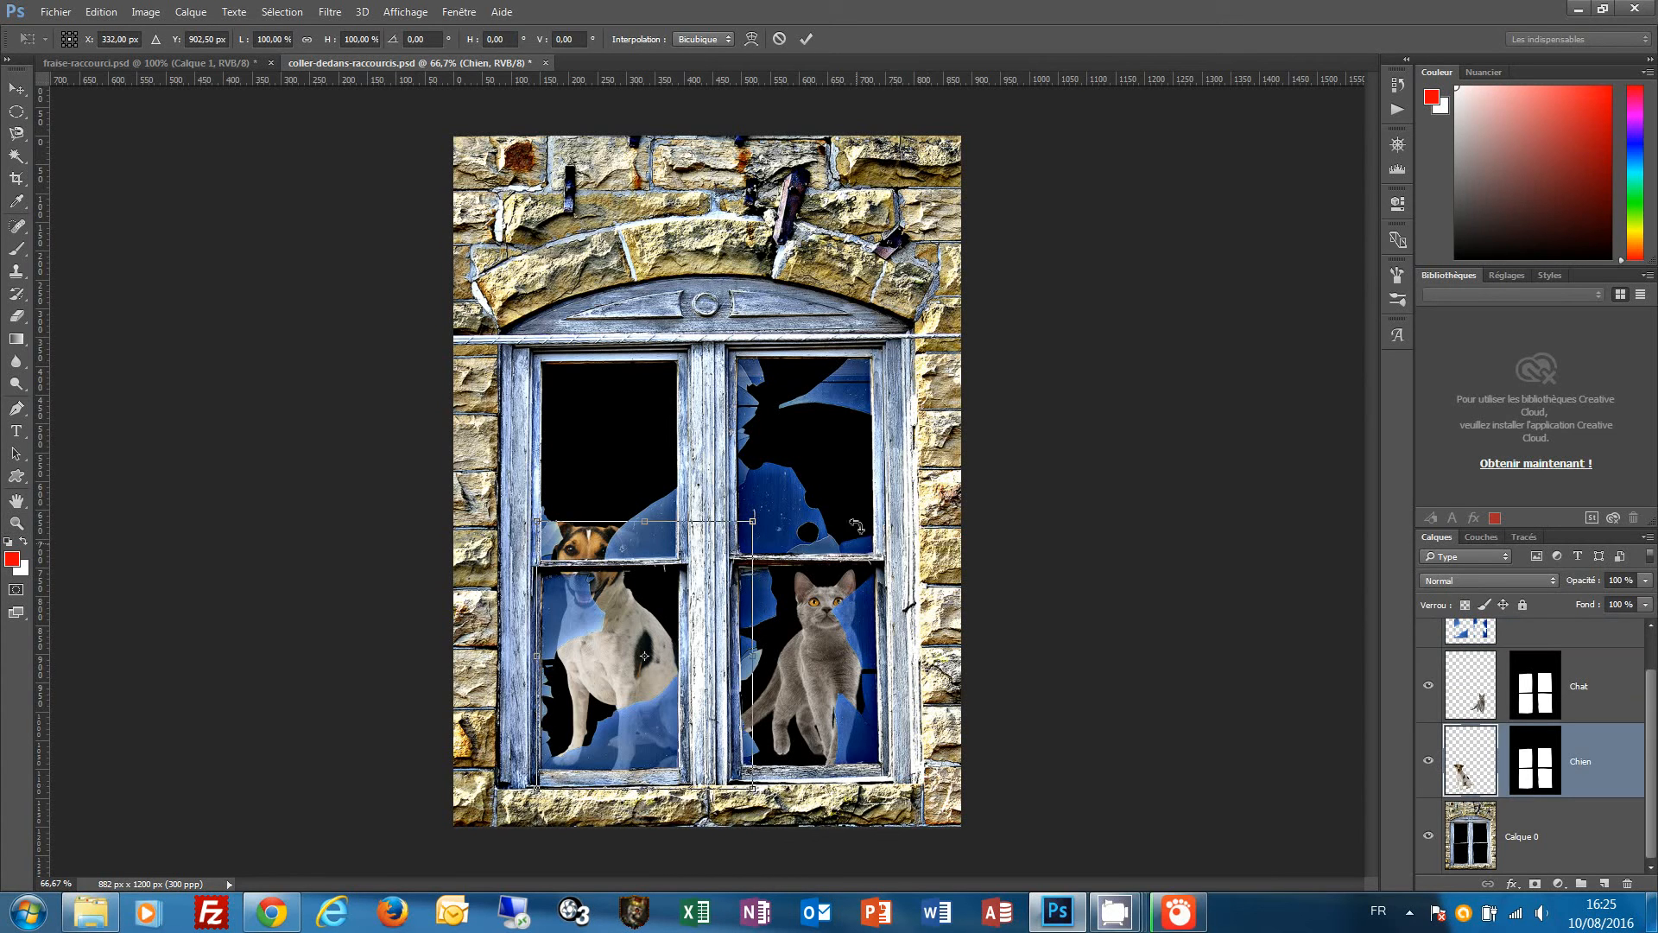
{"action": "left_click_drag", "start_coordinate": [752, 522], "coordinate": [728, 559]}
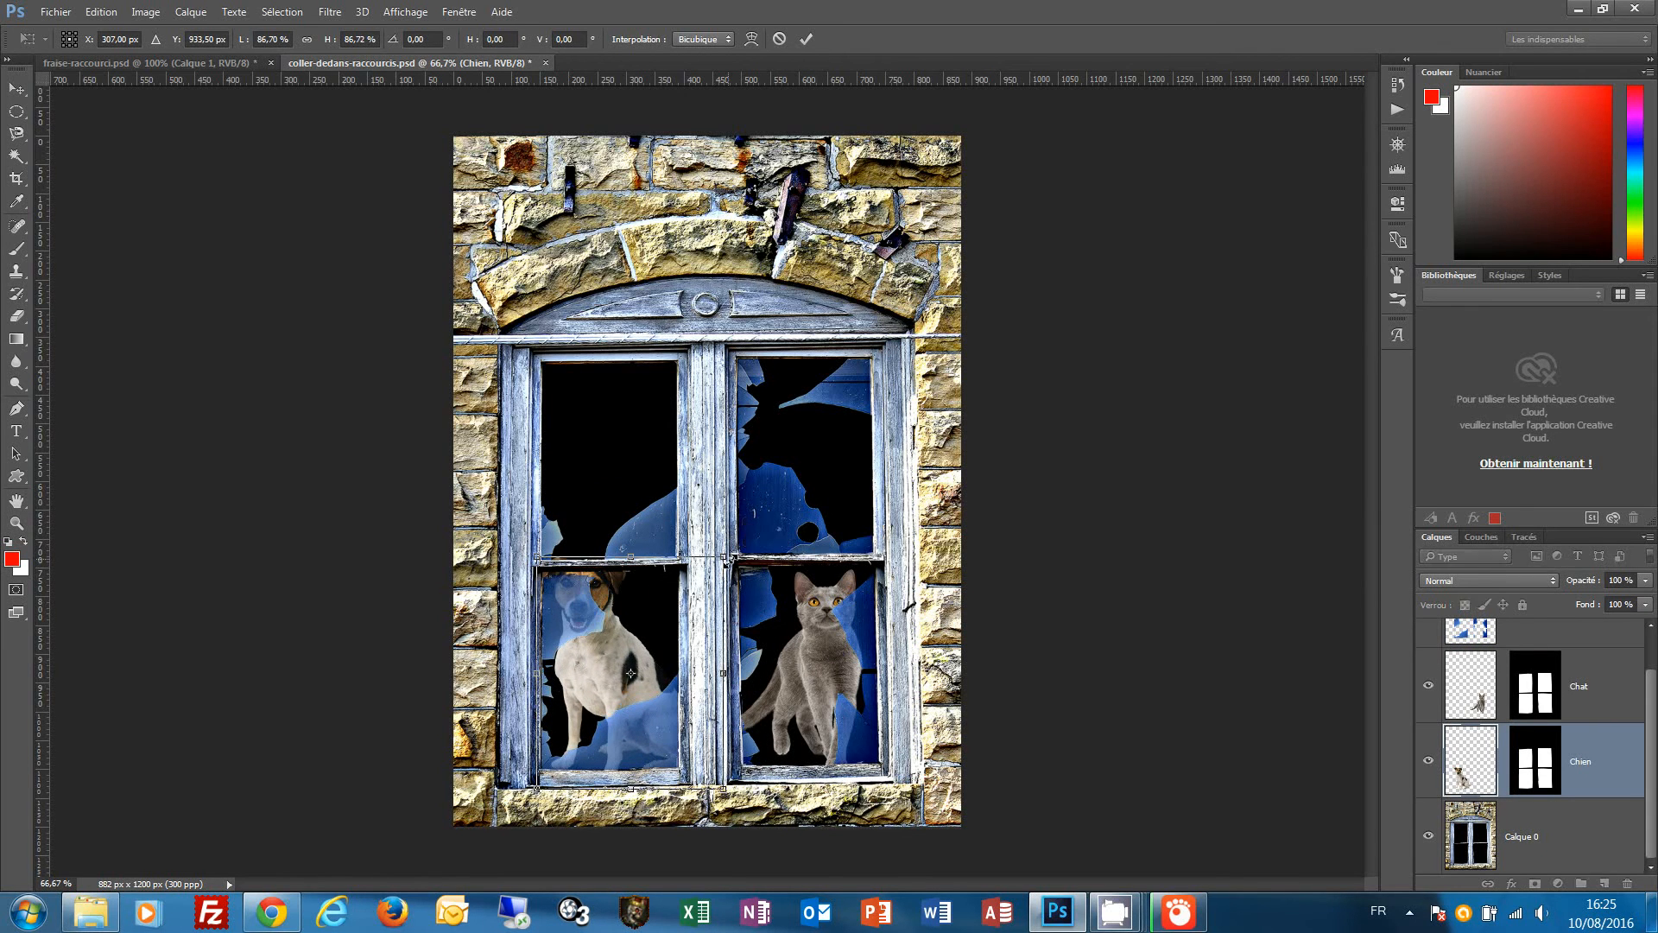
{"action": "left_click_drag", "start_coordinate": [746, 544], "coordinate": [779, 602]}
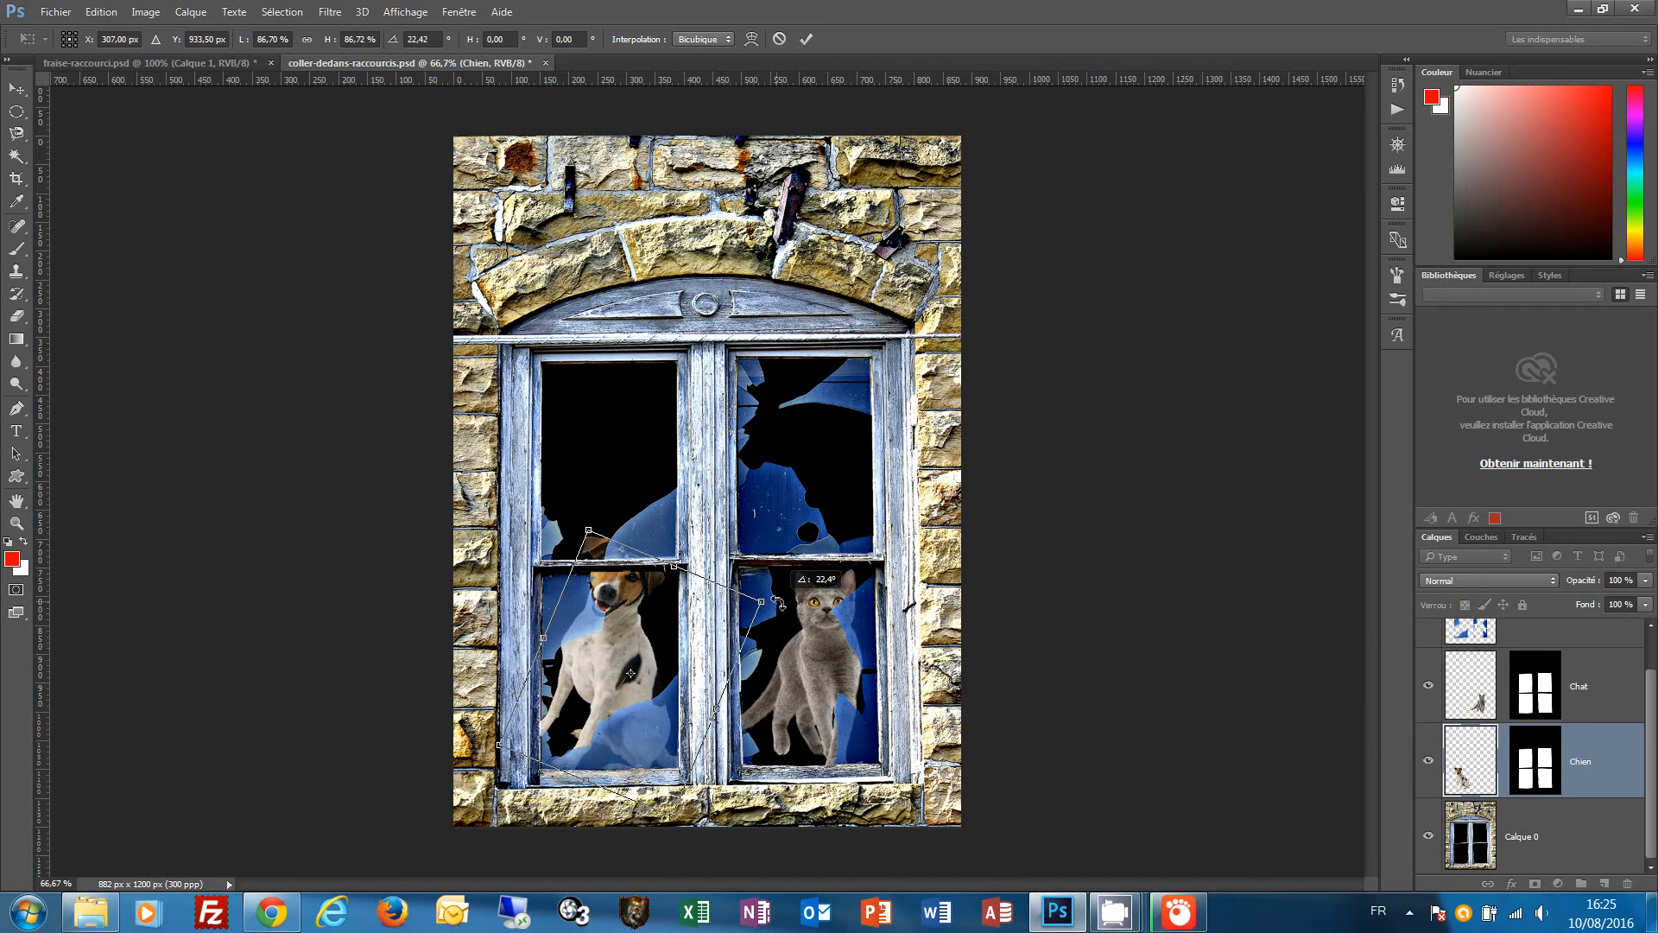
{"action": "left_click_drag", "start_coordinate": [779, 603], "coordinate": [779, 603]}
{"action": "key", "text": "Return"}
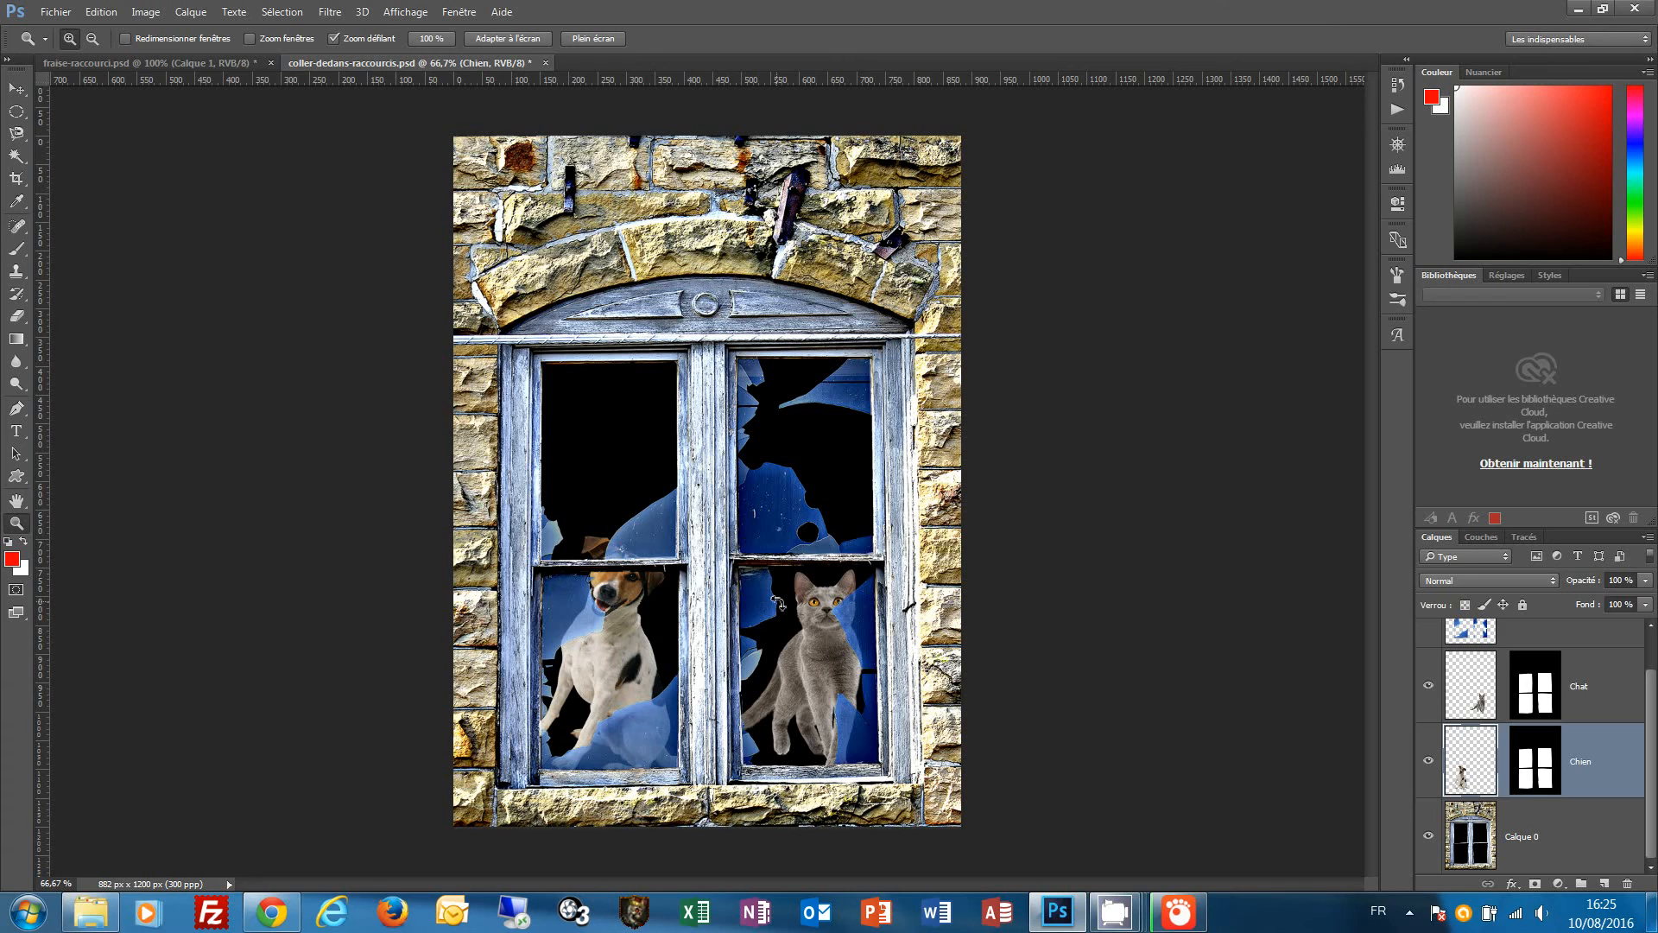
Free-transform the cat on the Chat layer, rotating it about 21.9° counterclockwise
{"action": "left_click", "coordinate": [1477, 701]}
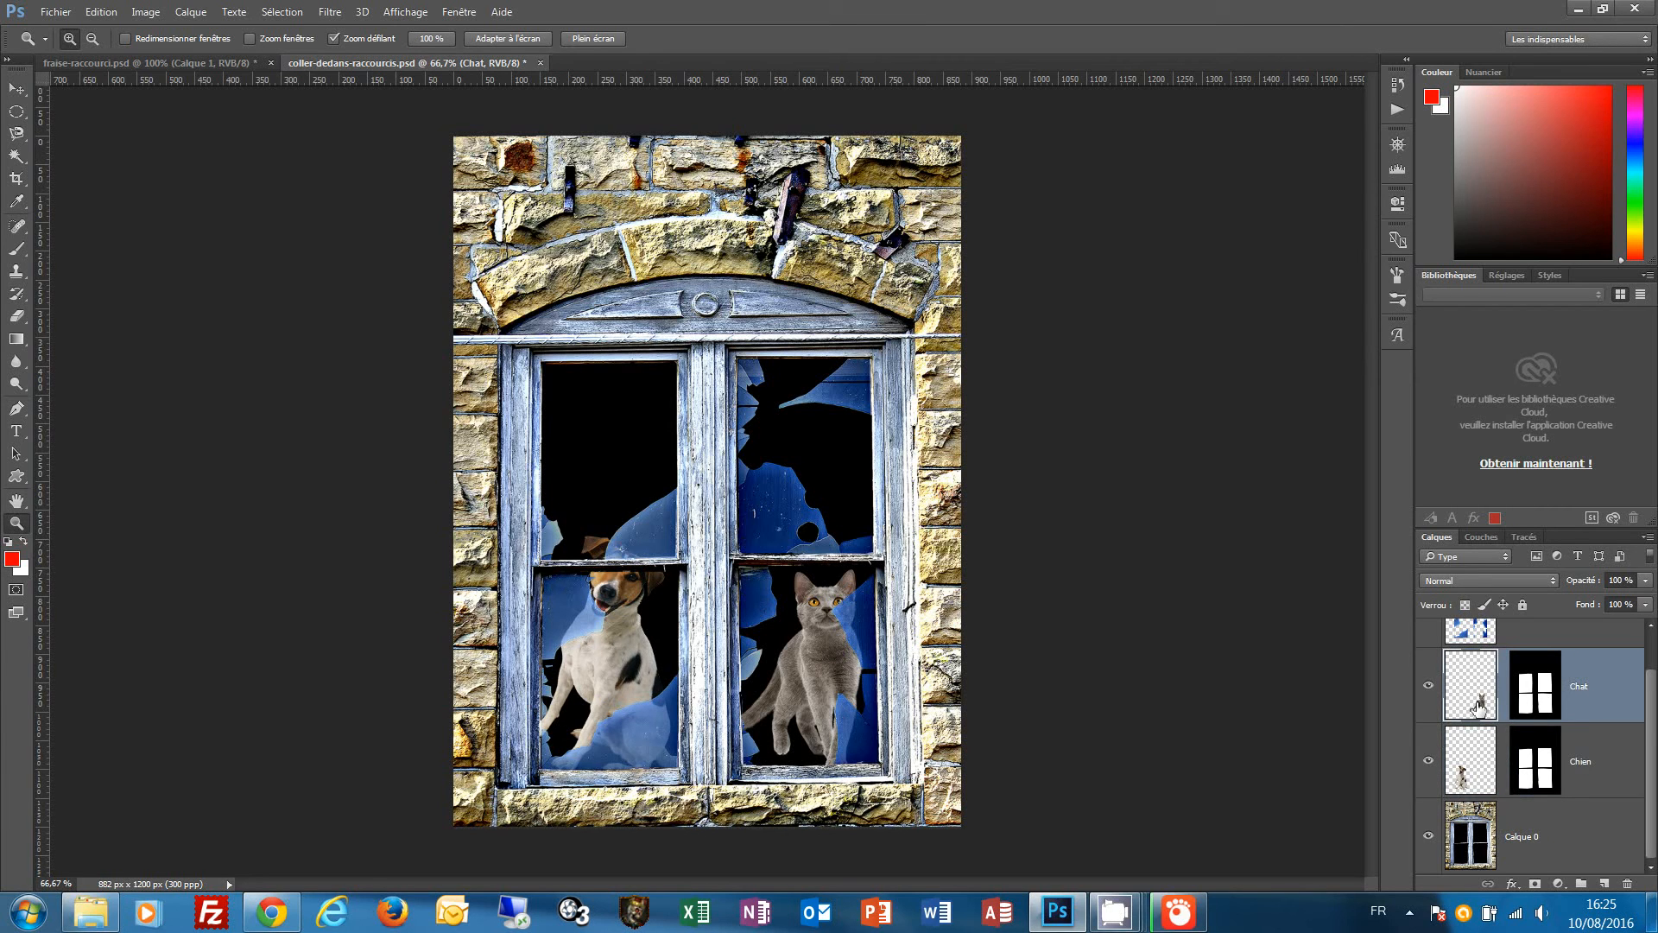
{"action": "key", "text": "ctrl+t"}
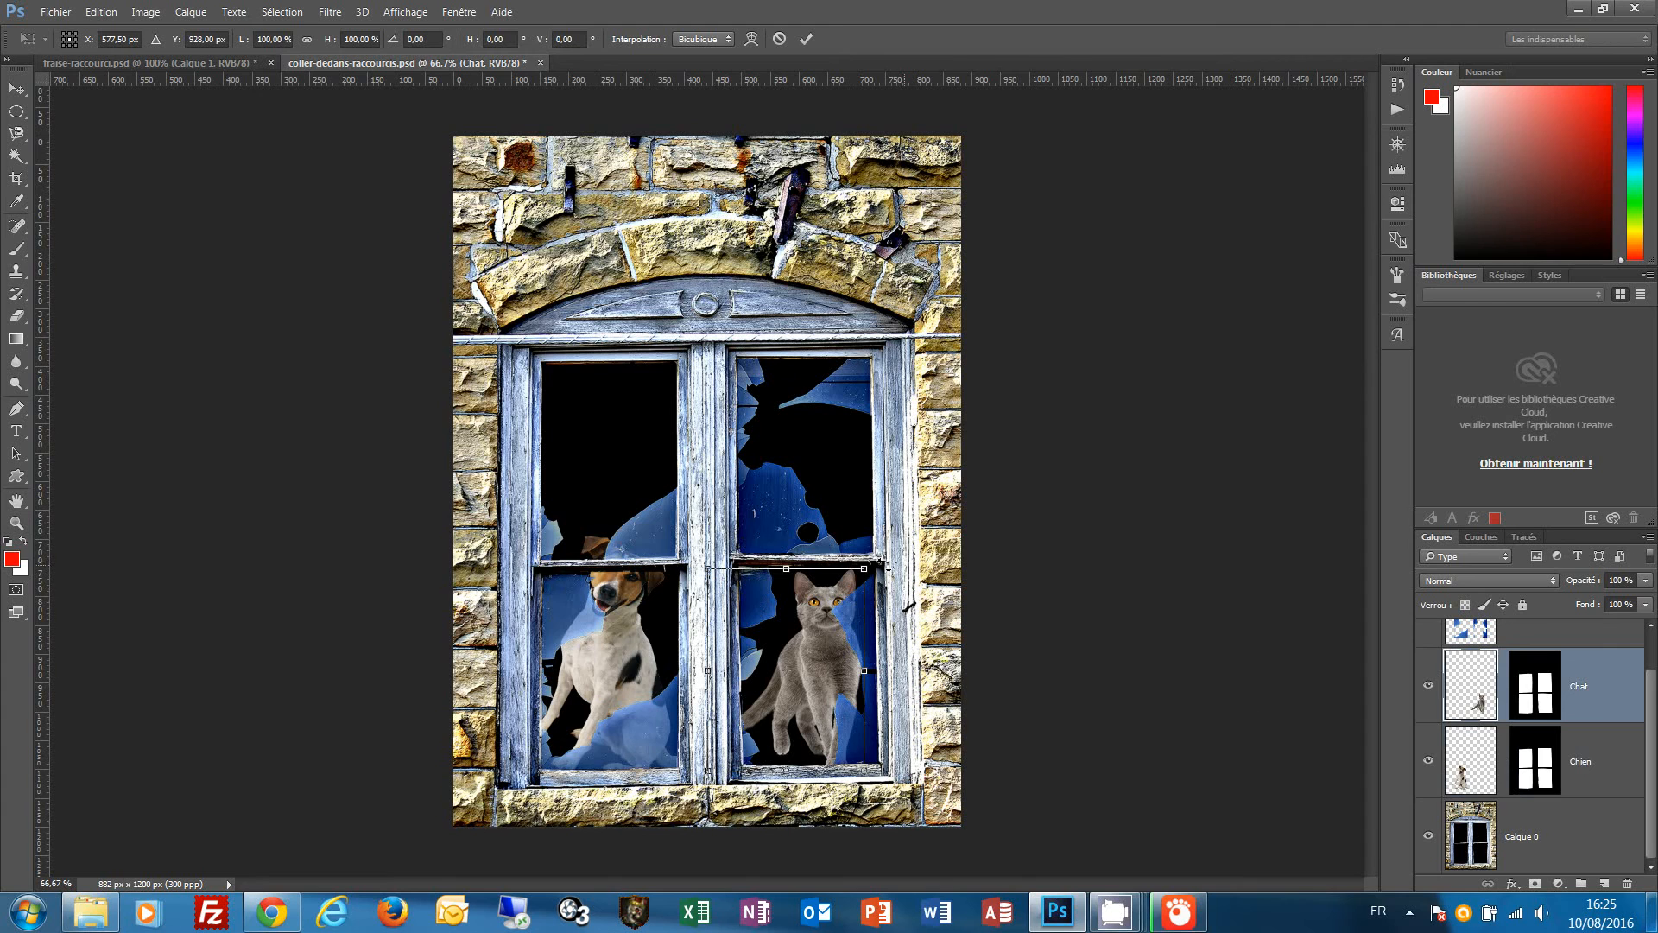
{"action": "left_click_drag", "start_coordinate": [883, 557], "coordinate": [836, 529]}
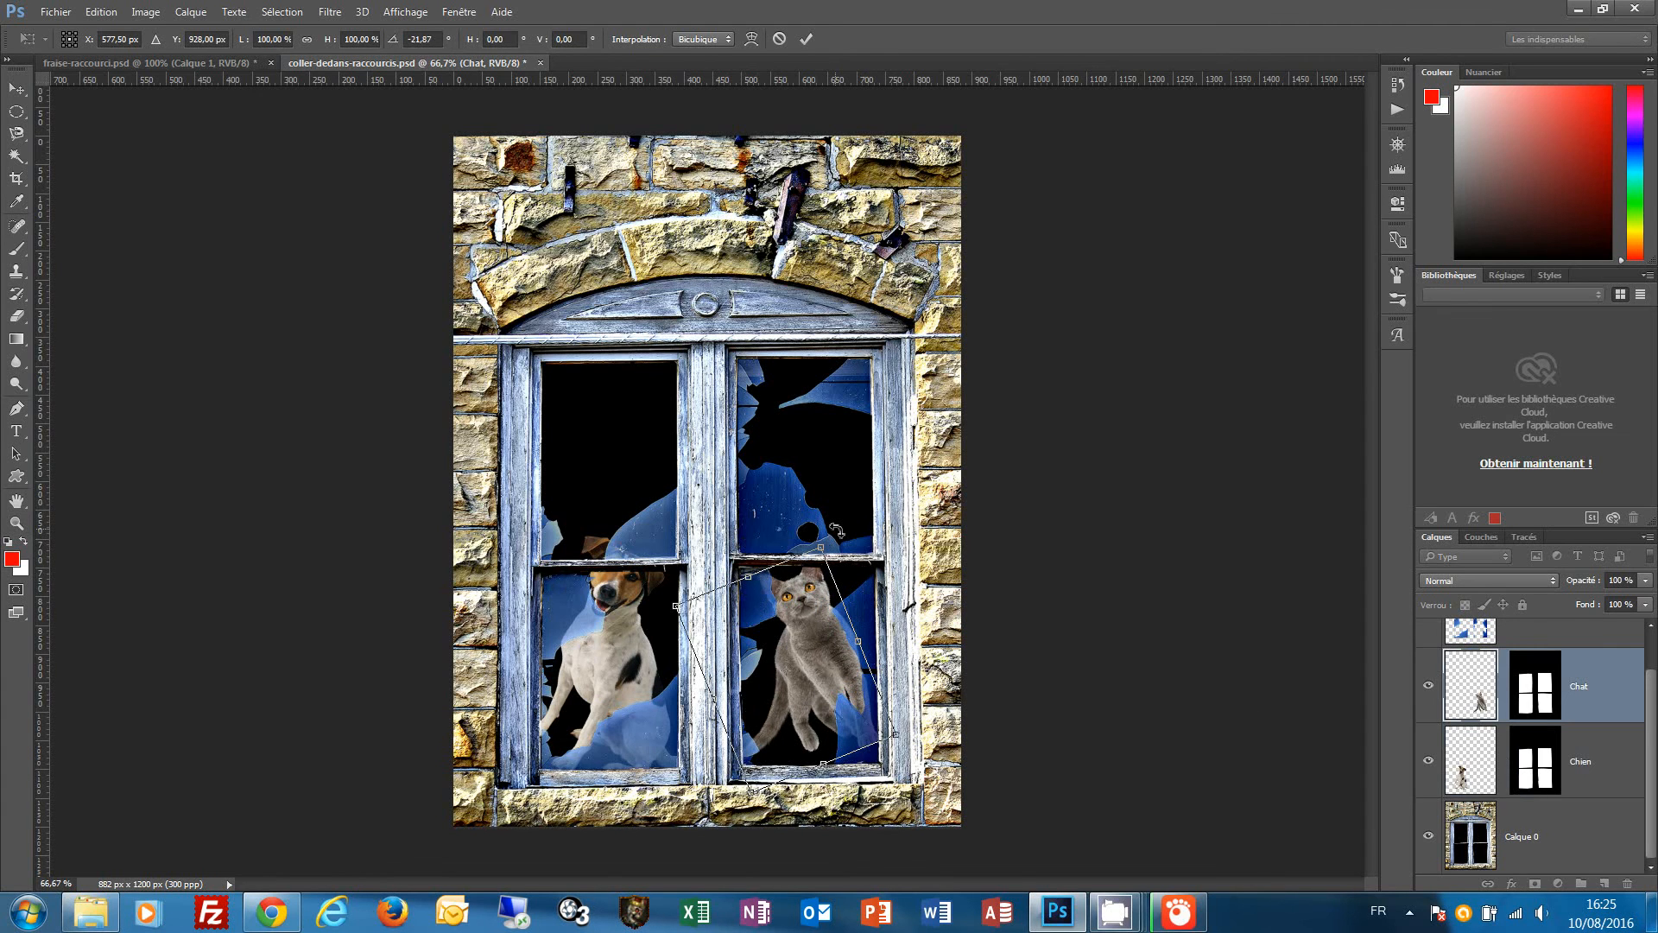
{"action": "key", "text": "Escape"}
{"action": "key", "text": "z"}
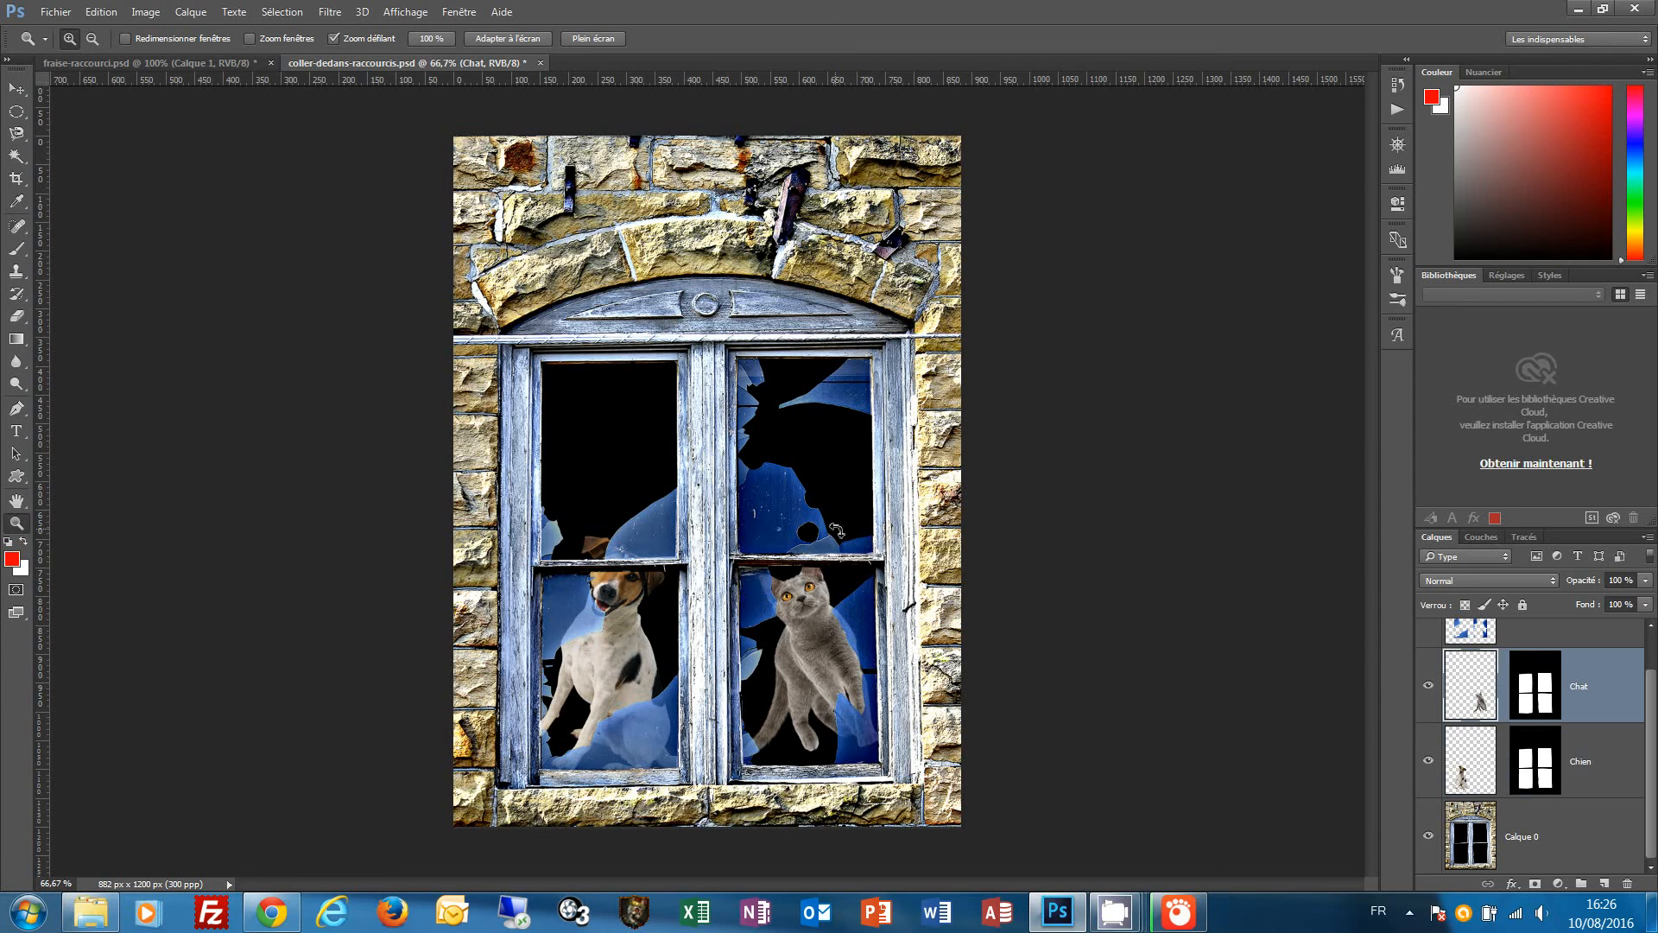
Undo and redo the cat's rotation repeatedly, then step back through the history to undo both the cat and dog transforms
{"action": "key", "text": "ctrl+z"}
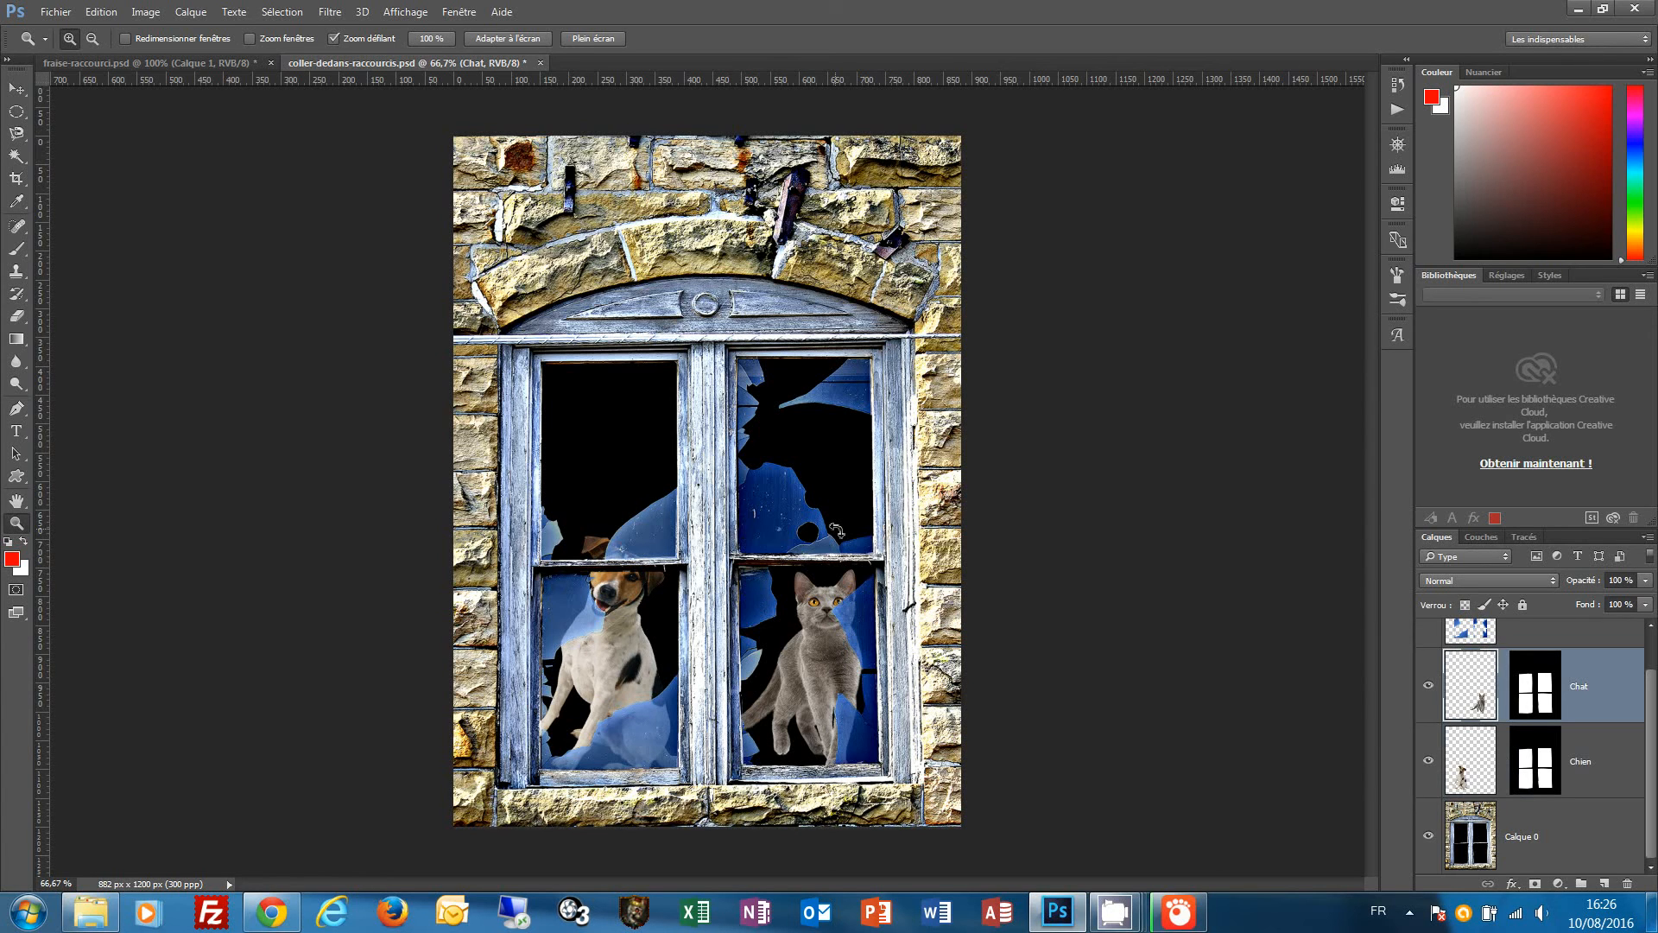
{"action": "key", "text": "ctrl+z"}
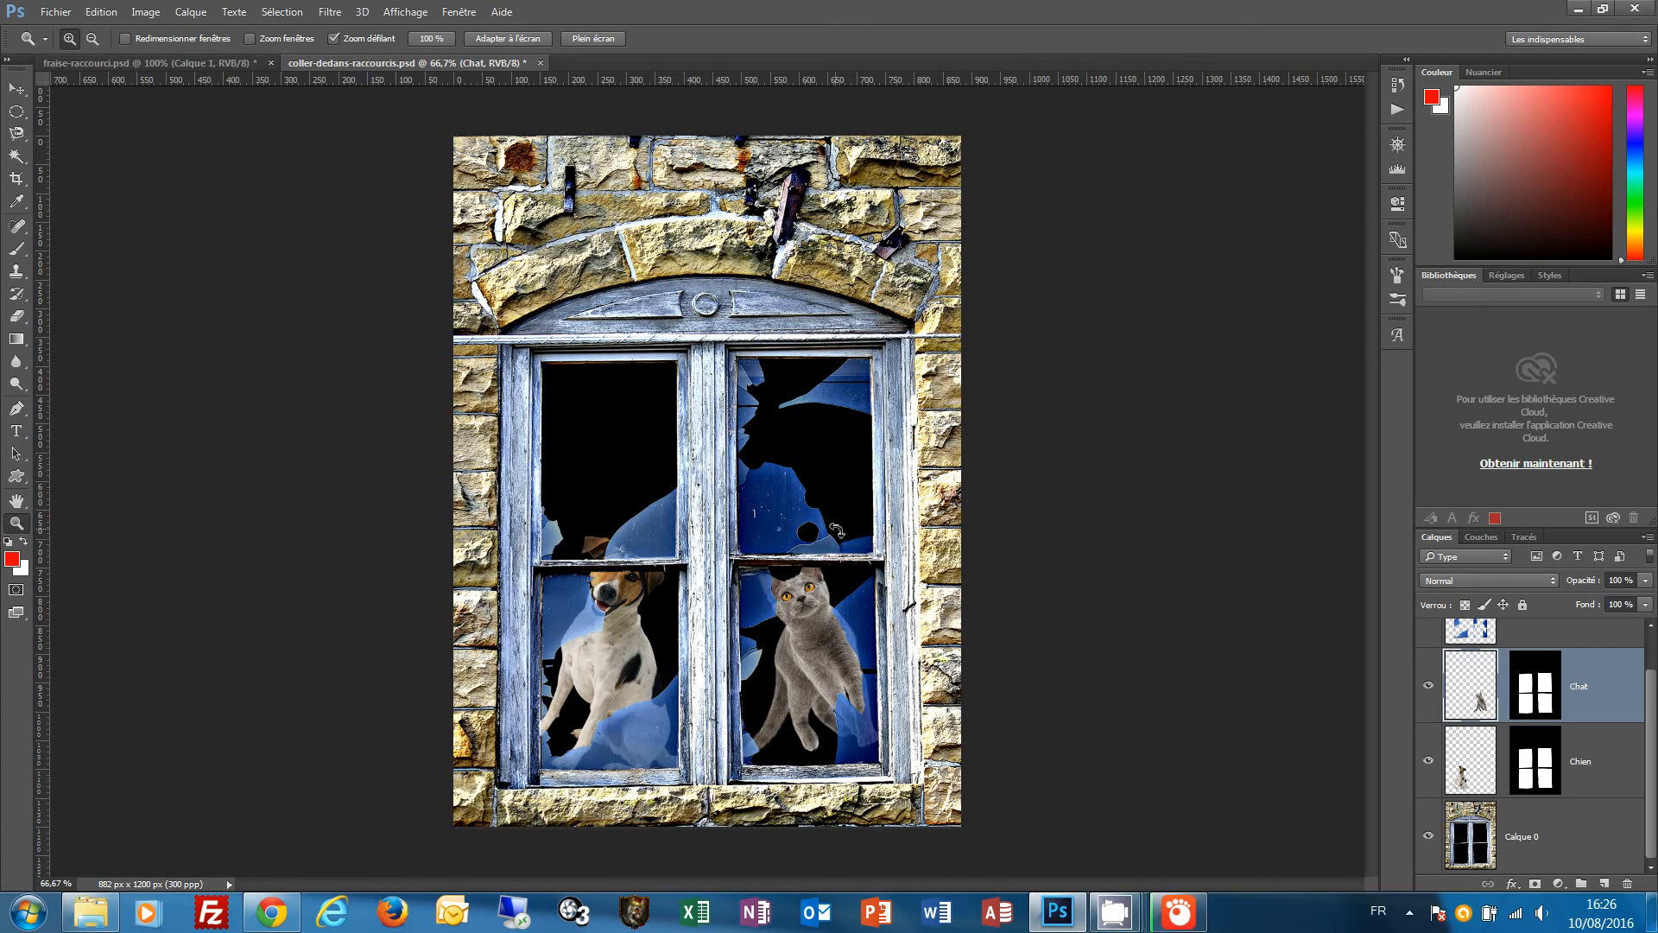
{"action": "key", "text": "ctrl+z"}
{"action": "key", "text": "ctrl+z"}
{"action": "key", "text": "ctrl+alt+z"}
{"action": "key", "text": "ctrl+alt+z"}
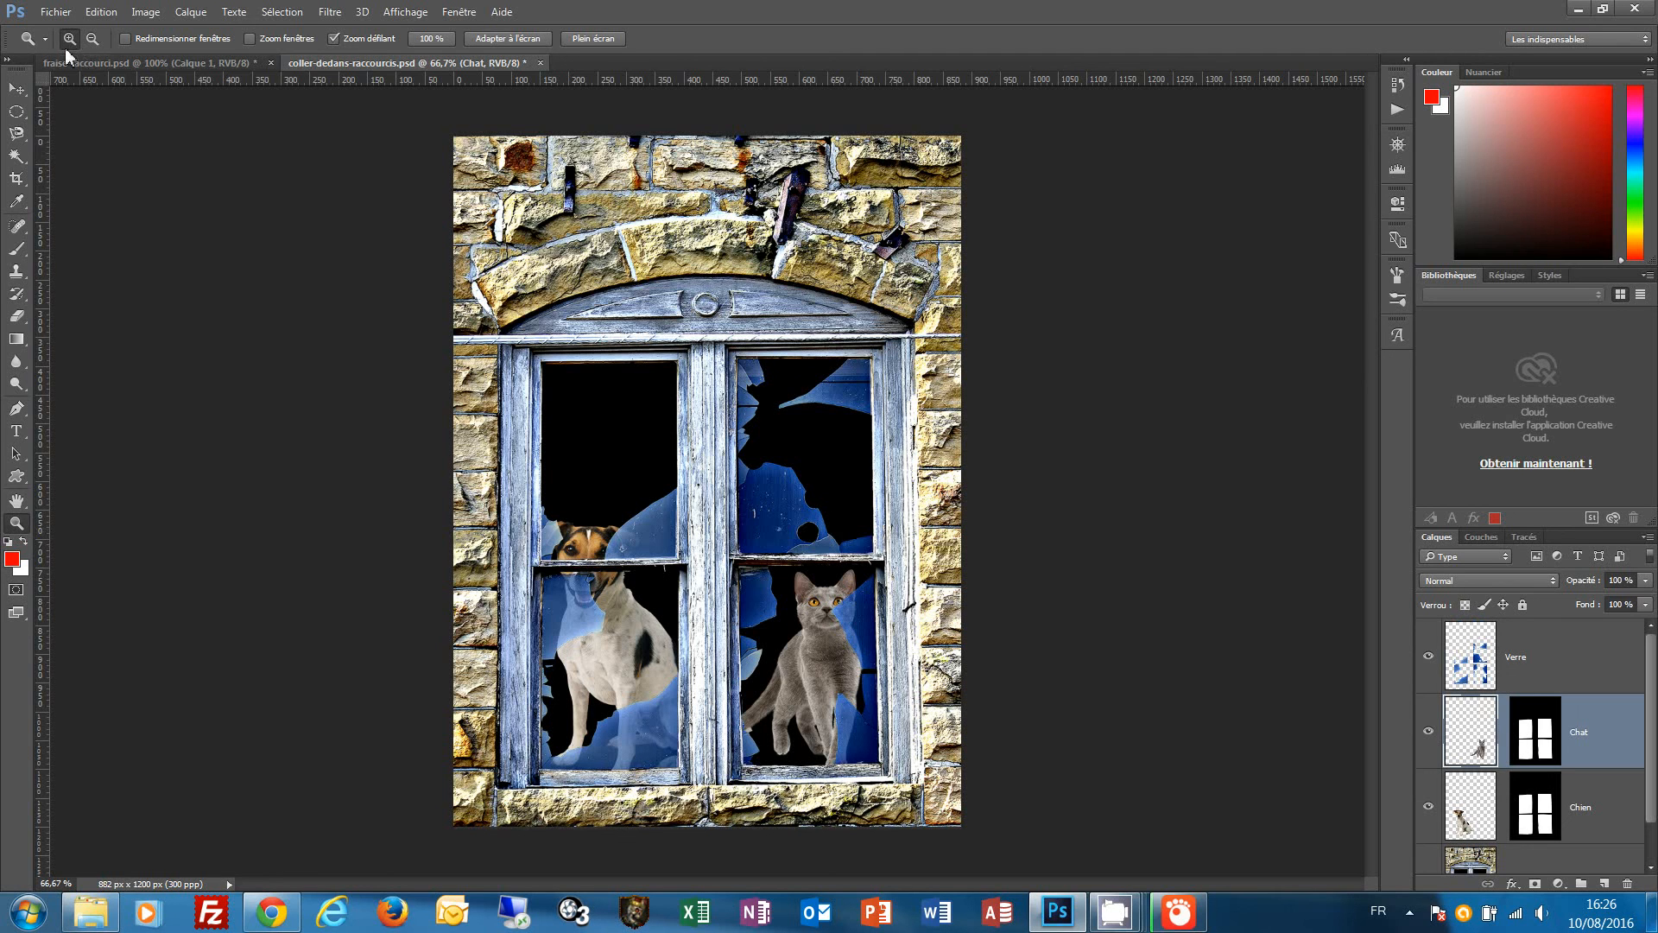
{"action": "left_click", "coordinate": [101, 13]}
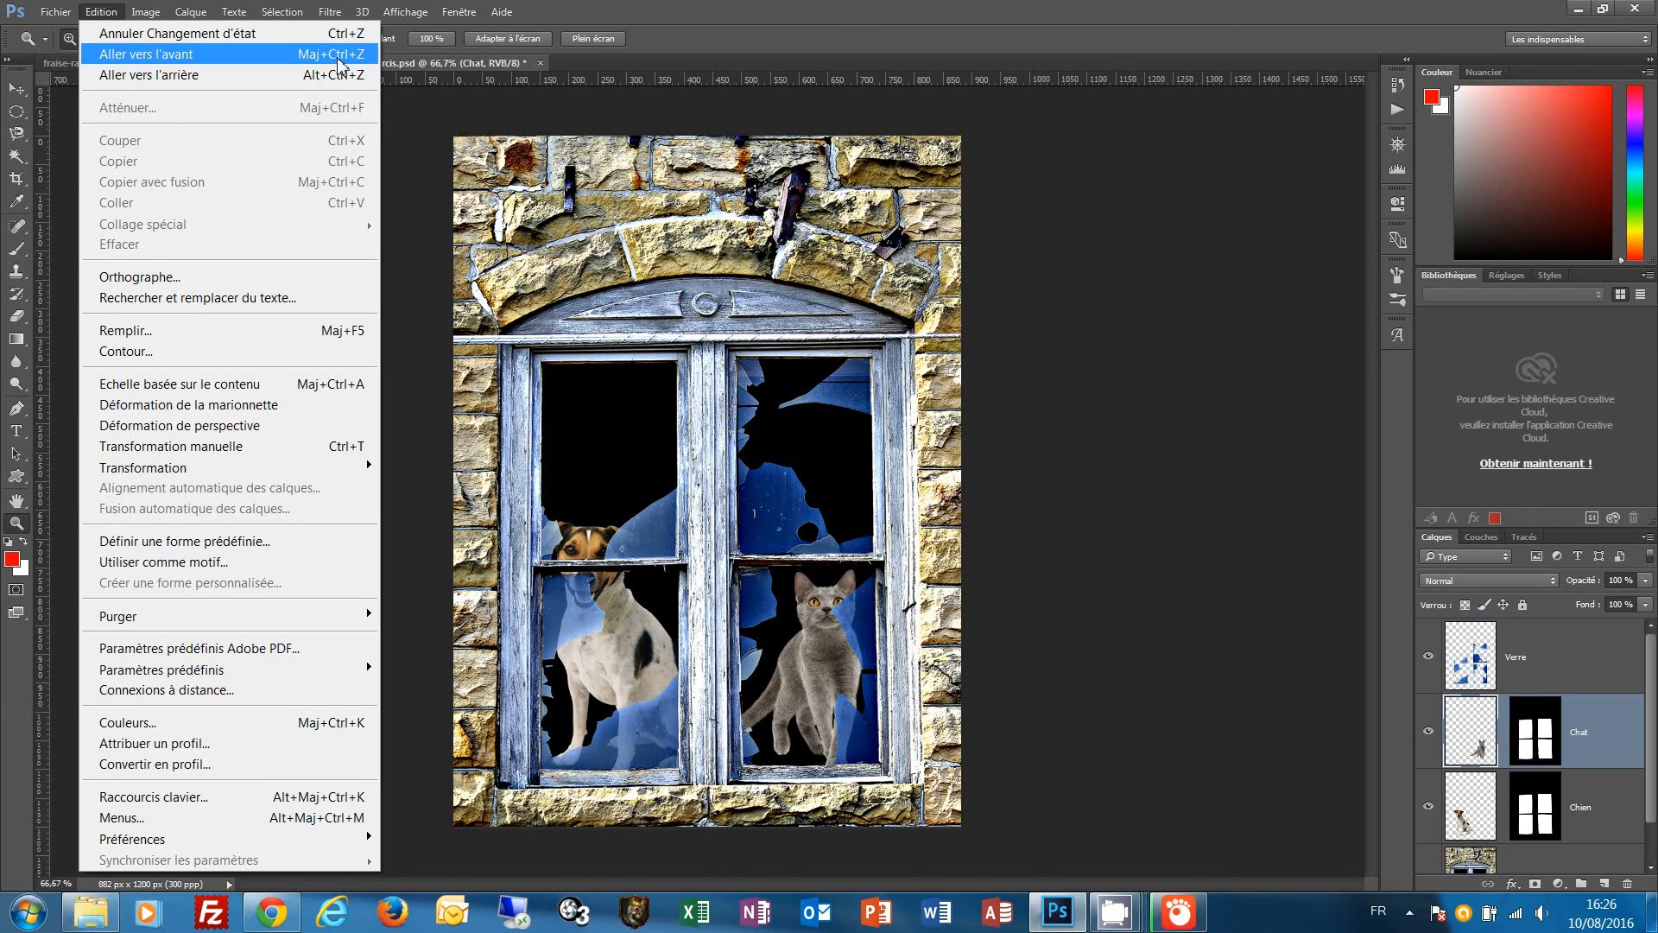
{"action": "left_click", "coordinate": [792, 5]}
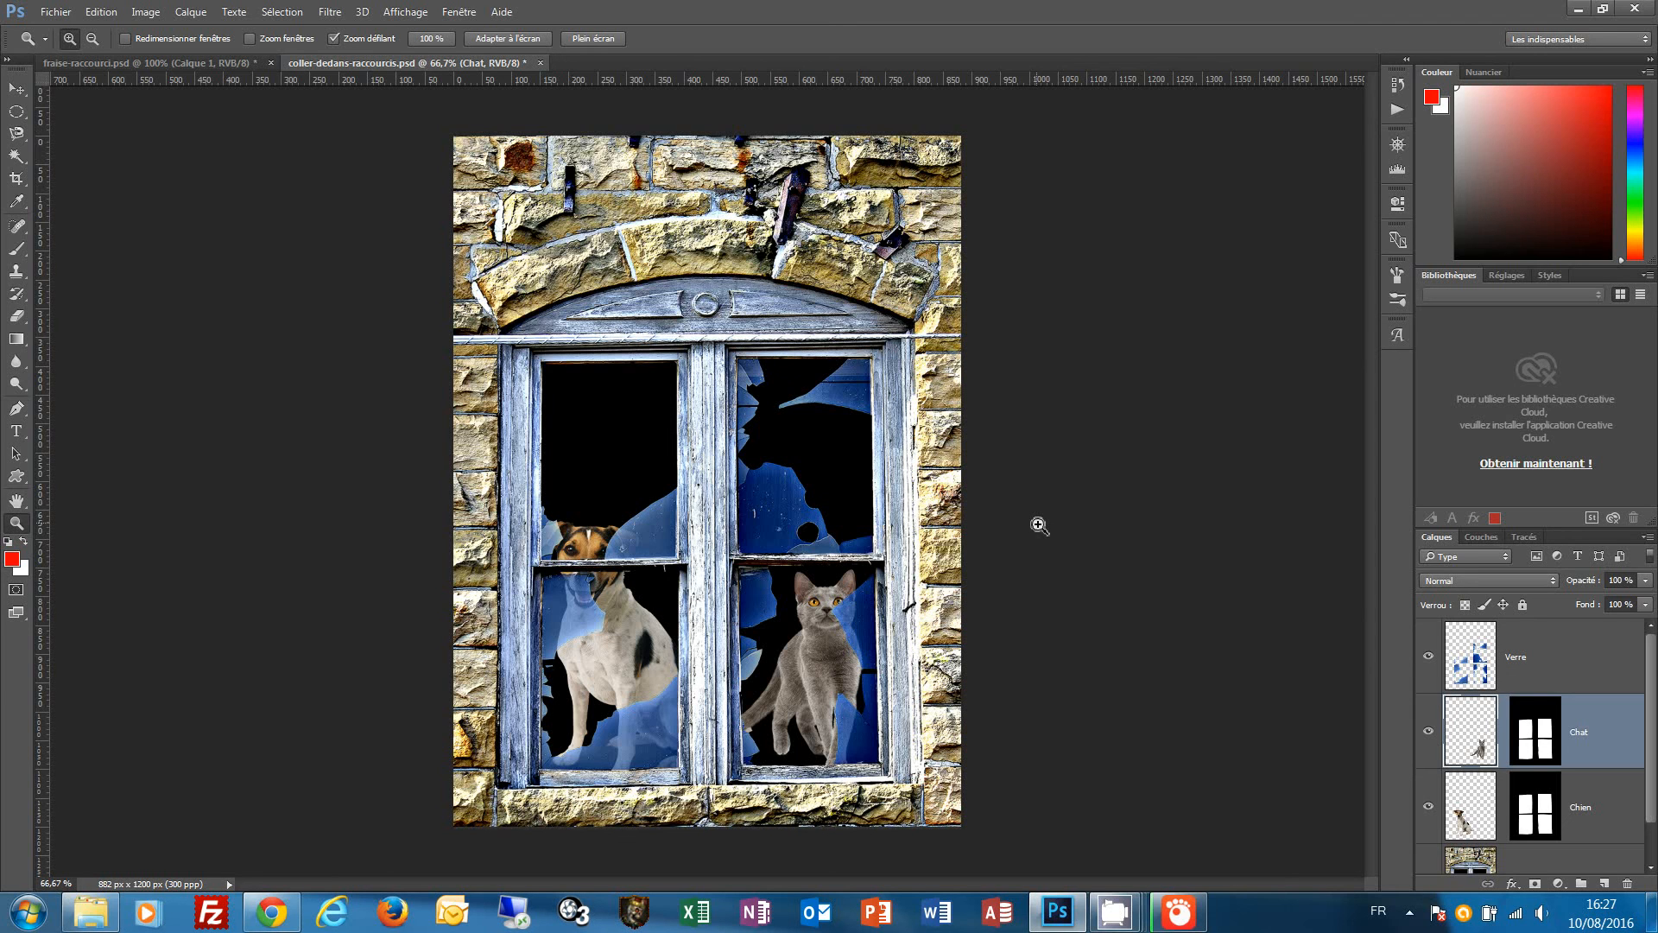
Fit the window image to the screen, display it at 100%, and zoom in on the upper panes to 500%
{"action": "double_click", "coordinate": [17, 501]}
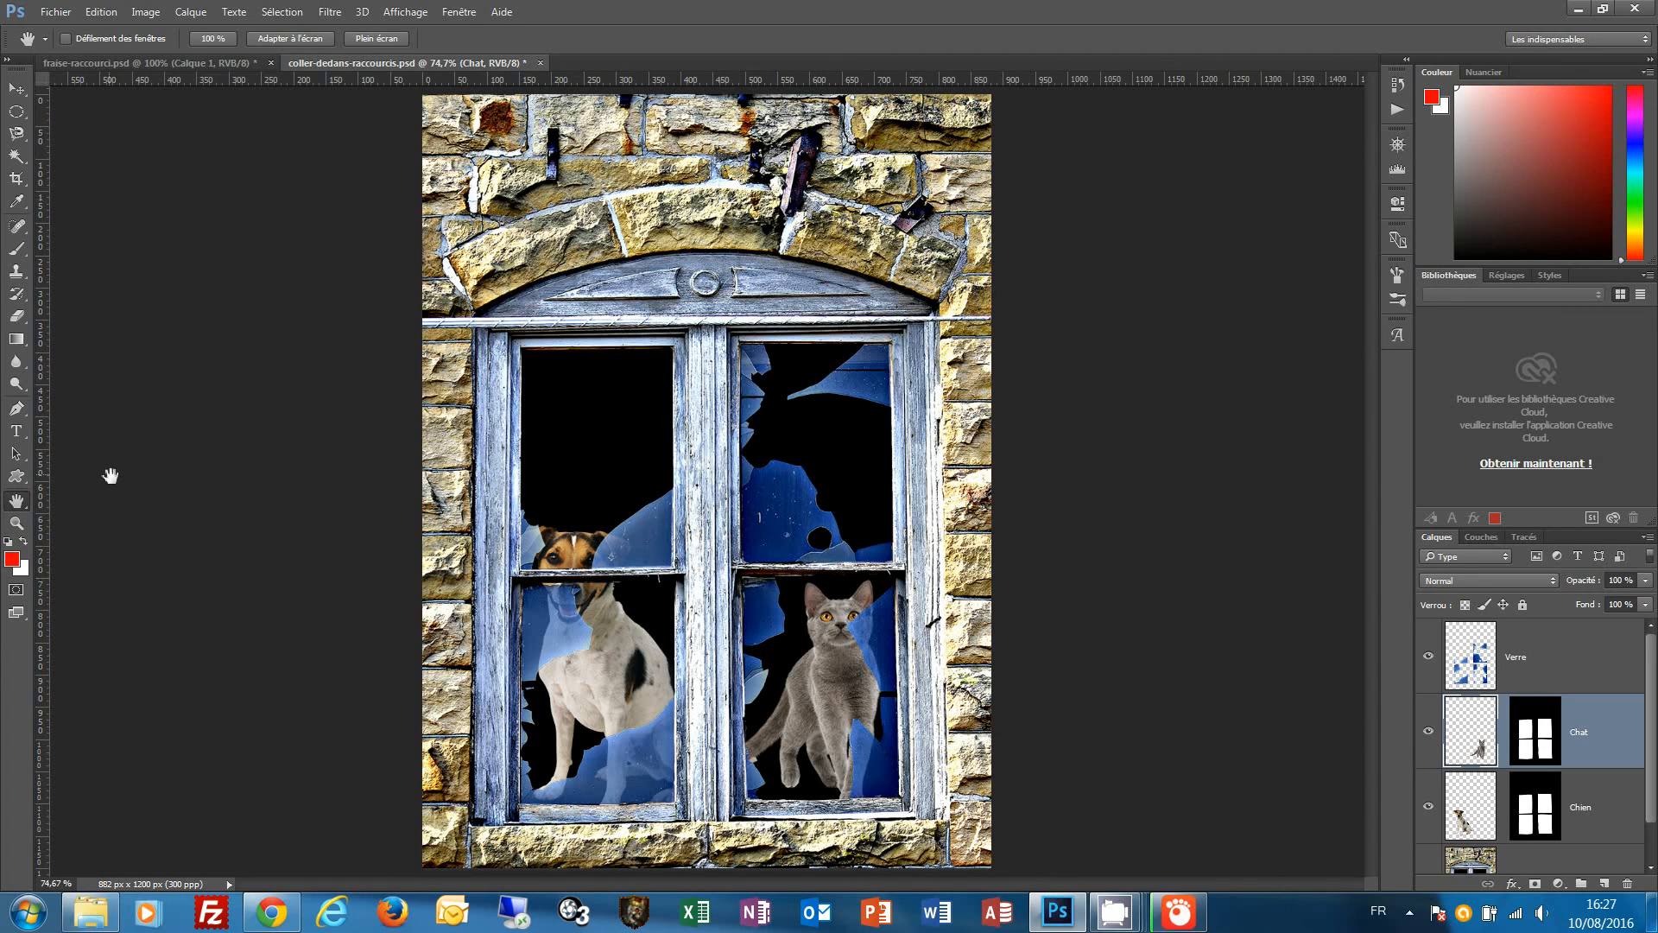
{"action": "double_click", "coordinate": [17, 524]}
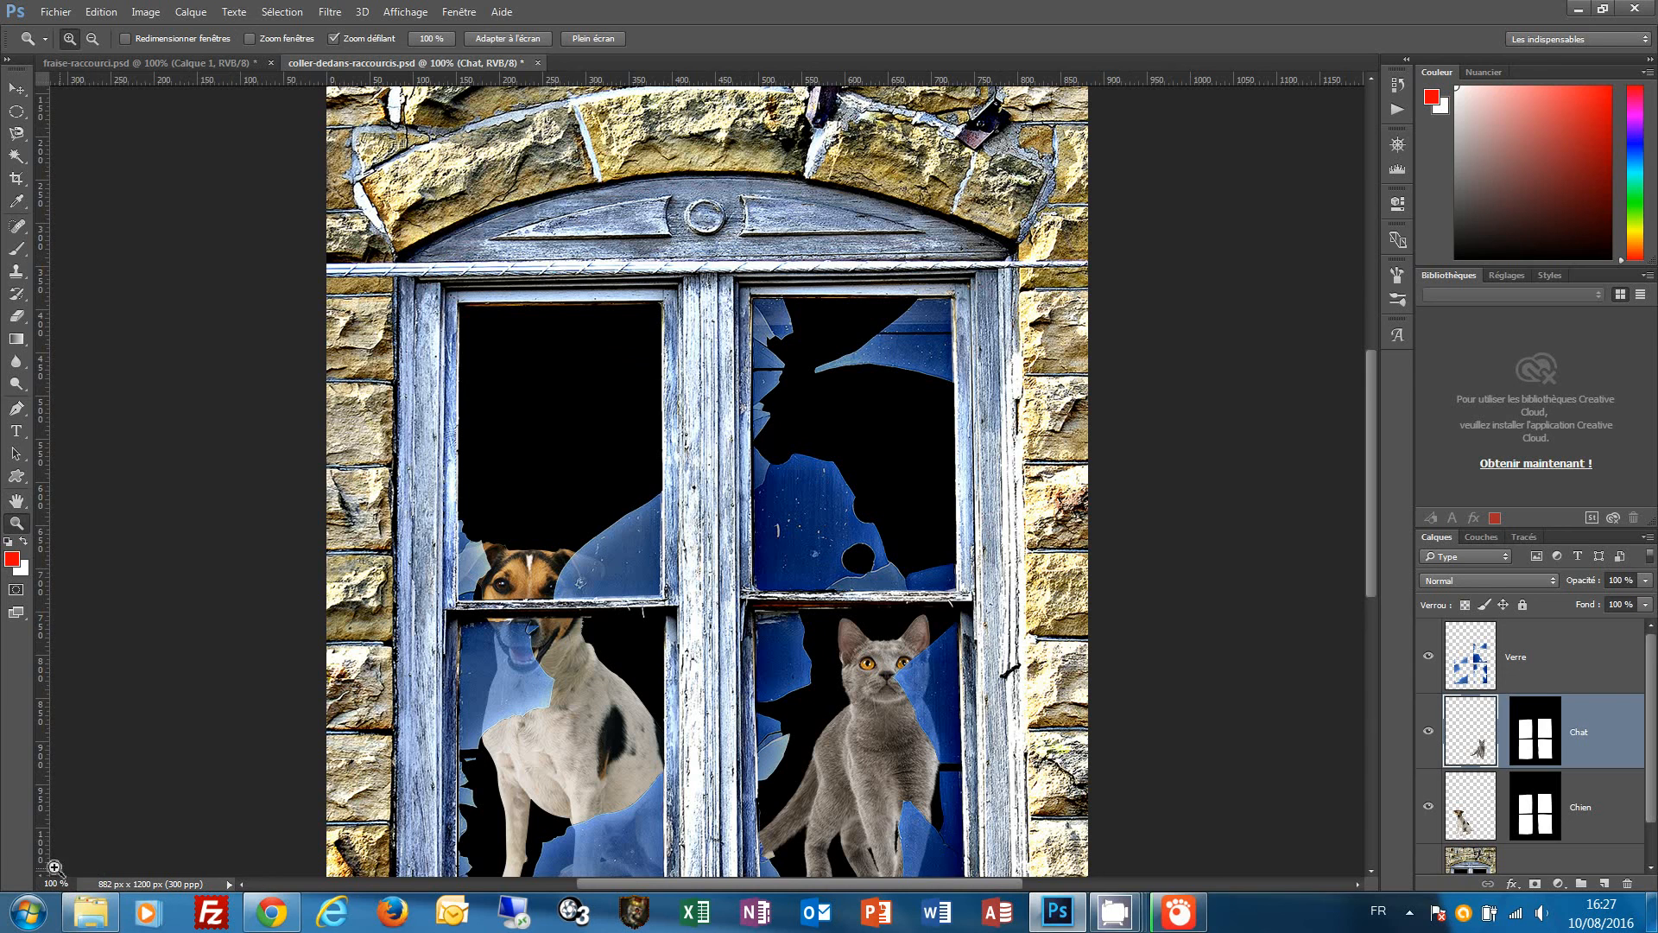
{"action": "left_click", "coordinate": [1081, 569]}
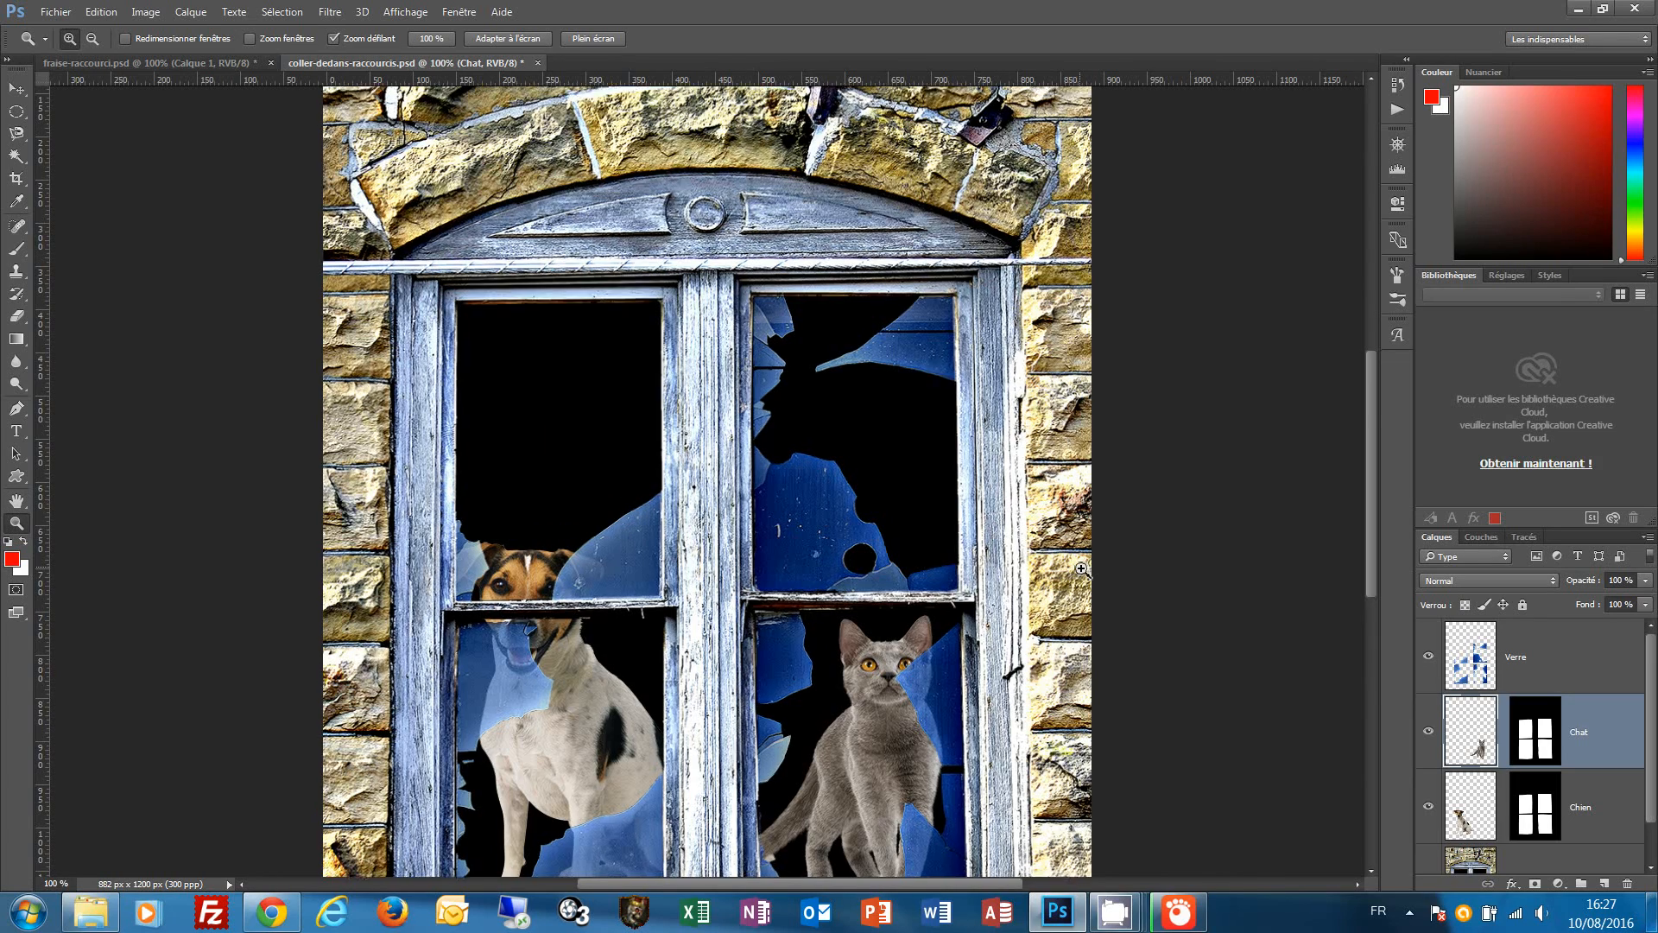
{"action": "left_click", "coordinate": [1082, 569]}
{"action": "left_click", "coordinate": [1081, 569]}
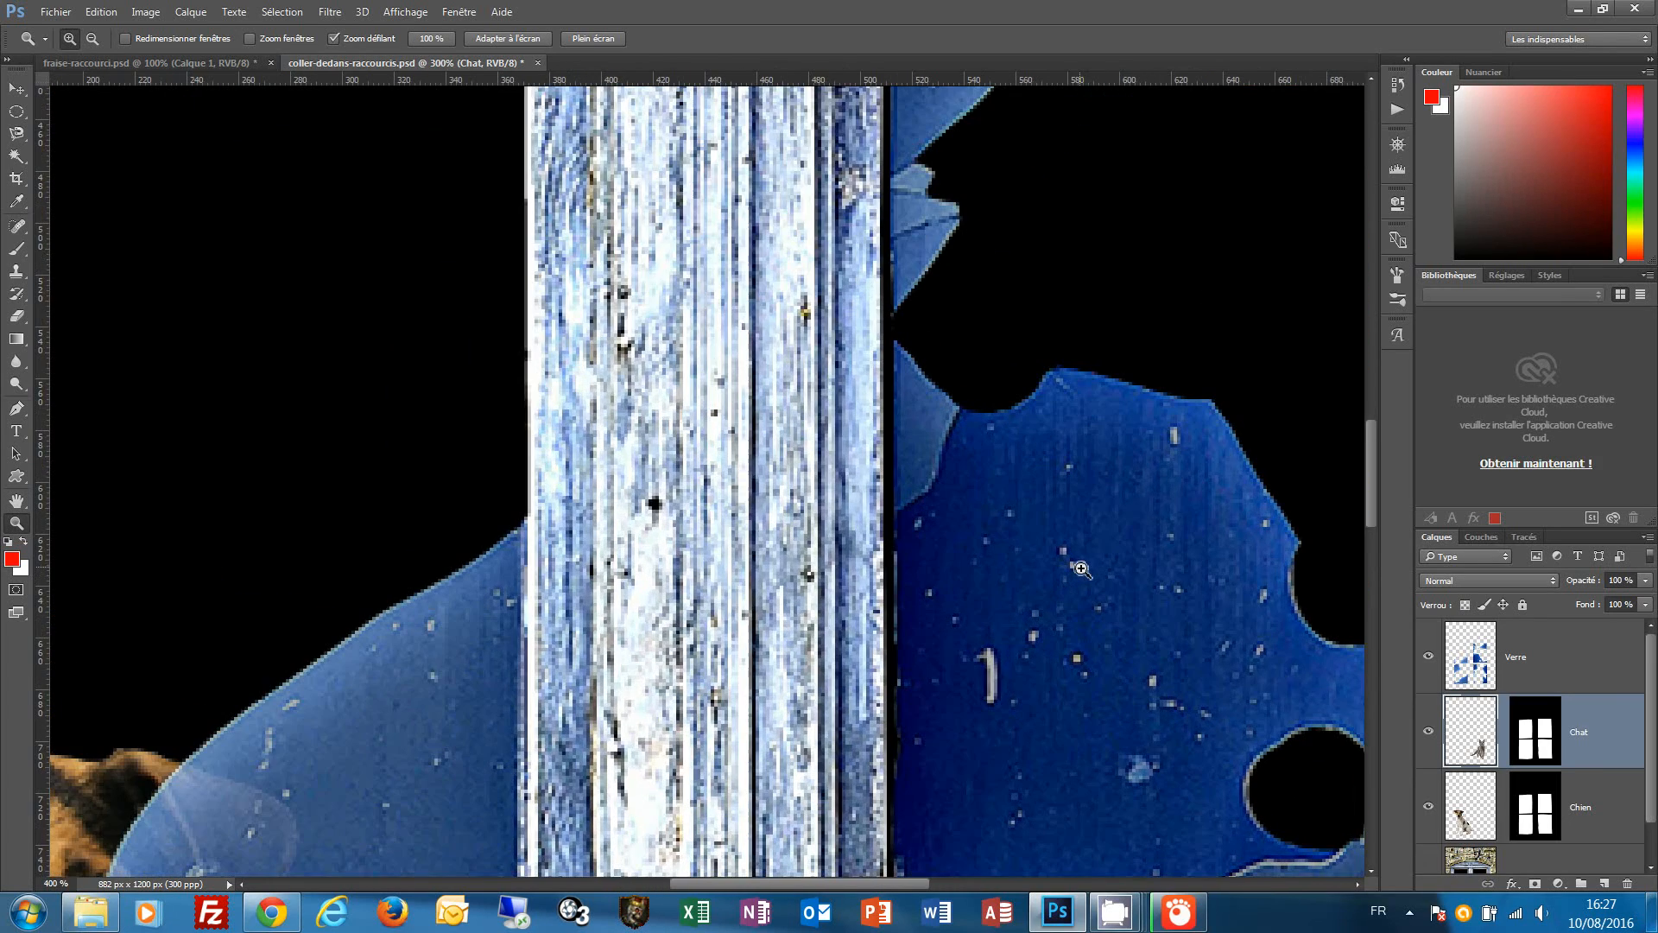
{"action": "left_click", "coordinate": [1082, 569]}
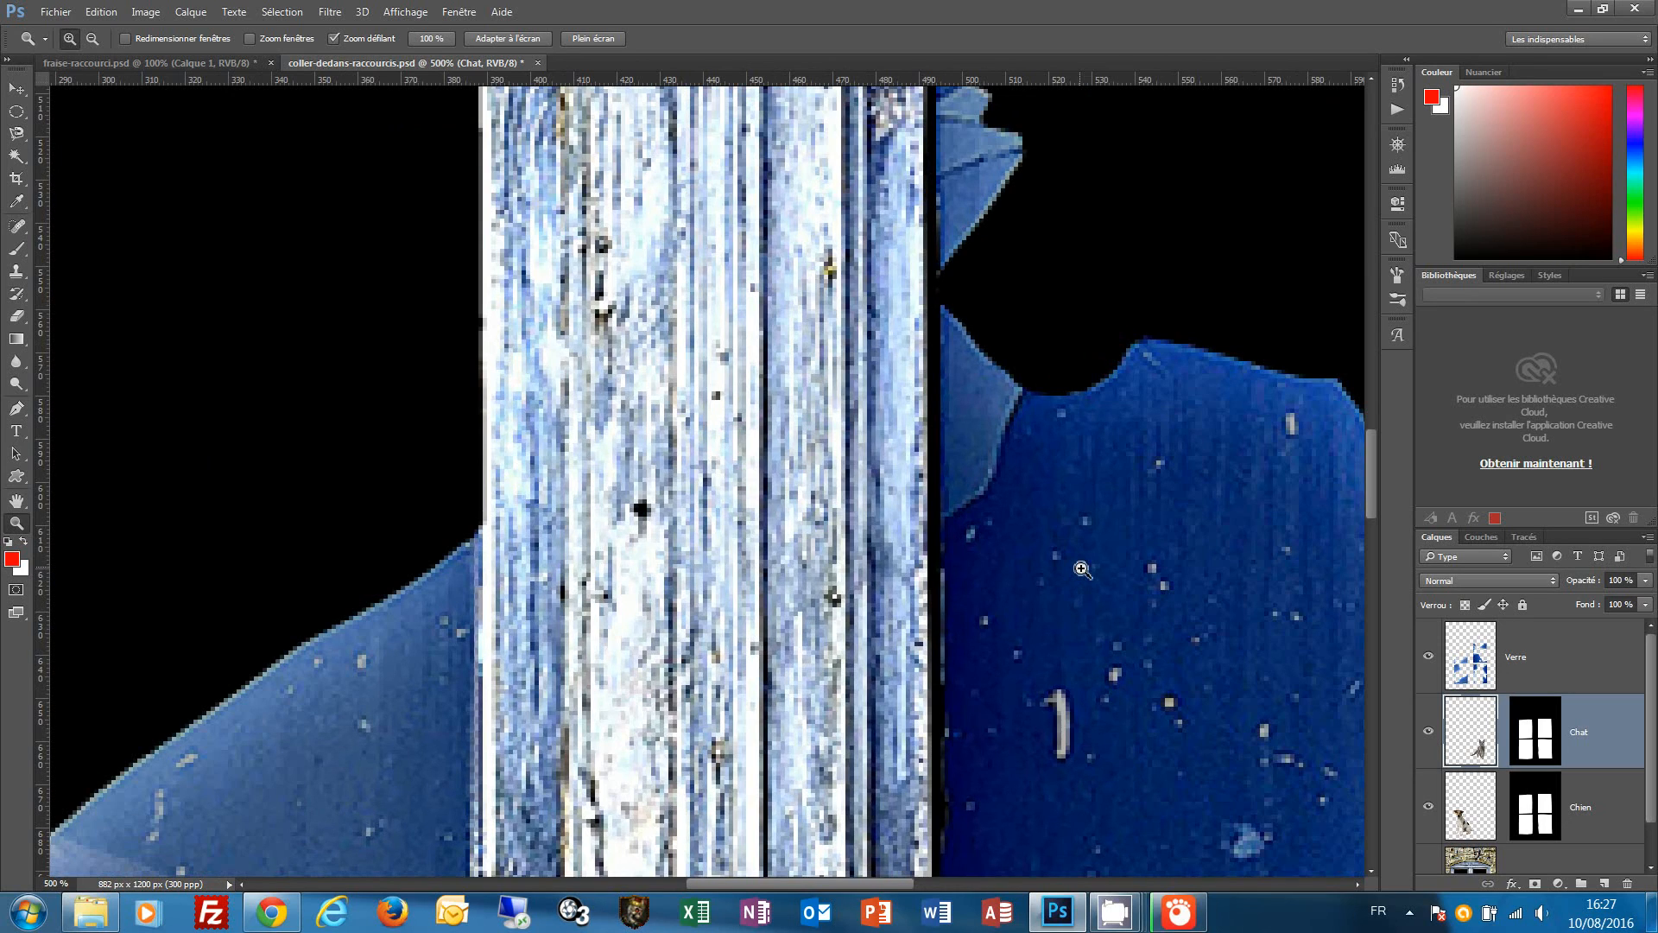
Zoom the window image back out to 66.67% so the whole picture is in view
{"action": "key", "text": "ctrl+minus"}
{"action": "key", "text": "ctrl+minus"}
{"action": "key", "text": "ctrl+minus"}
{"action": "key", "text": "ctrl+minus"}
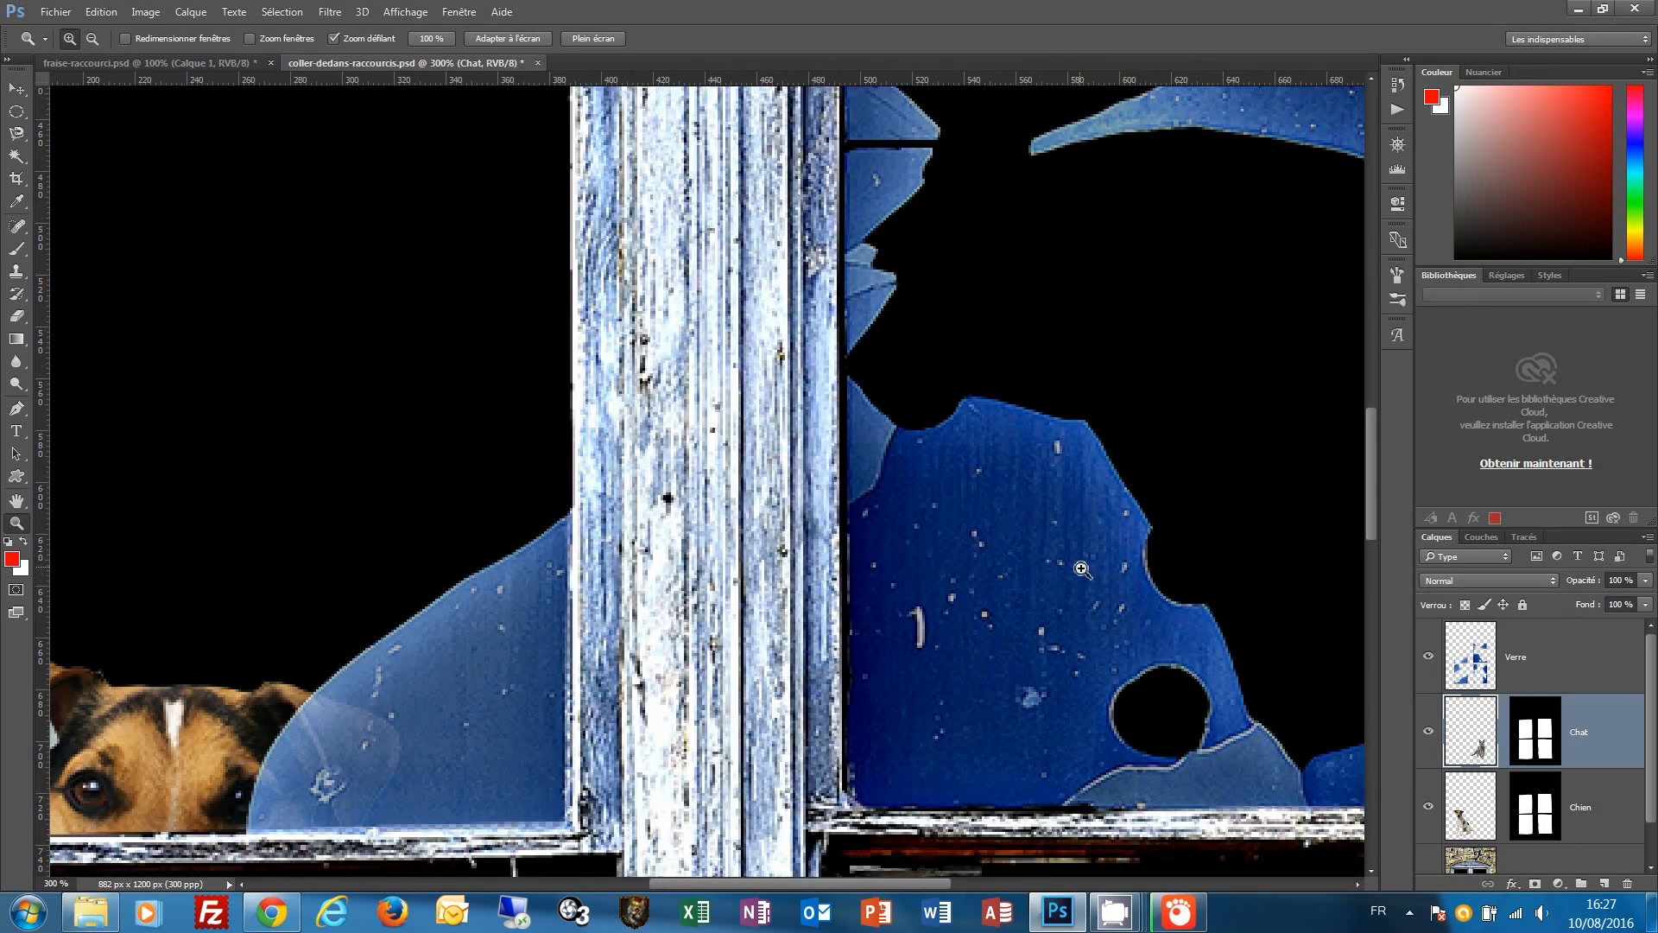
{"action": "key", "text": "ctrl+minus"}
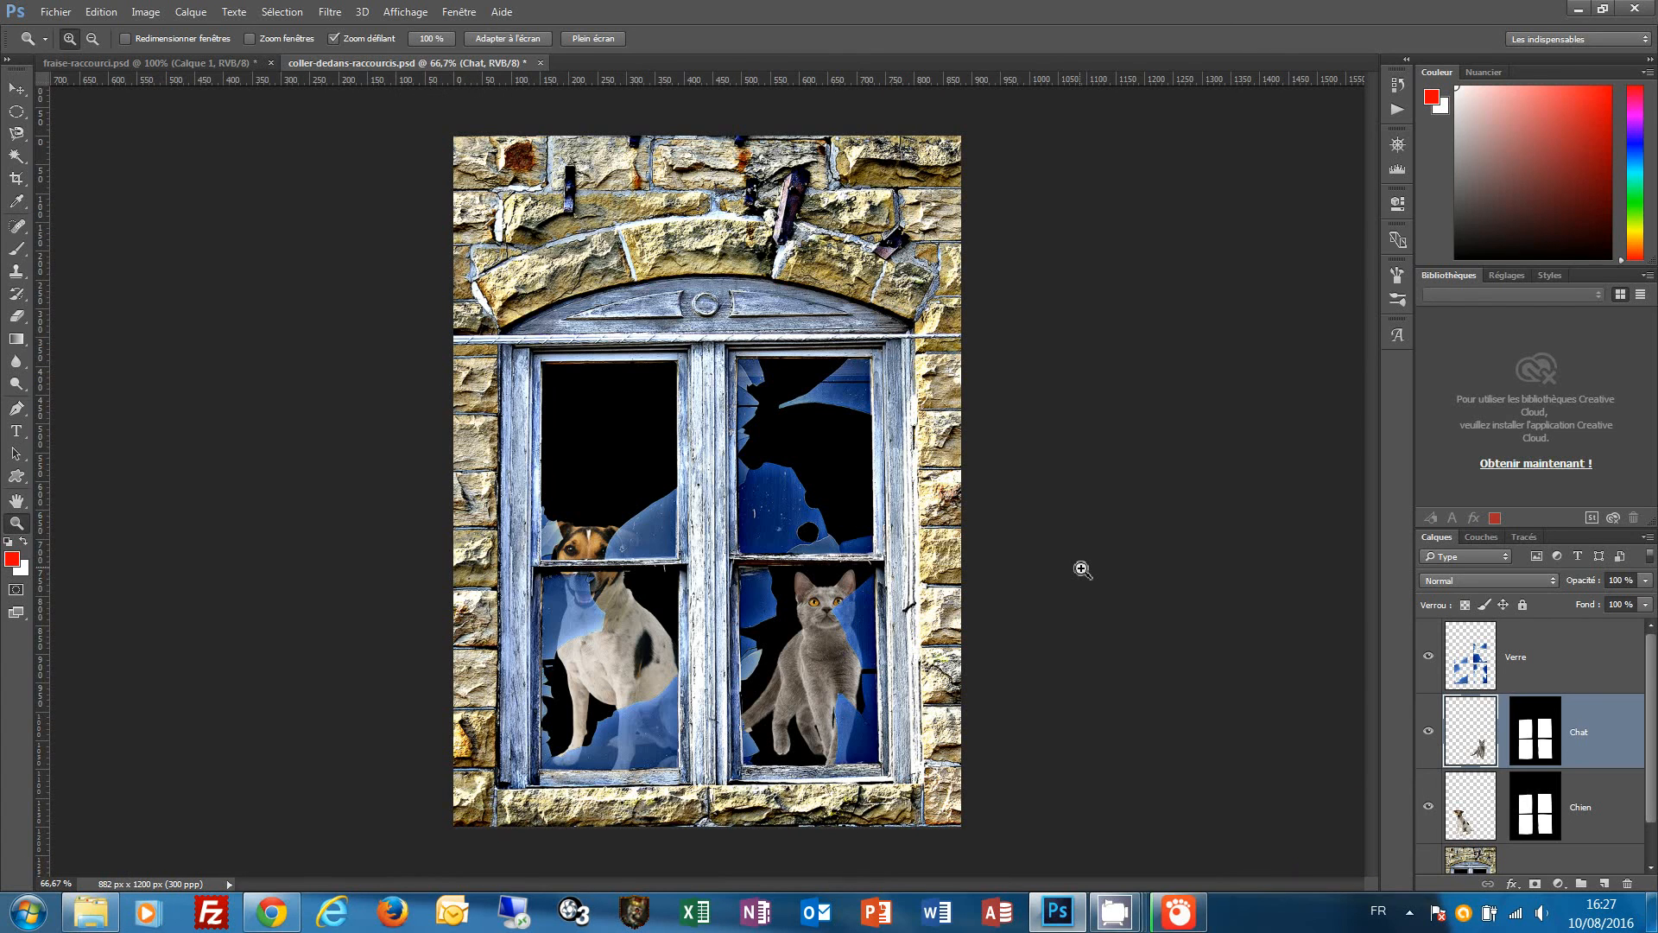